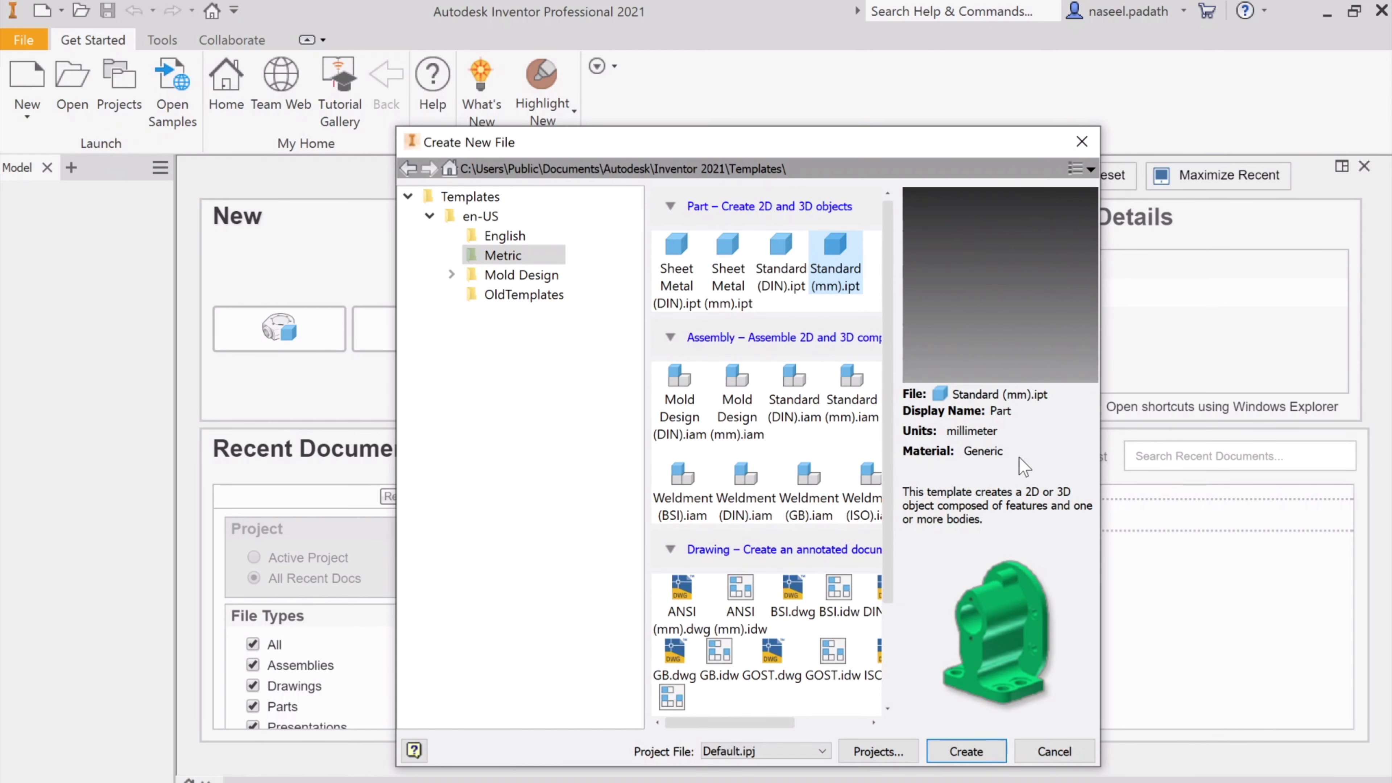
- Create a part from the Standard (mm).ipt template and, after checking the reference drawing, start a 2D sketch on the horizontal XZ plane
click(972, 749)
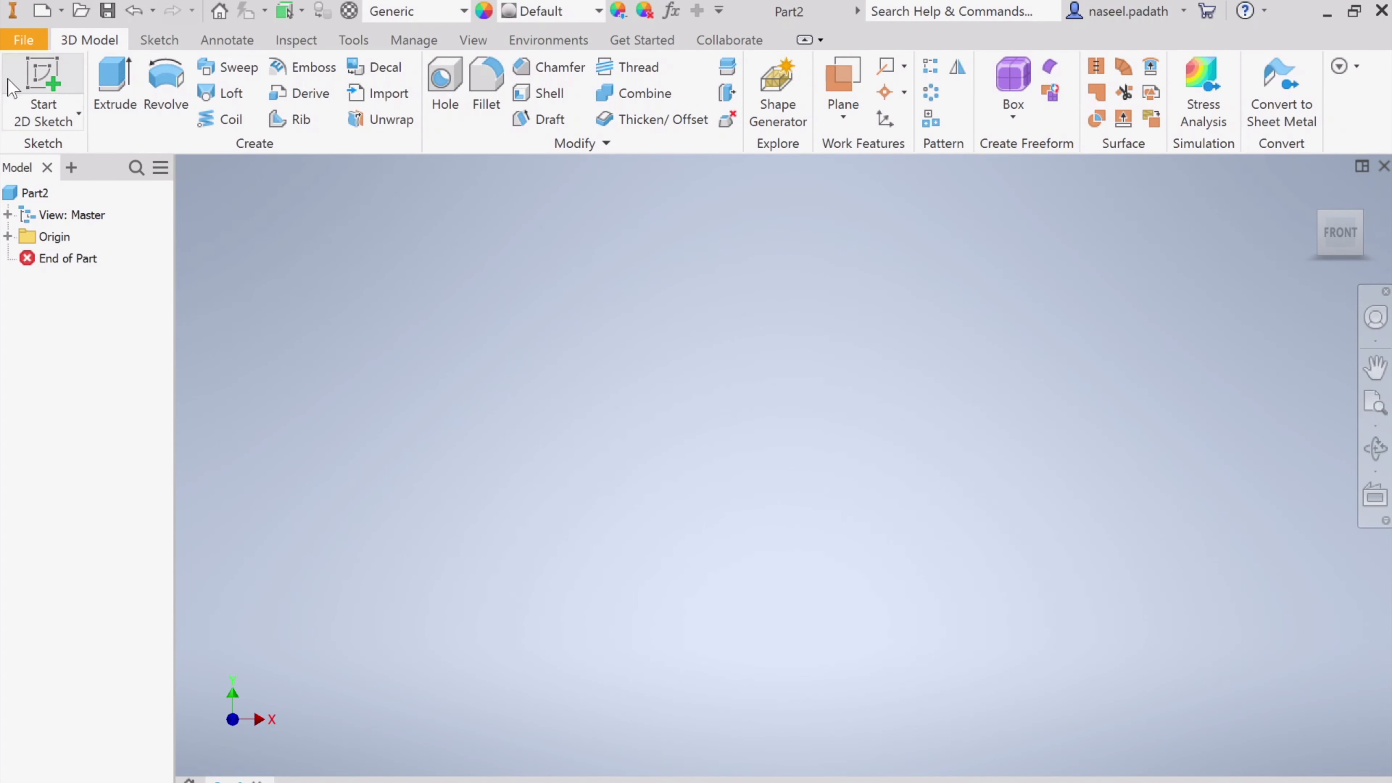
click(78, 113)
click(92, 147)
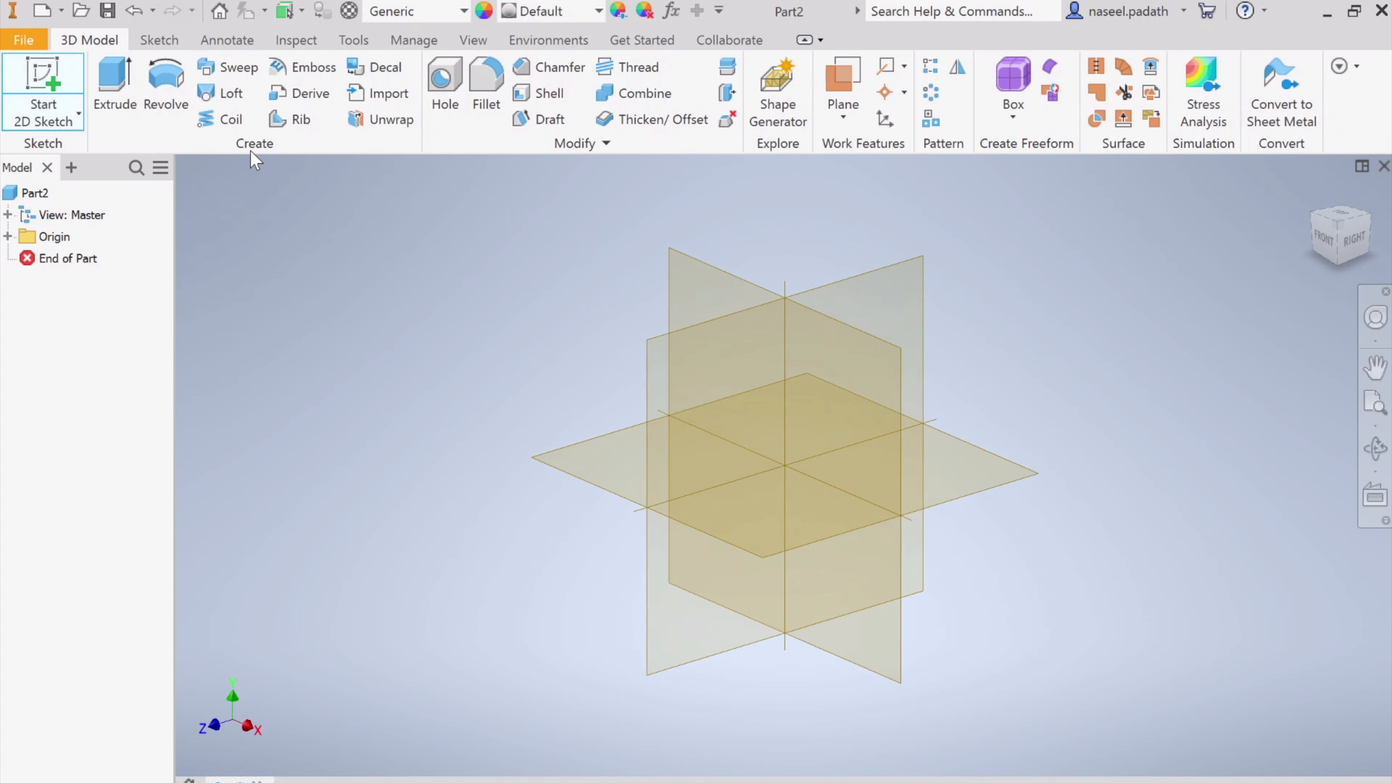
key(alt+Tab)
scroll(802, 612, down, 3)
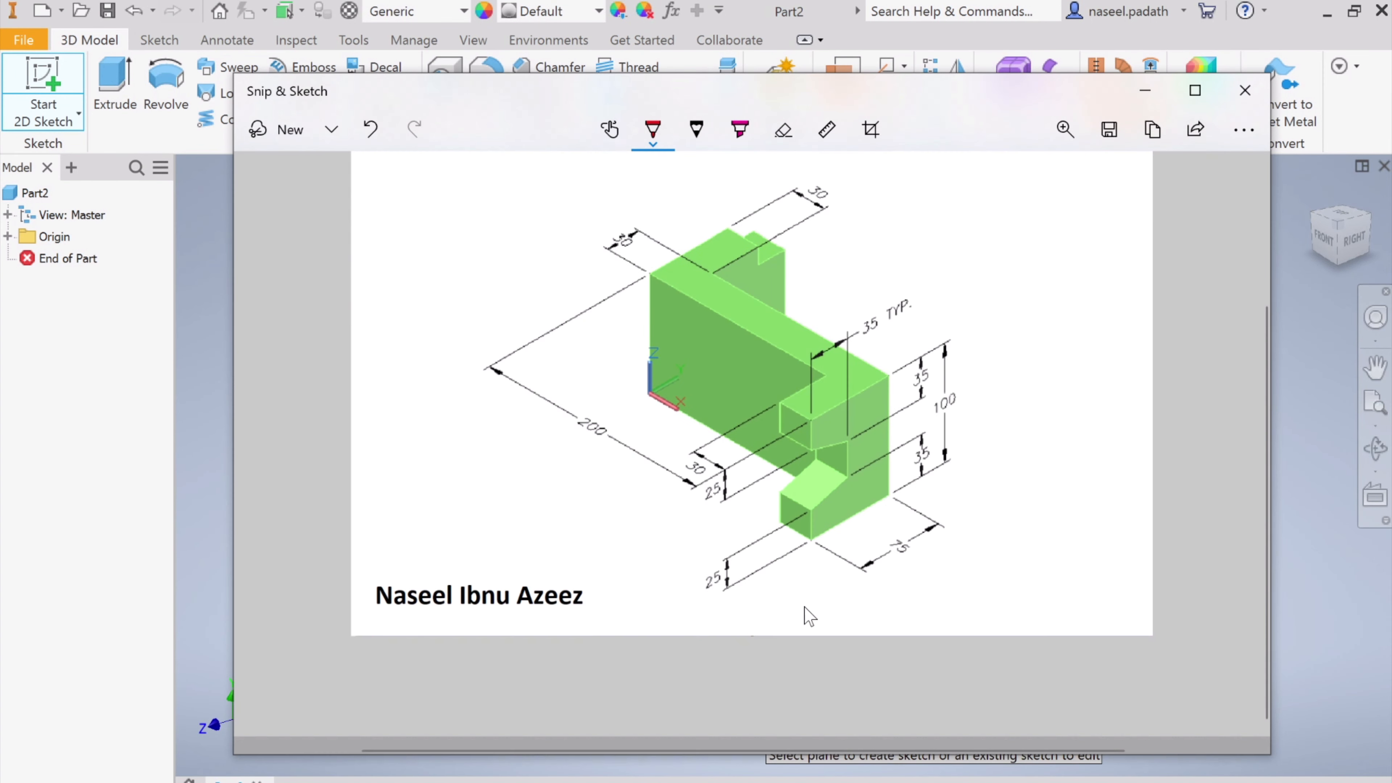
scroll(802, 611, up, 3)
scroll(808, 617, down, 2)
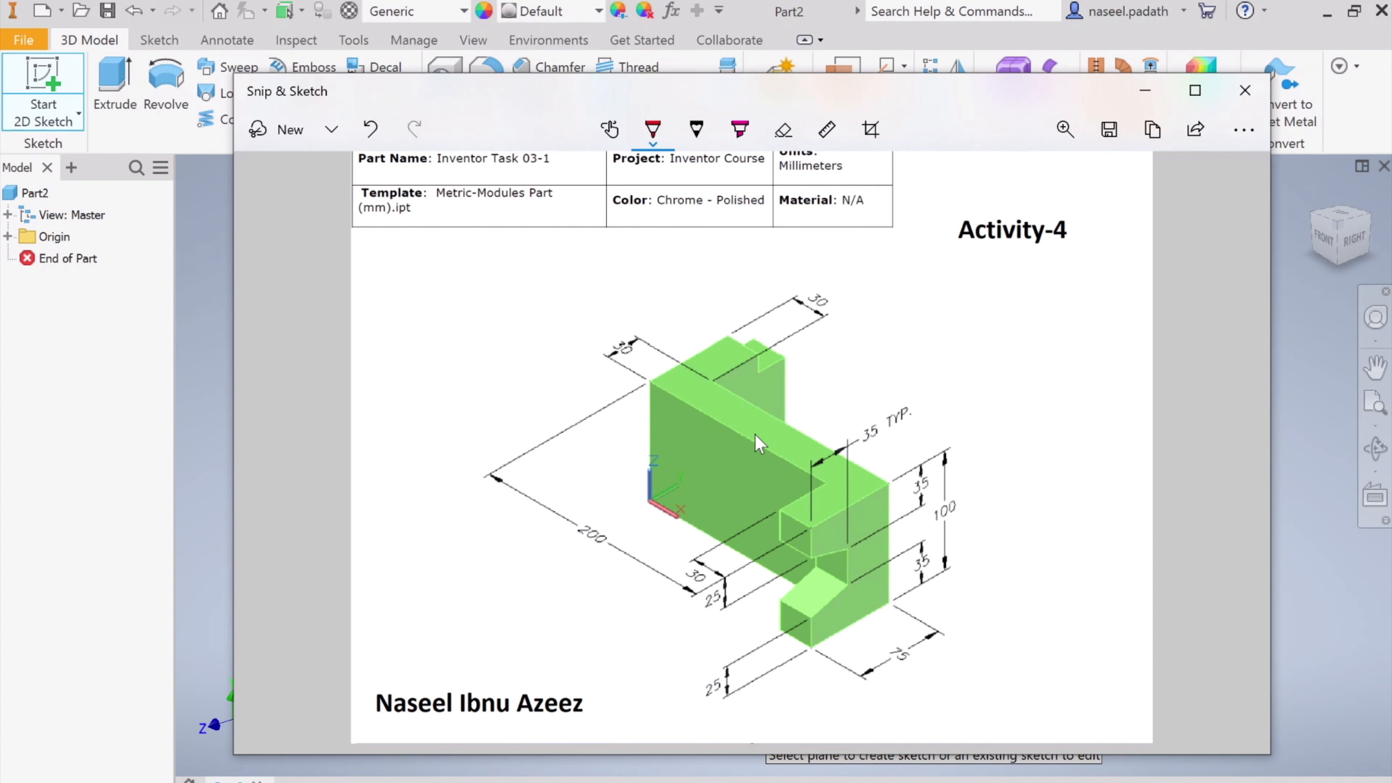
click(1146, 89)
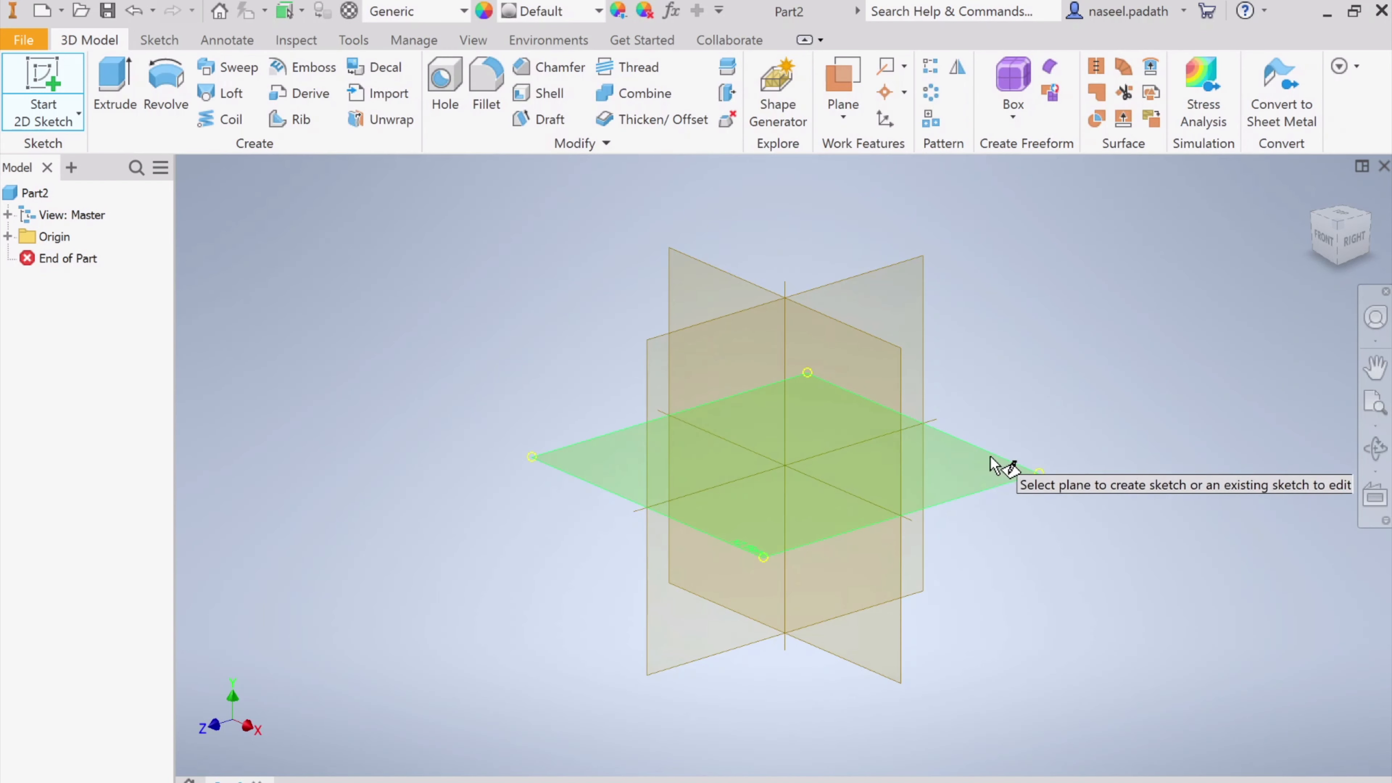
click(968, 475)
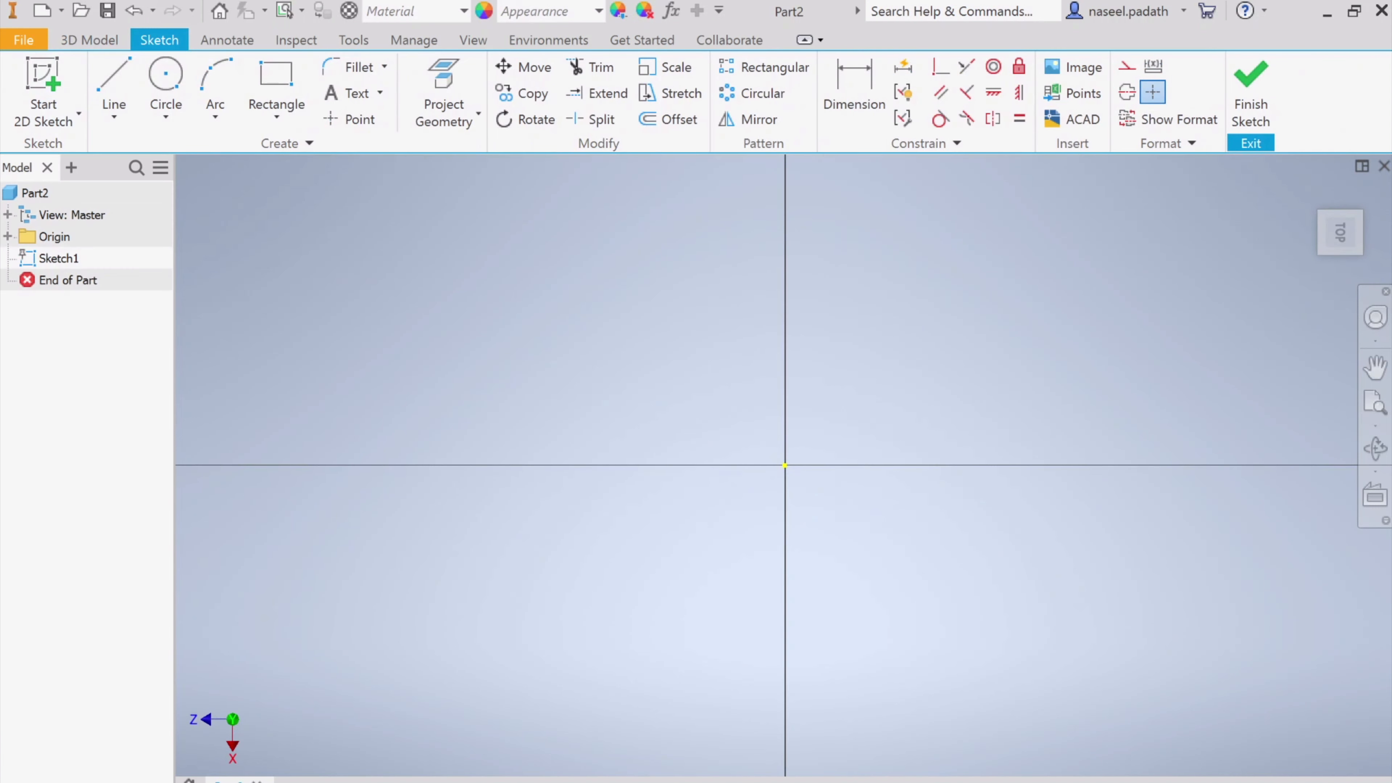
- Mark the X direction on the reference drawing in Snip & Sketch, and rotate the Inventor sketch view so the X axis runs horizontally
key(alt+Tab)
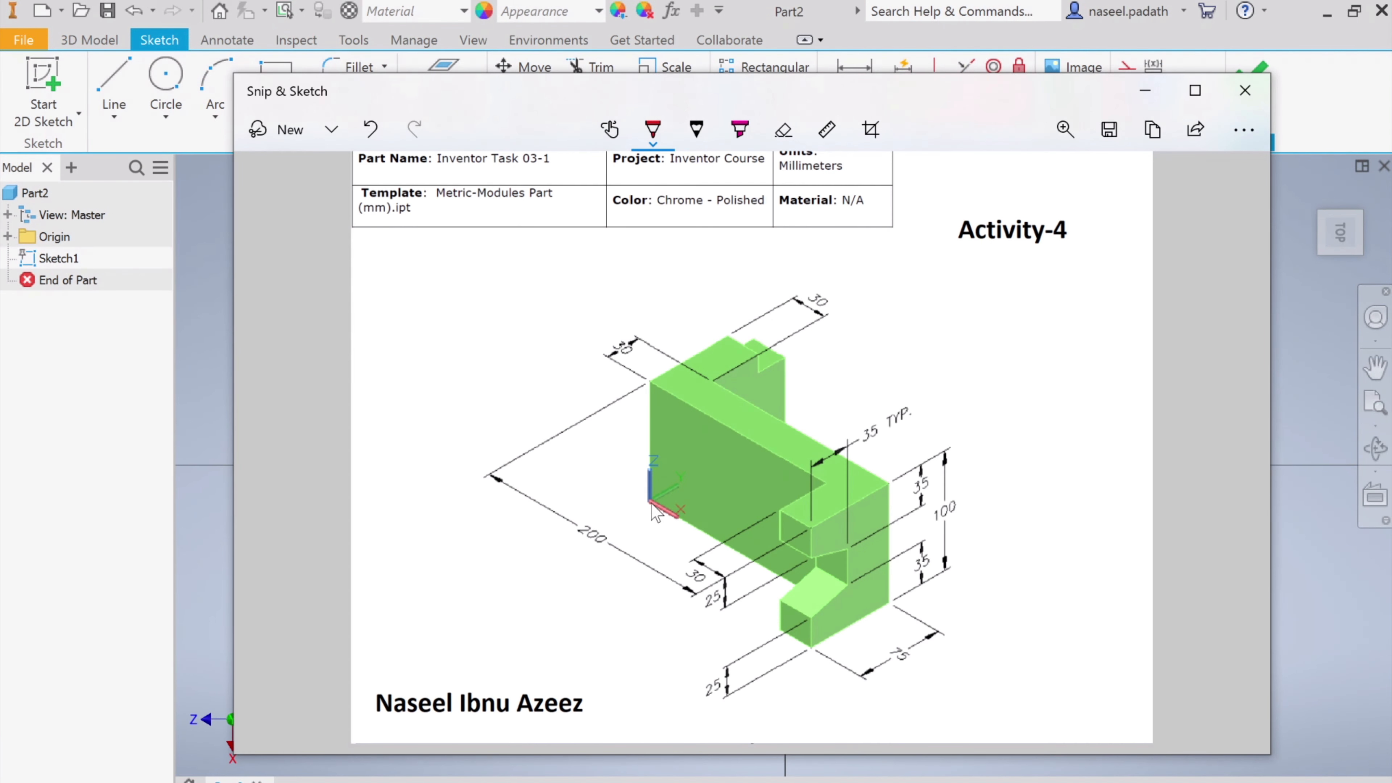
drag(661, 512, 709, 527)
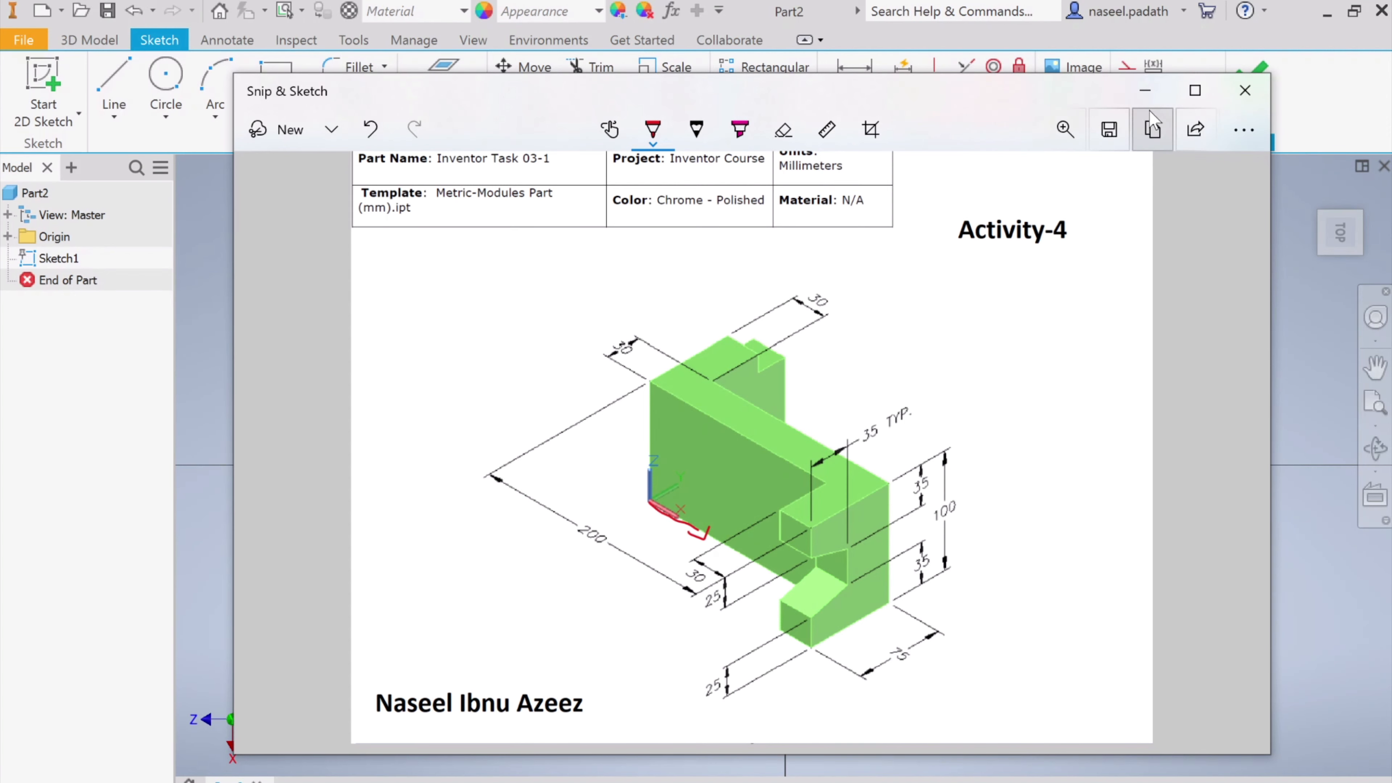
click(1145, 90)
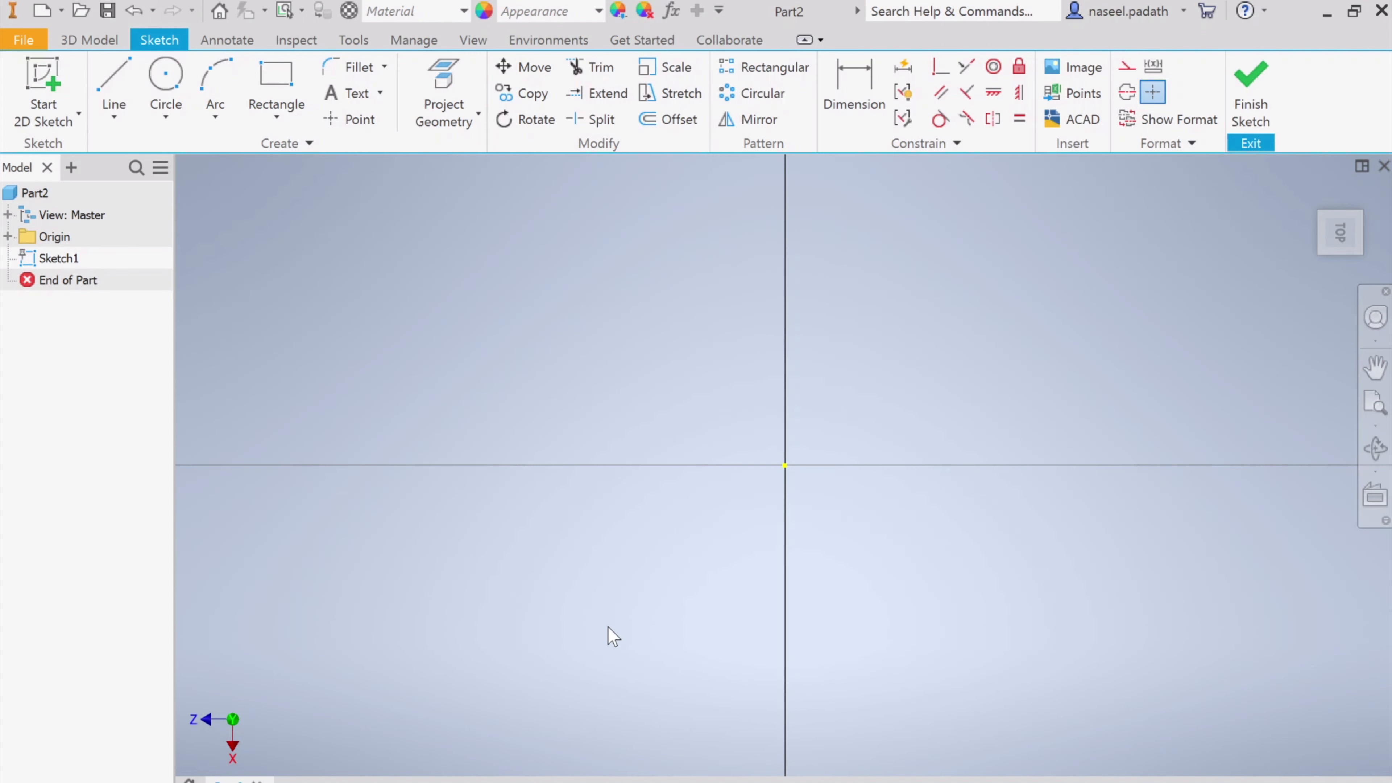
click(1370, 192)
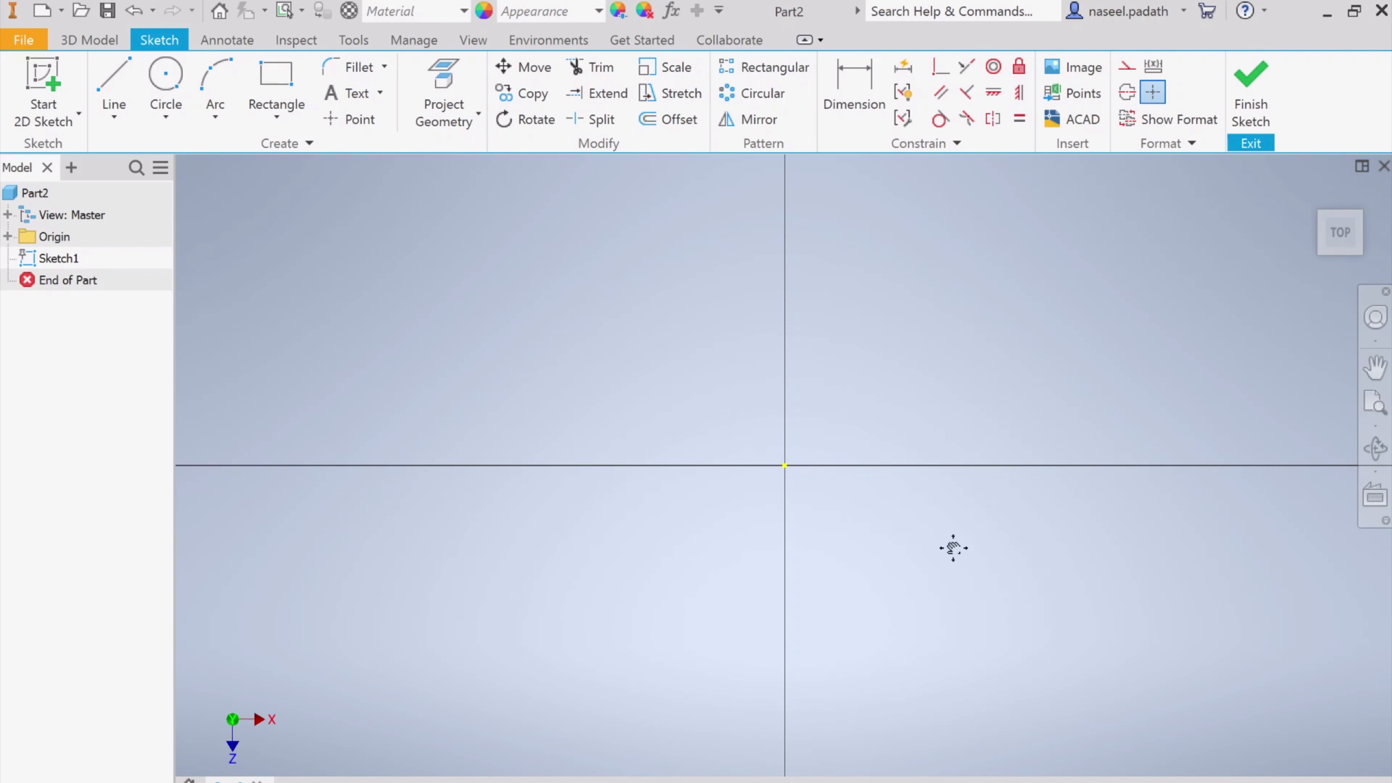
mouse_move(950, 547)
middle_down()
mouse_move(587, 563)
mouse_move(643, 588)
mouse_move(629, 538)
middle_up()
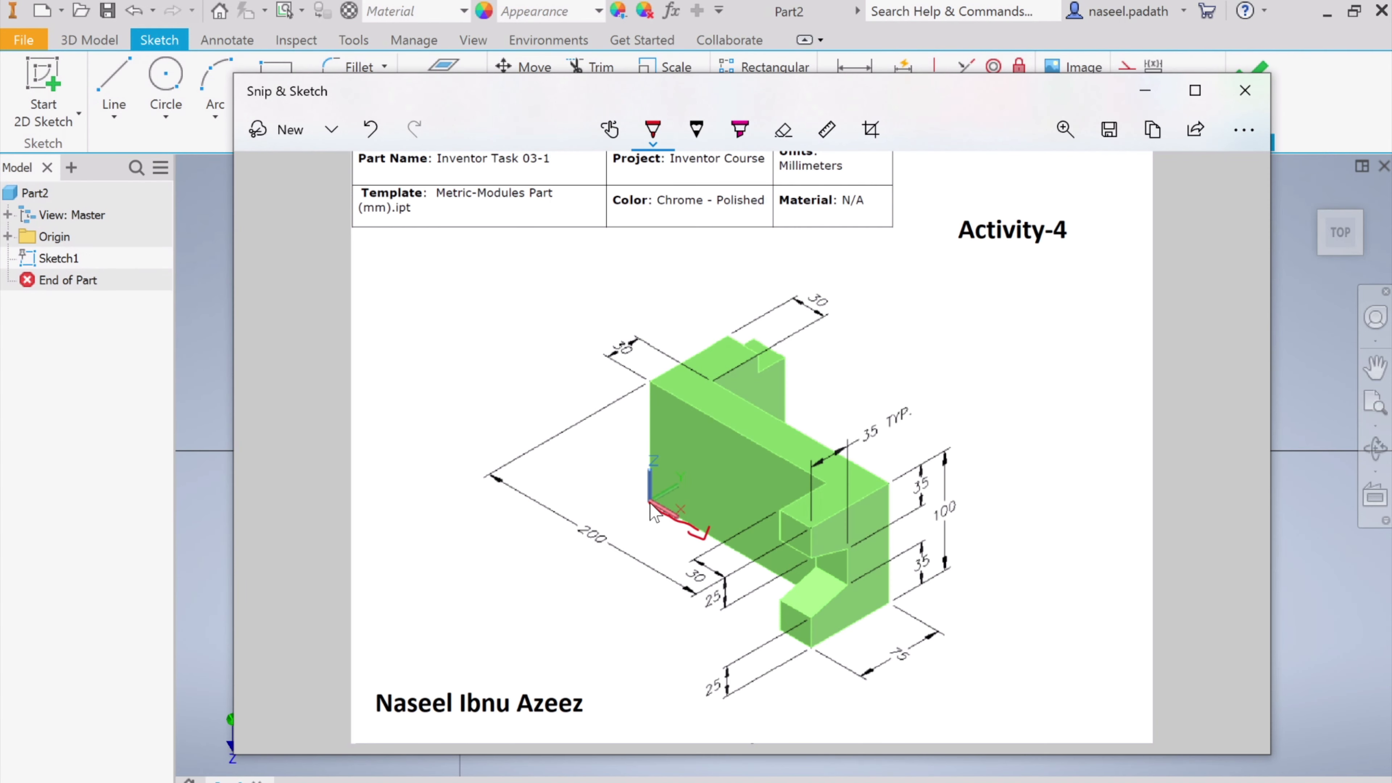
- On the Snip & Sketch drawing, trace the long front edges, circle the 200 and 30 dimensions, and write 170 on the front face
mouse_move(601, 509)
mouse_down()
mouse_move(653, 501)
mouse_move(636, 505)
mouse_up()
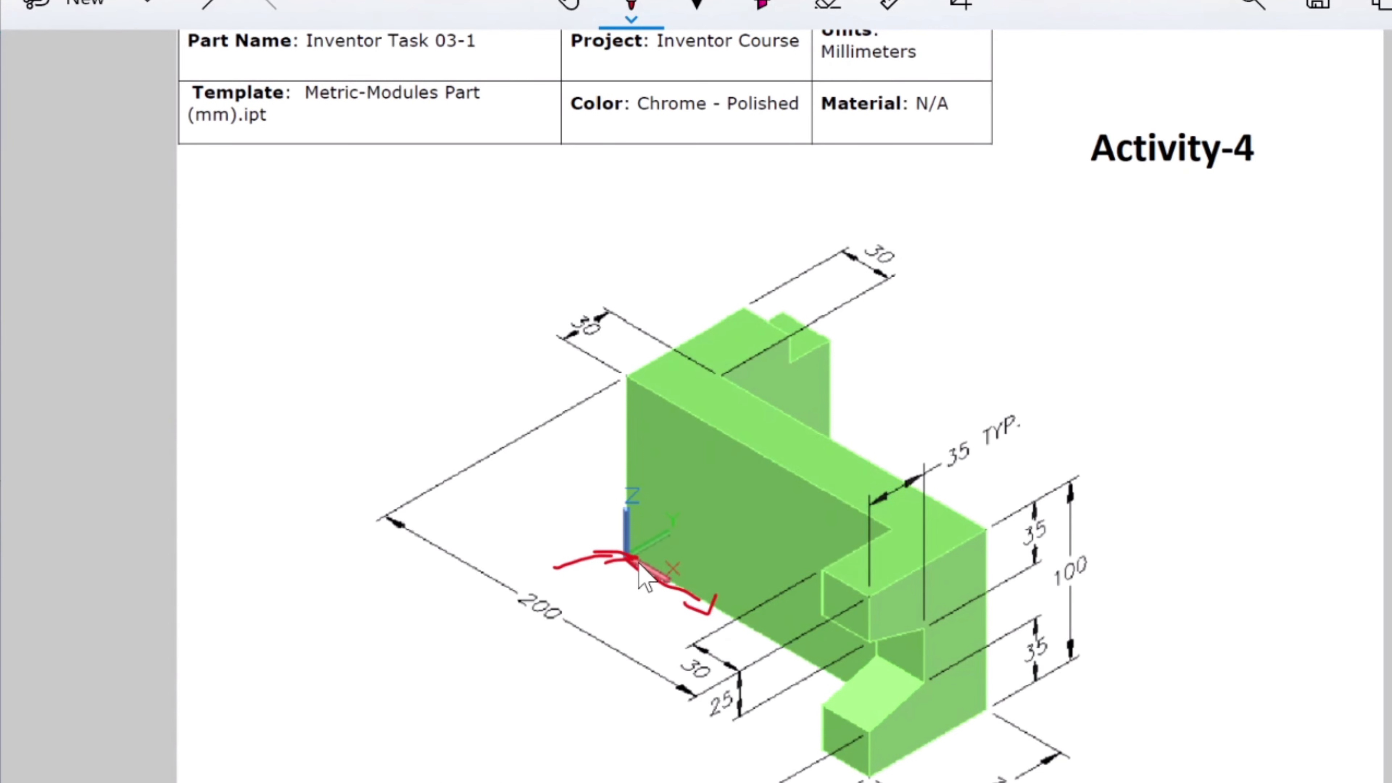
drag(640, 502, 739, 537)
drag(767, 622, 852, 676)
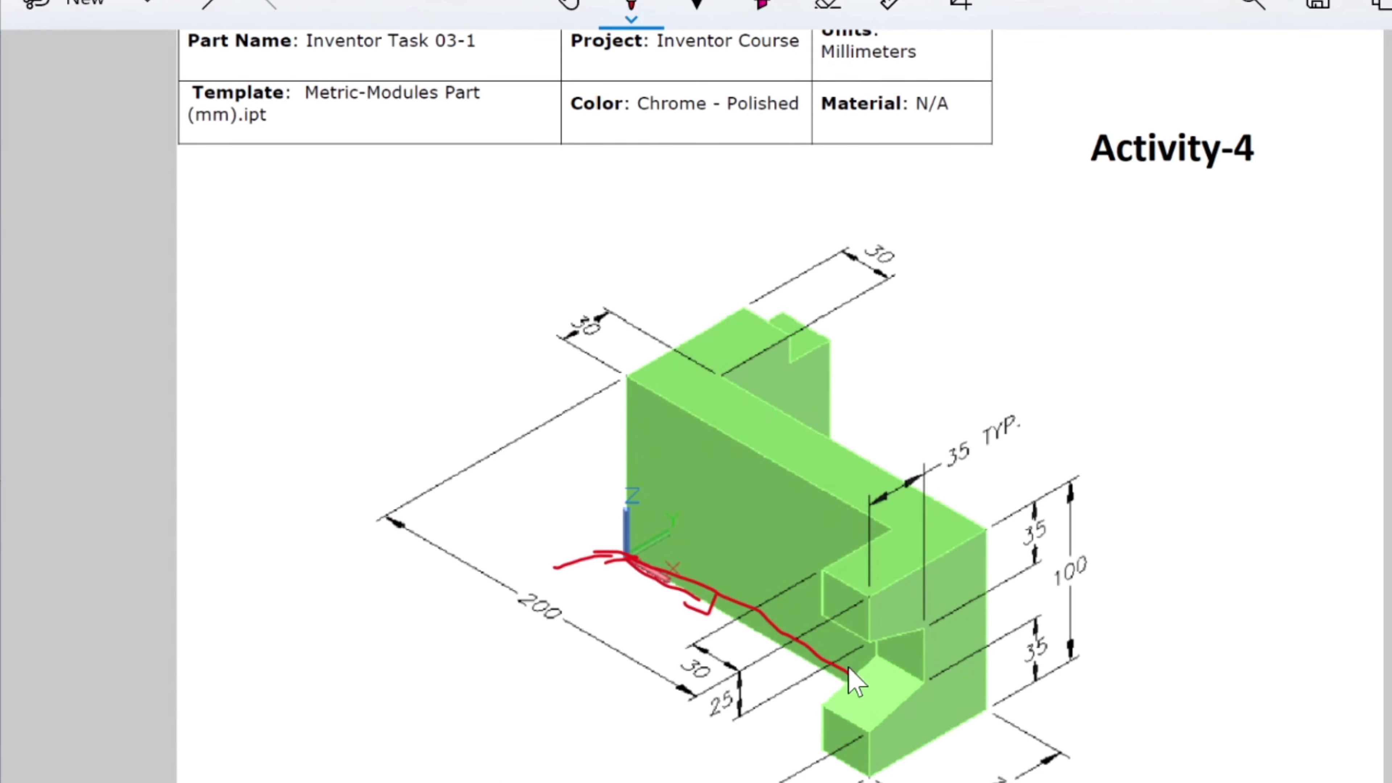
mouse_move(635, 377)
mouse_down()
mouse_move(780, 475)
mouse_move(893, 528)
mouse_up()
click(624, 383)
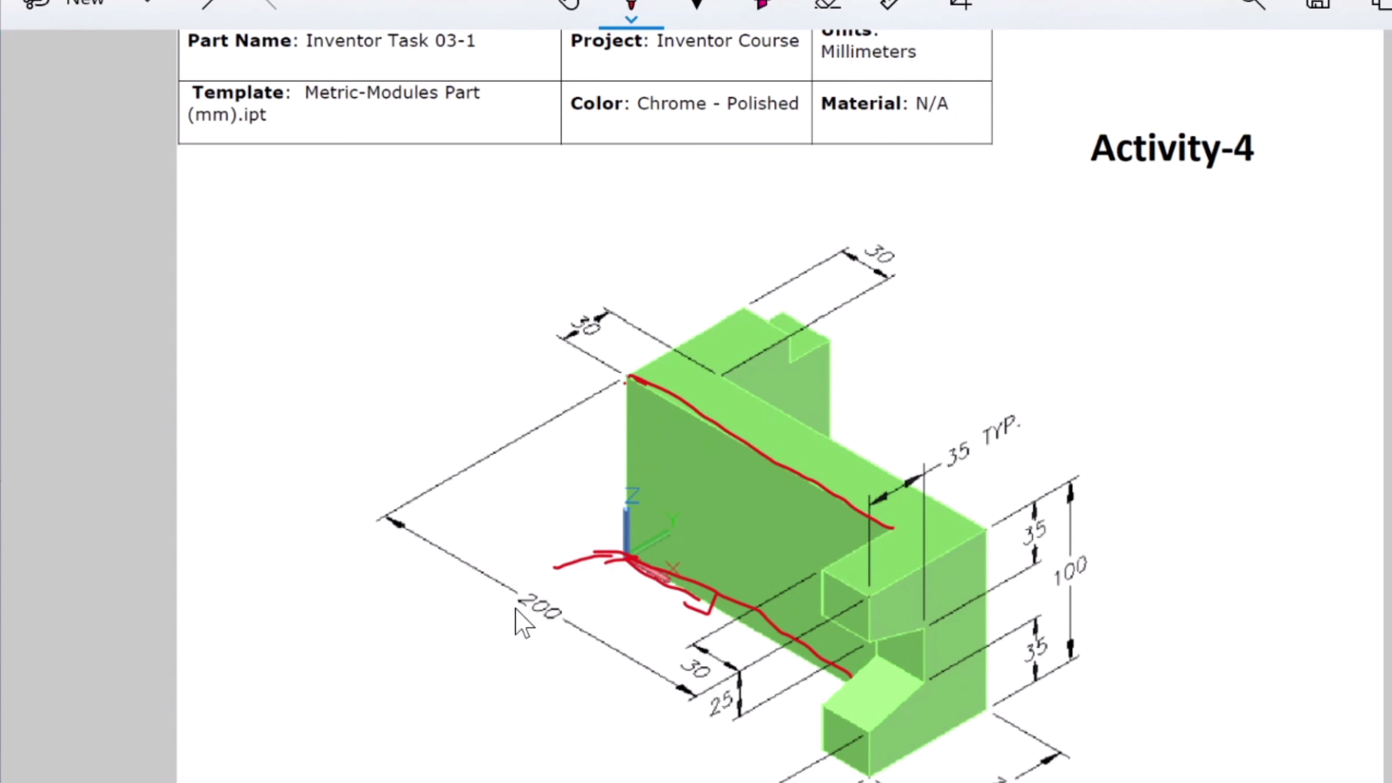
mouse_move(512, 592)
mouse_down()
mouse_move(527, 638)
mouse_move(501, 592)
mouse_move(484, 595)
mouse_up()
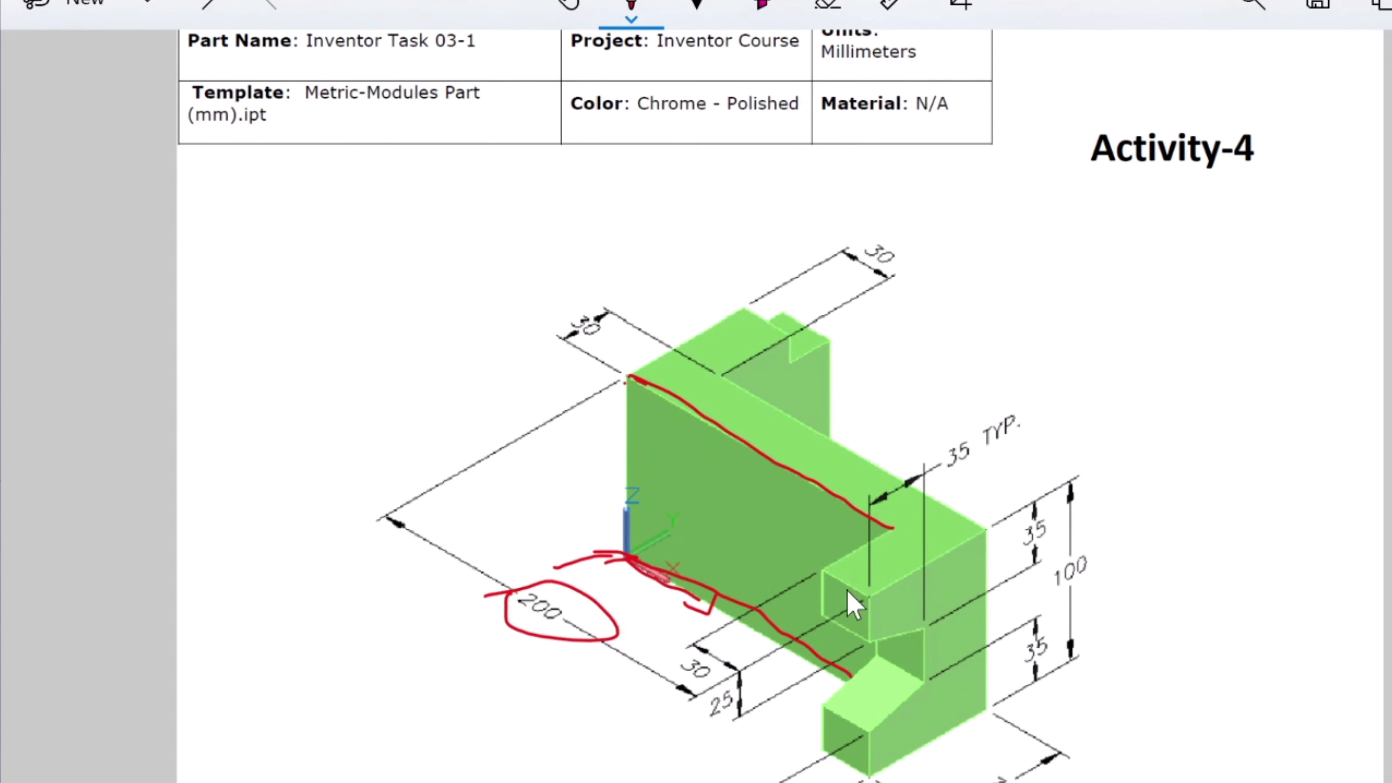
mouse_move(684, 657)
mouse_down()
mouse_move(708, 685)
mouse_move(688, 659)
mouse_move(705, 666)
mouse_up()
mouse_move(724, 473)
mouse_down()
mouse_move(746, 487)
mouse_move(733, 497)
mouse_move(763, 505)
mouse_move(777, 484)
mouse_up()
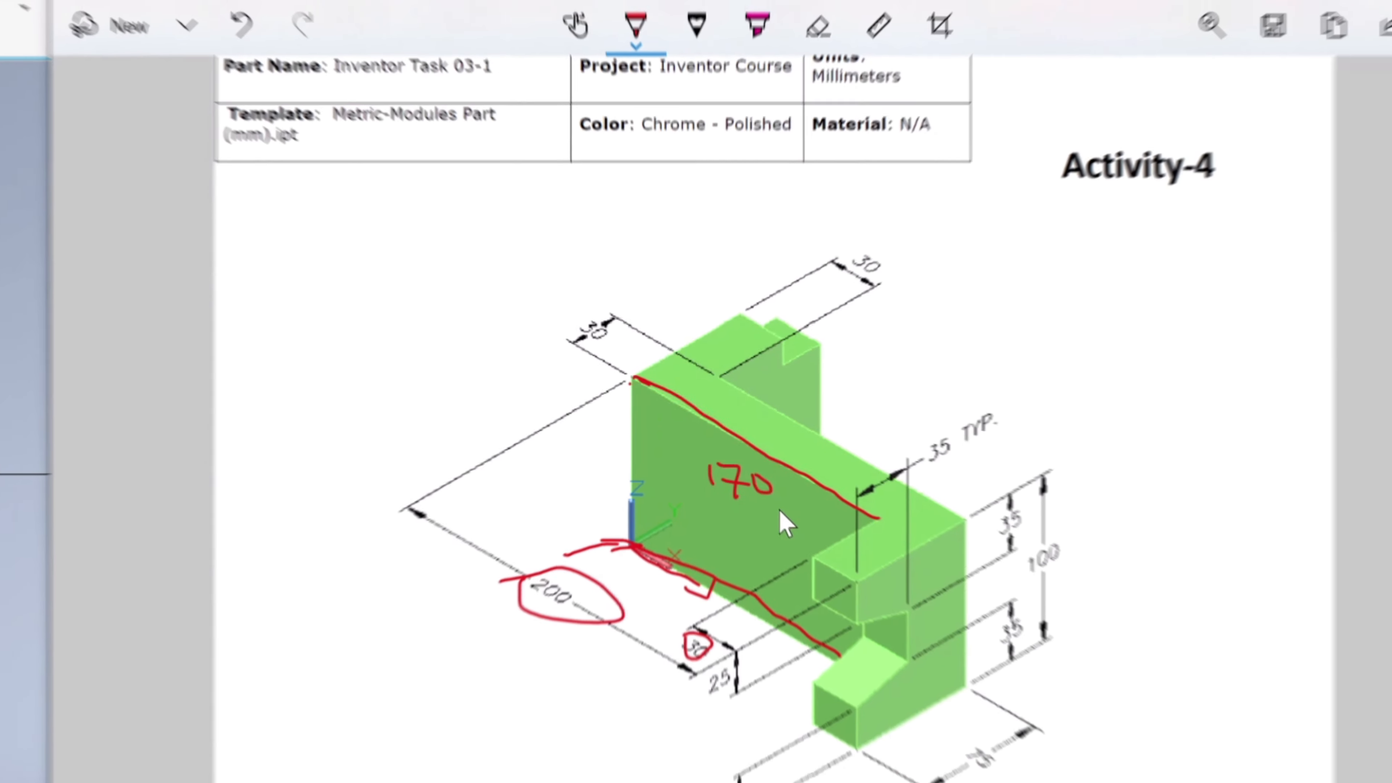
click(211, 581)
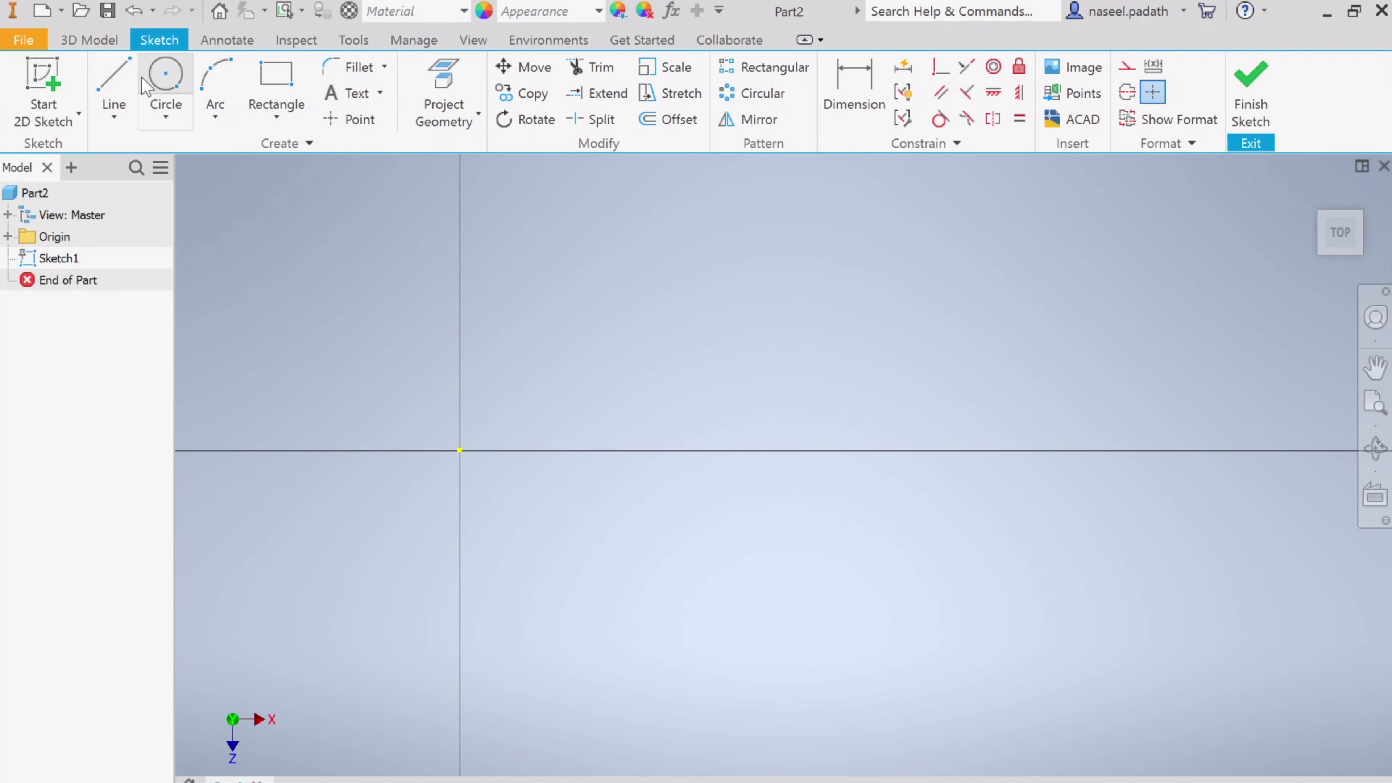
- Draw a 170 mm horizontal line along the X axis, starting at the sketch origin
click(116, 77)
click(460, 451)
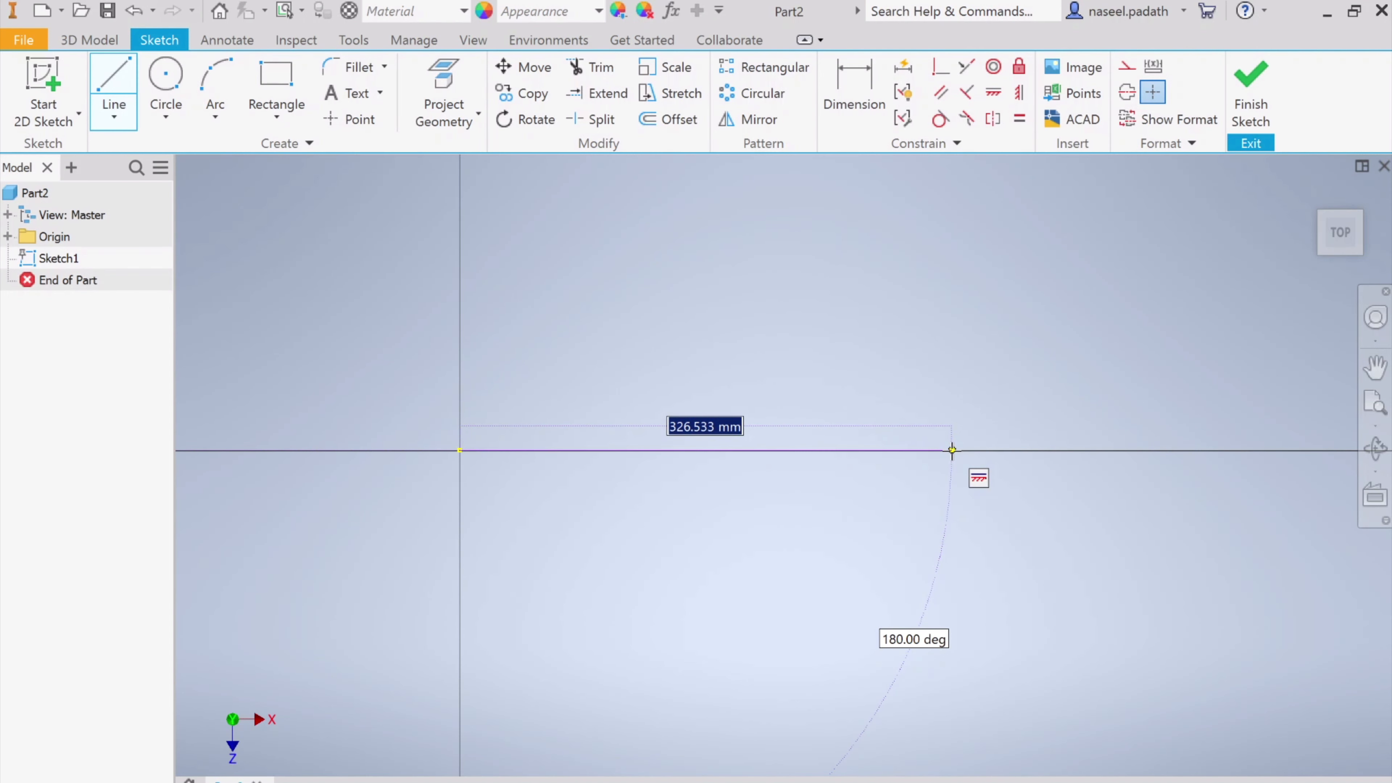
text(170)
key(Return)
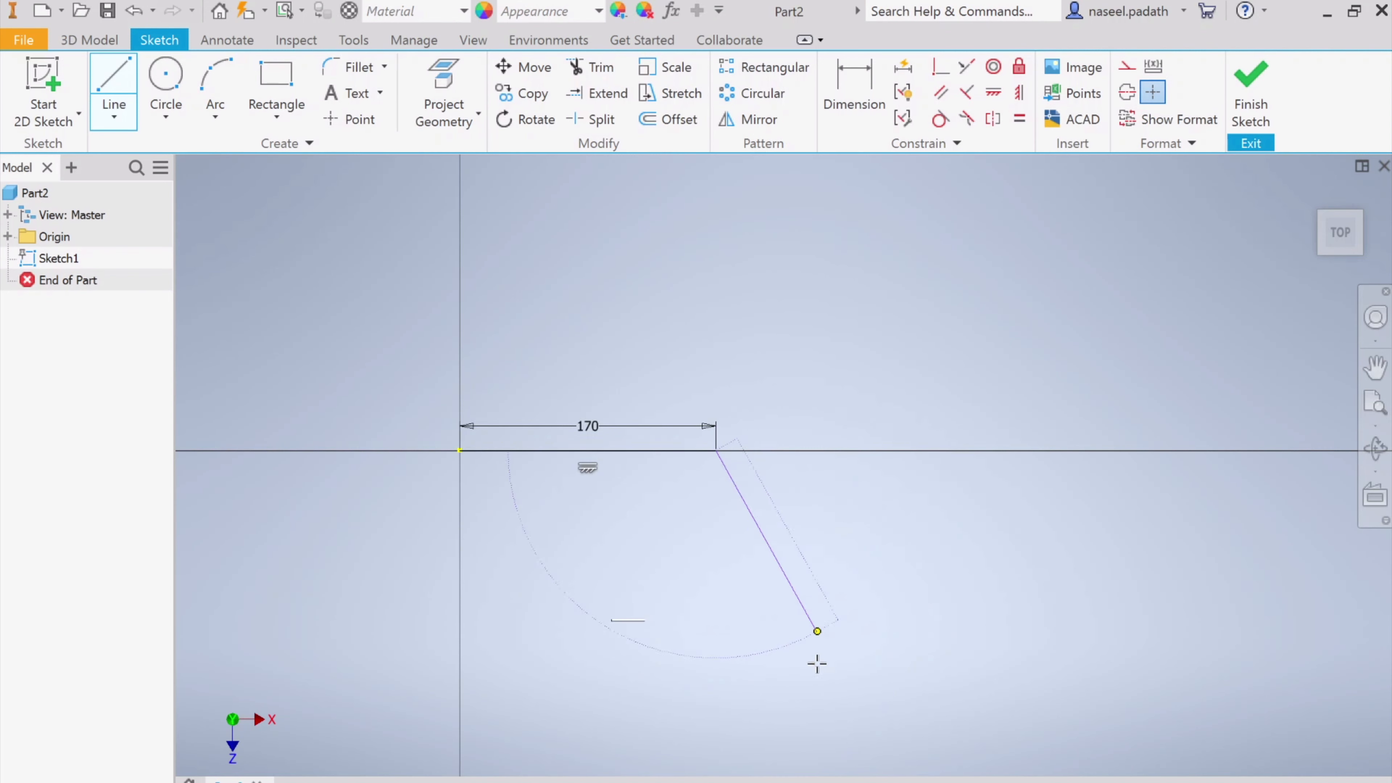
- On the Snip & Sketch drawing, trace the short inner edge of the front leg, label it 45, and circle the 75 dimension
click(718, 781)
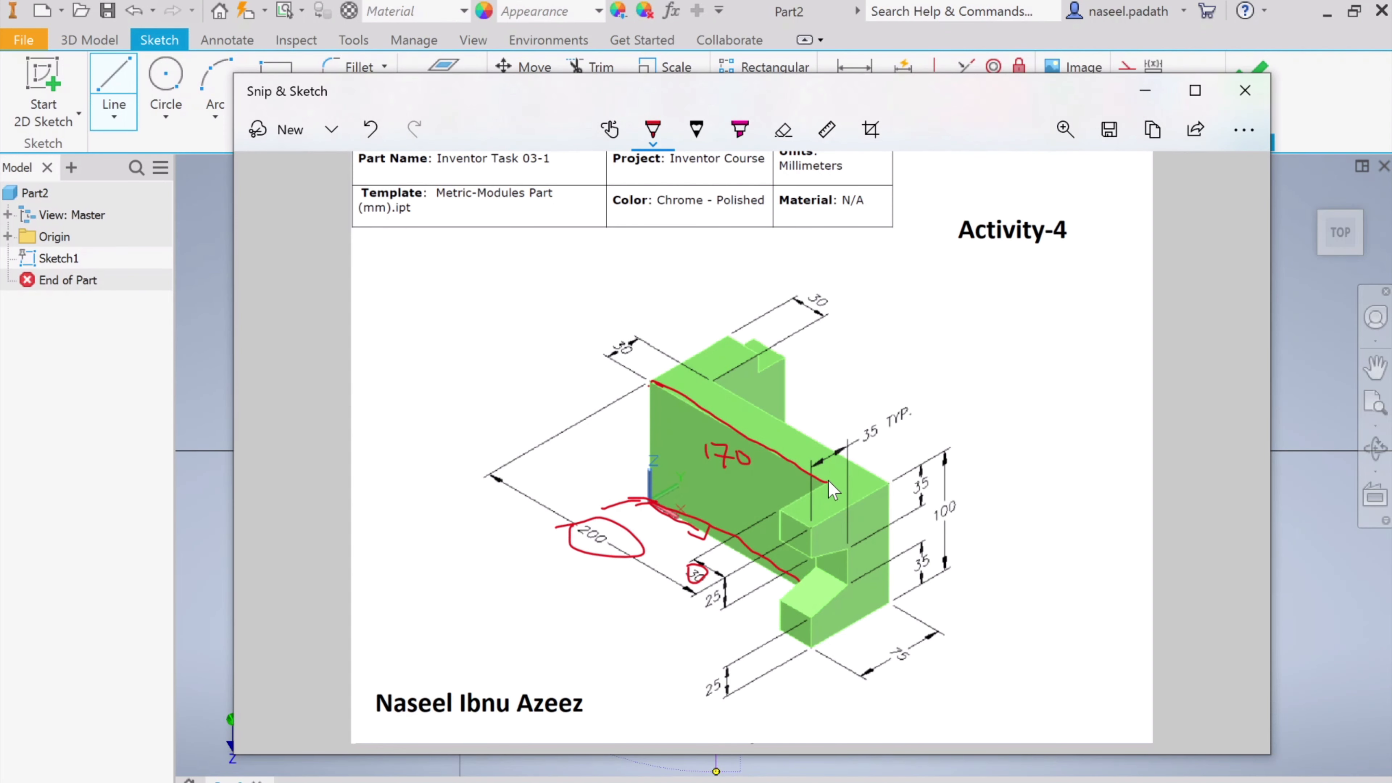
drag(828, 481, 788, 497)
mouse_move(894, 641)
mouse_down()
mouse_move(875, 655)
mouse_move(903, 675)
mouse_move(899, 641)
mouse_up()
drag(786, 423, 753, 438)
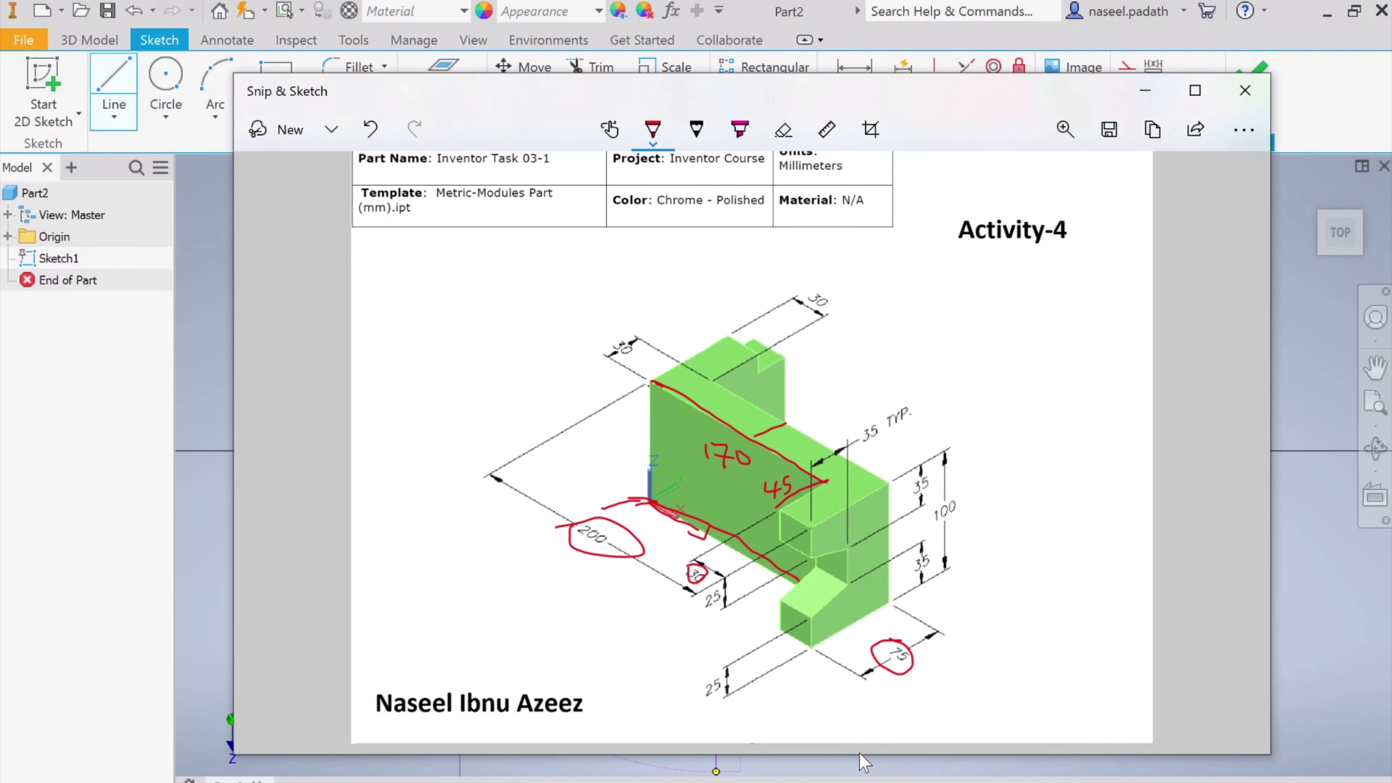
click(829, 781)
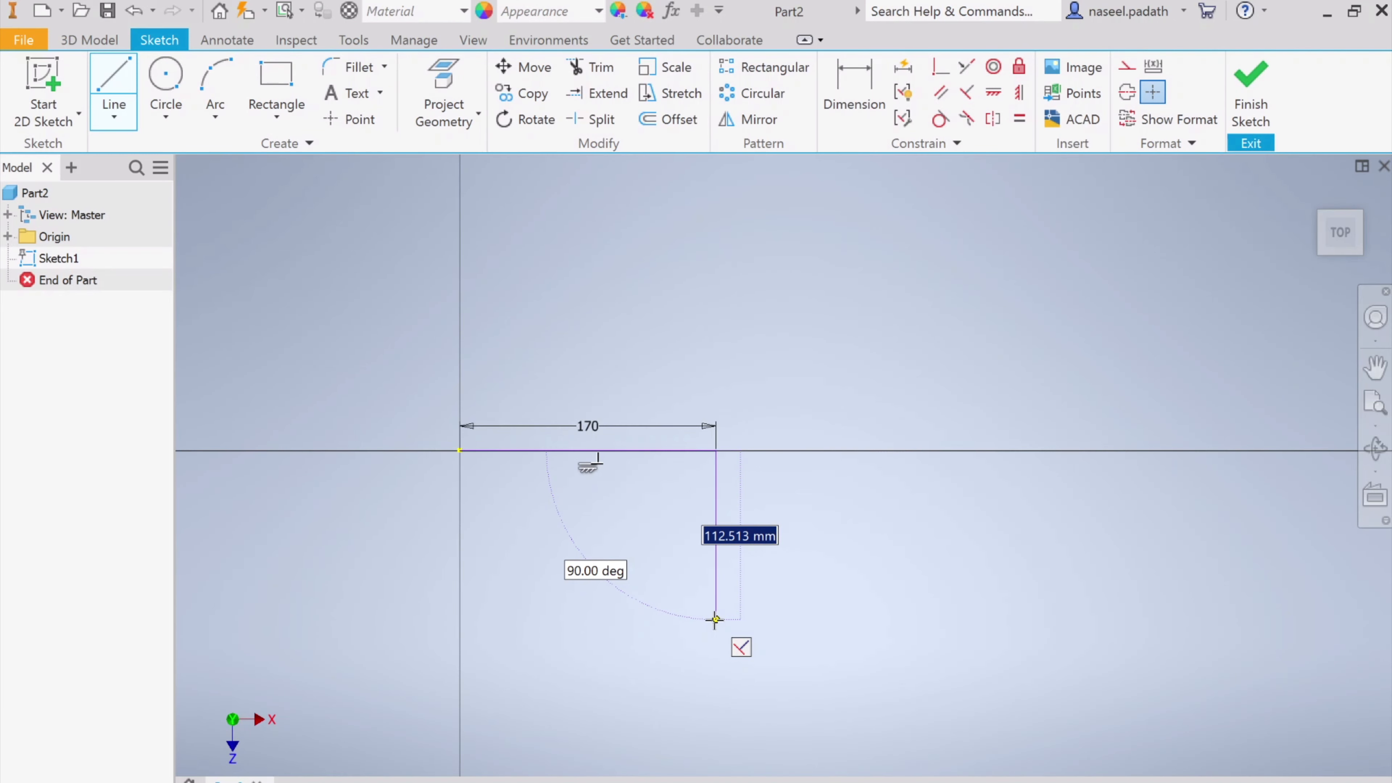
- Continue the profile with a perpendicular 45 mm line downward from the 170 mm line's end and a 30 mm horizontal line along positive X
text(45)
key(Return)
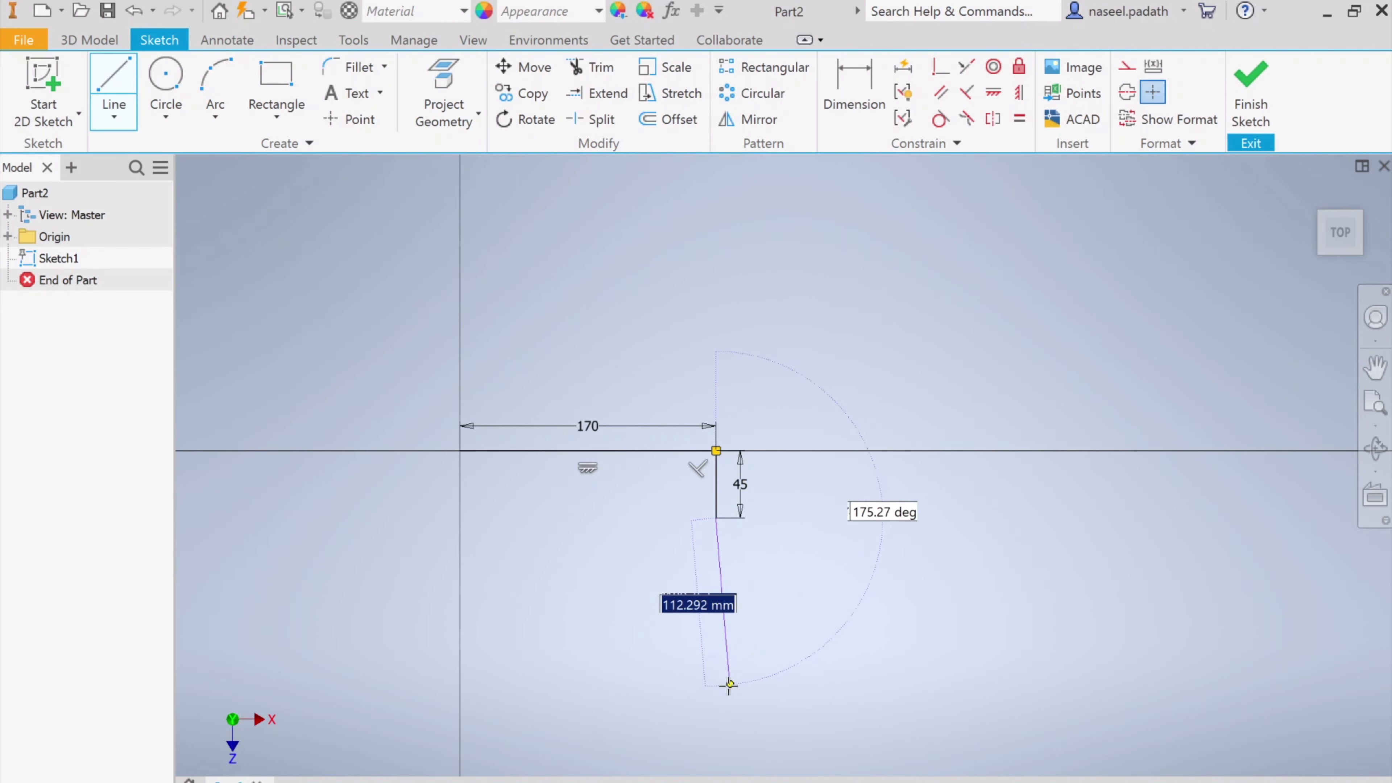
click(827, 781)
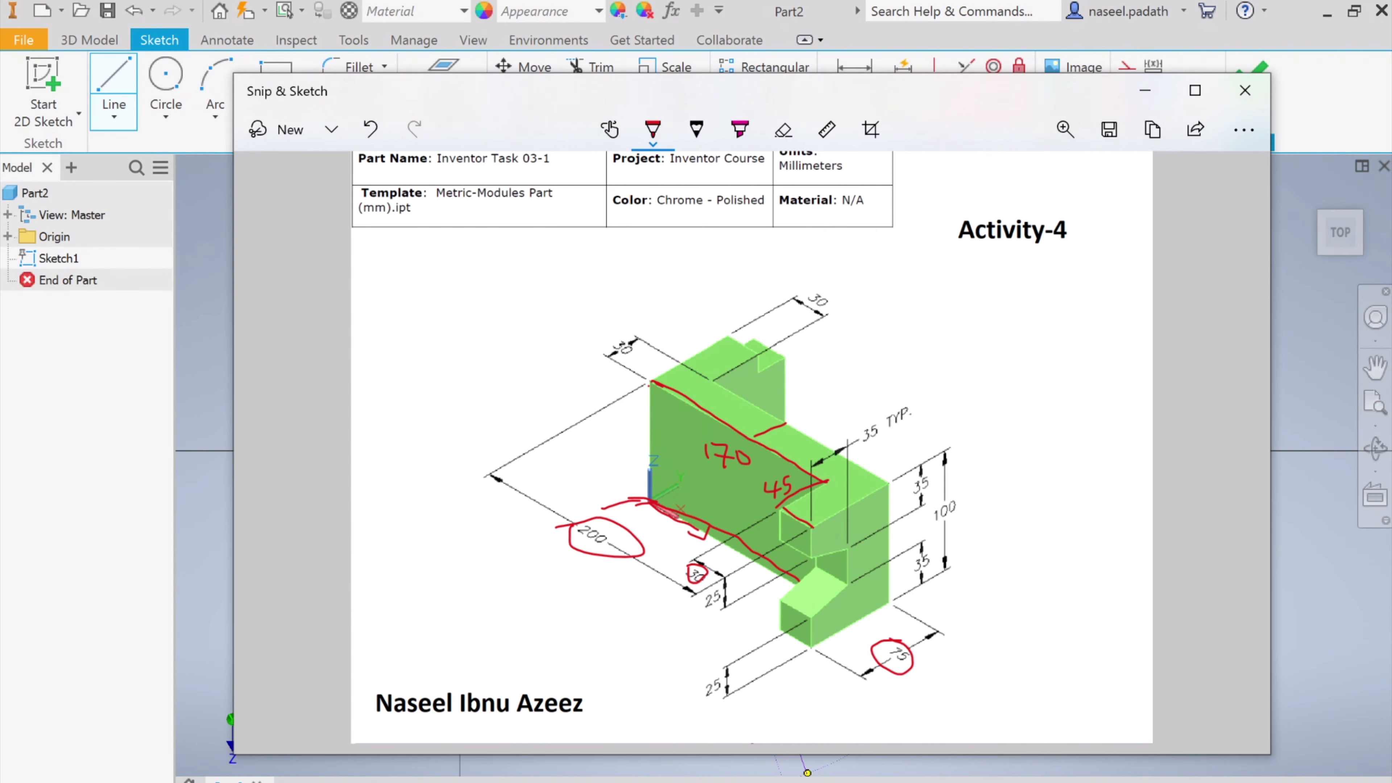
click(810, 780)
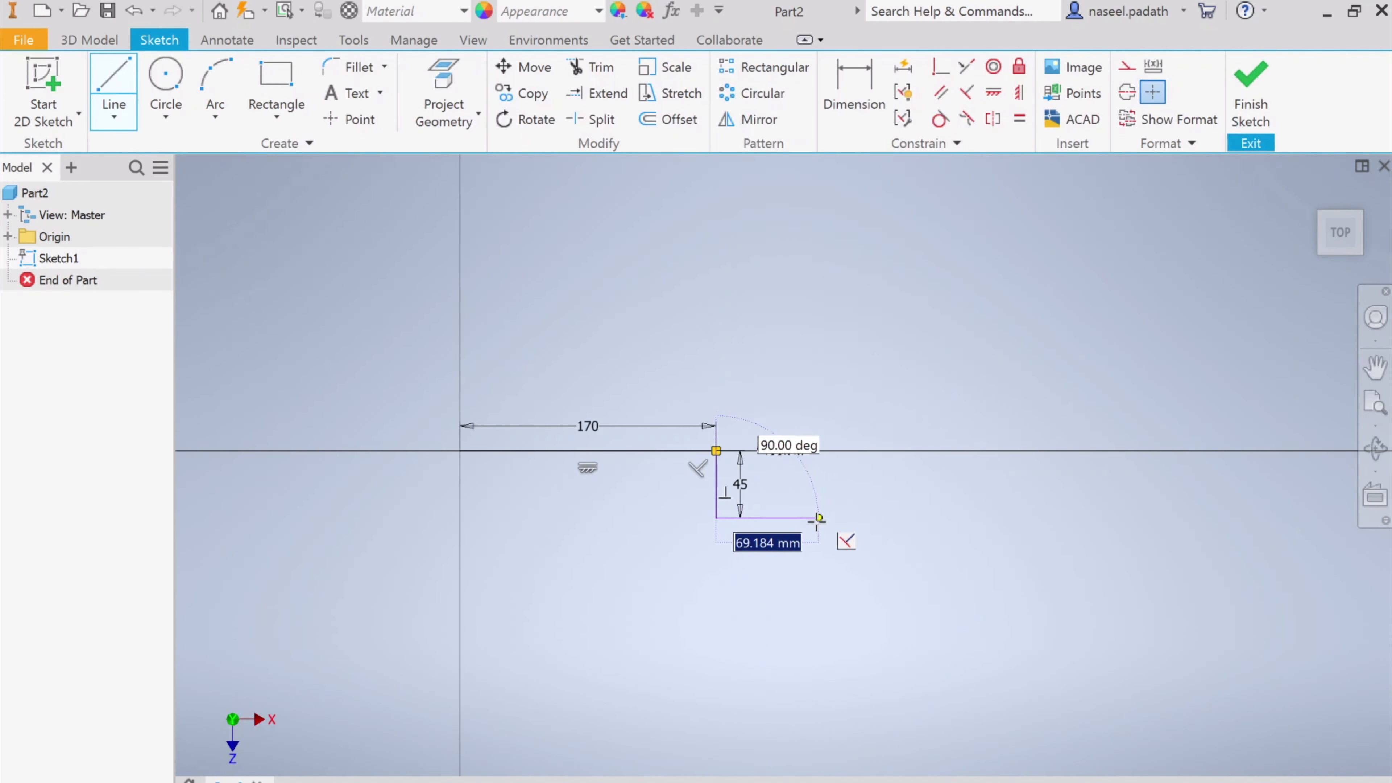
text(30)
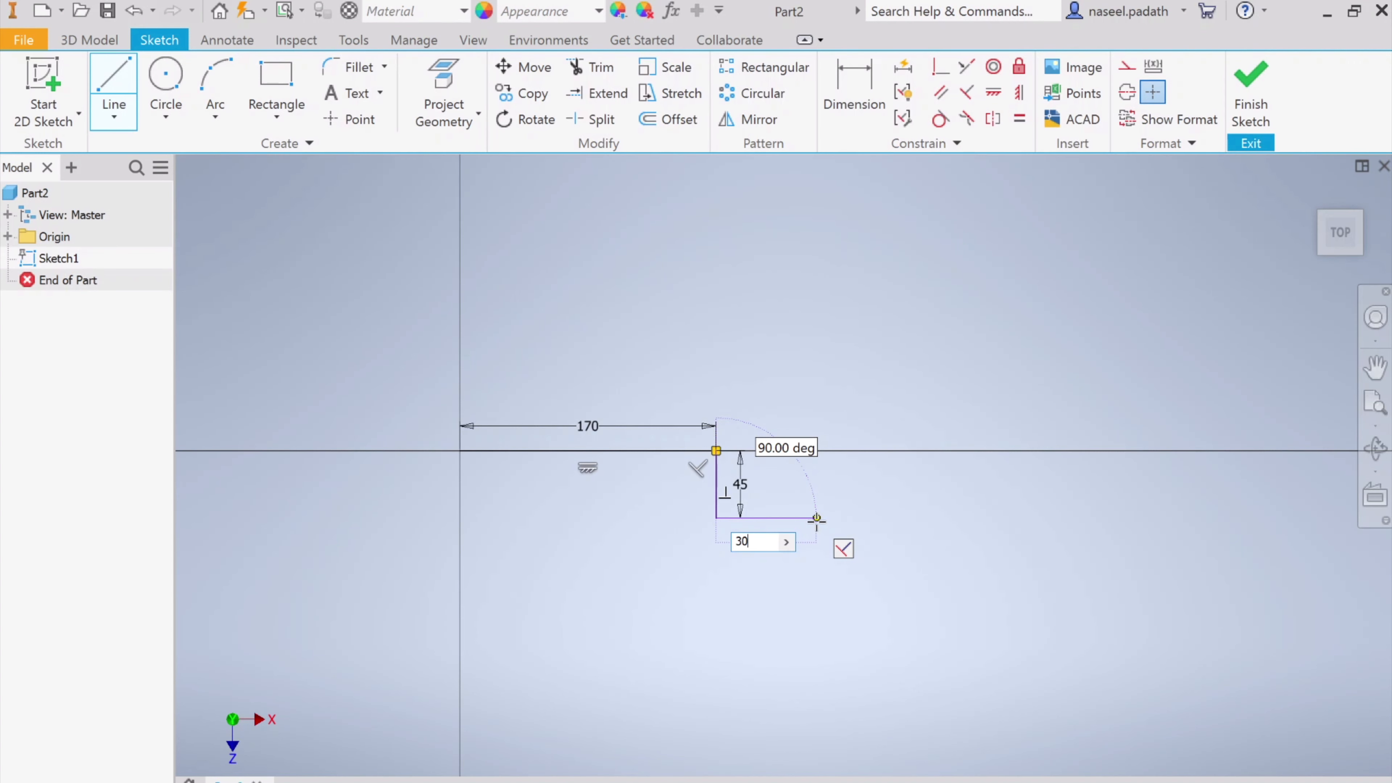
key(Return)
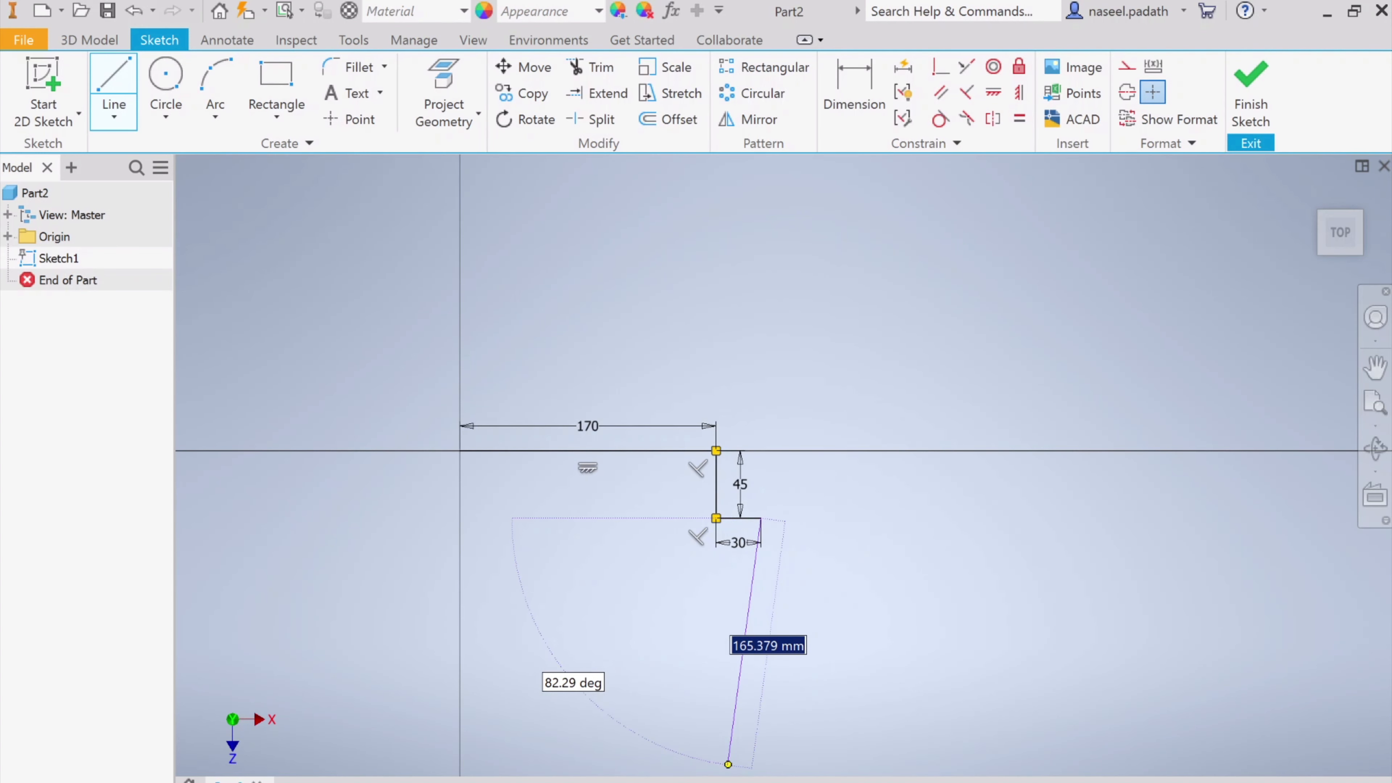
- Trace the 75 mm outer edge on the reference drawing, and draw a 75 mm line straight up from the end of the 30 mm line
key(alt+Tab)
drag(814, 528, 887, 482)
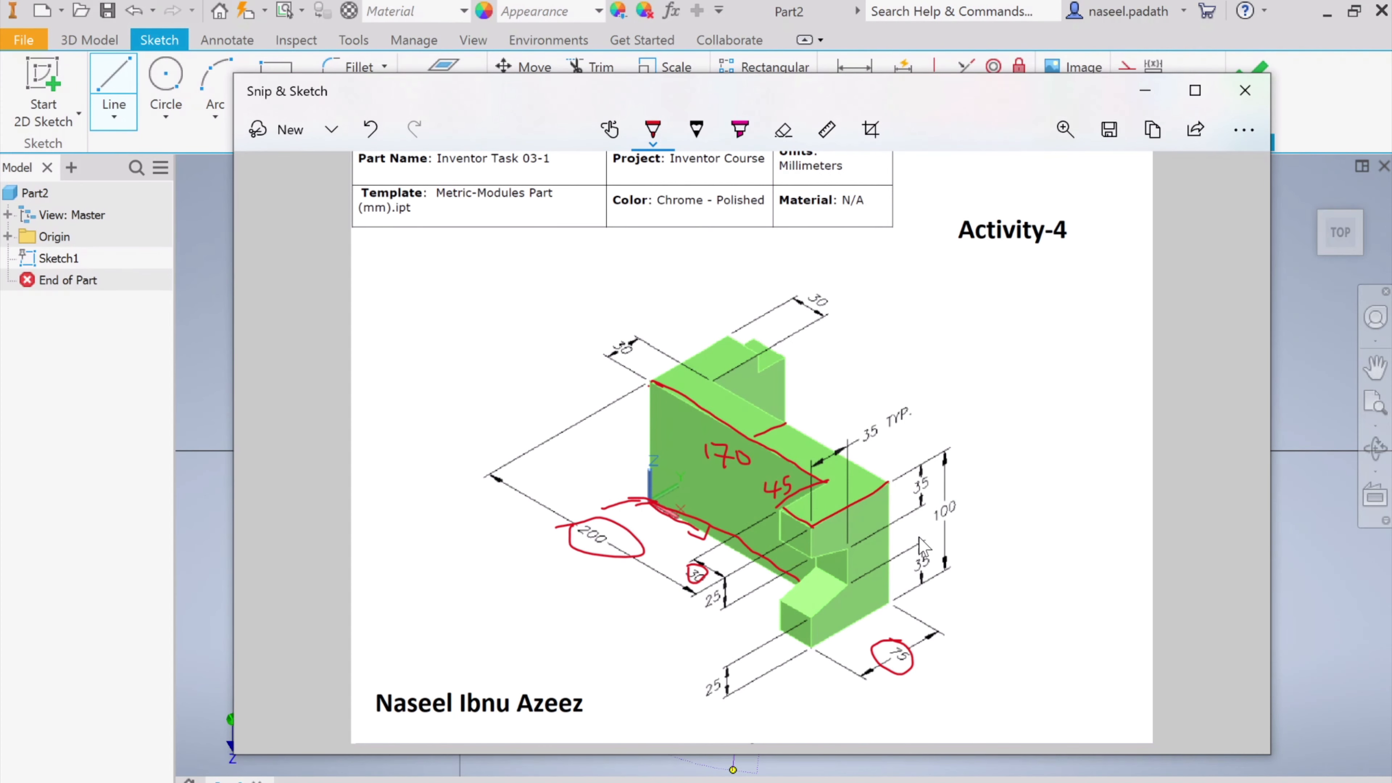
key(alt+Tab)
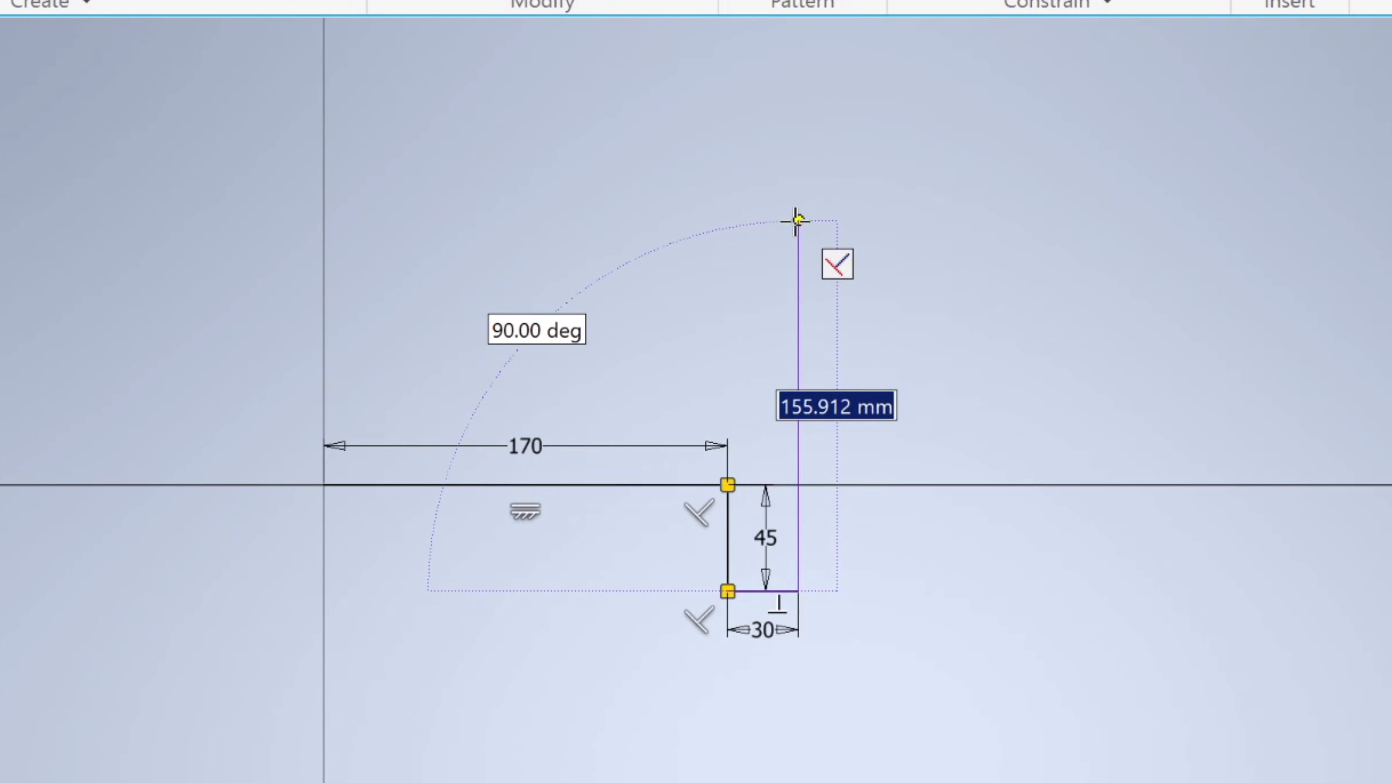
text(75)
key(Return)
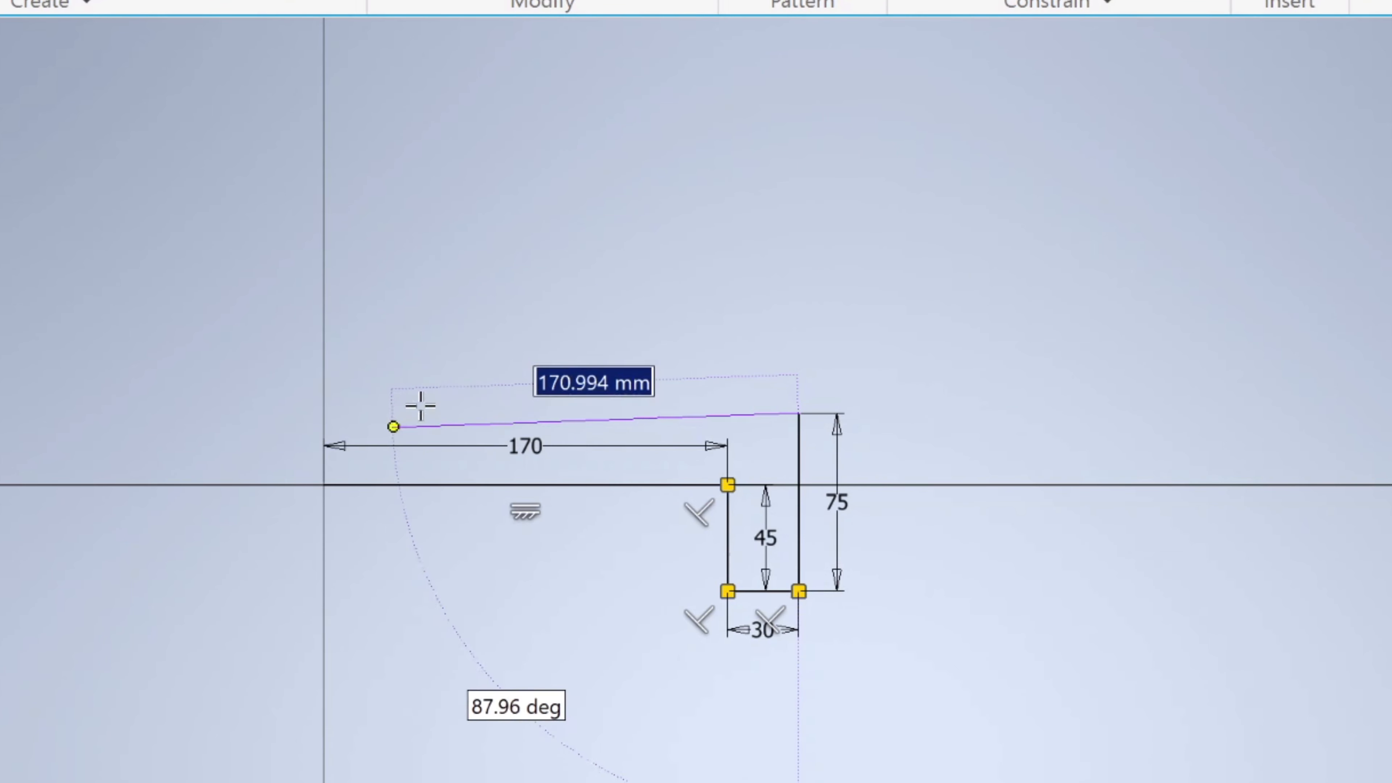
- Trace the long back edge on the reference drawing, and draw a 170 mm line toward negative X from the 75 mm line's upper end
key(alt+Tab)
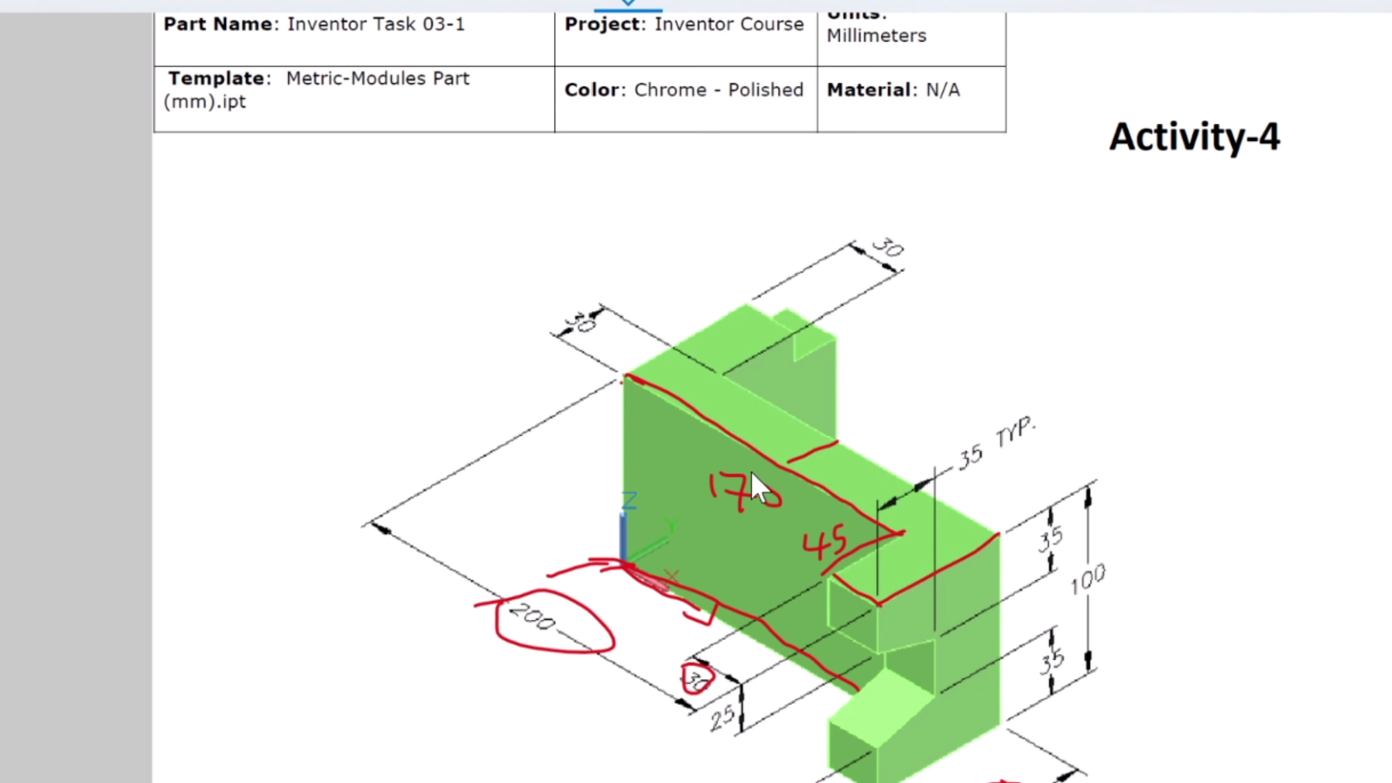
mouse_move(925, 502)
mouse_down()
mouse_move(832, 460)
mouse_move(733, 375)
mouse_up()
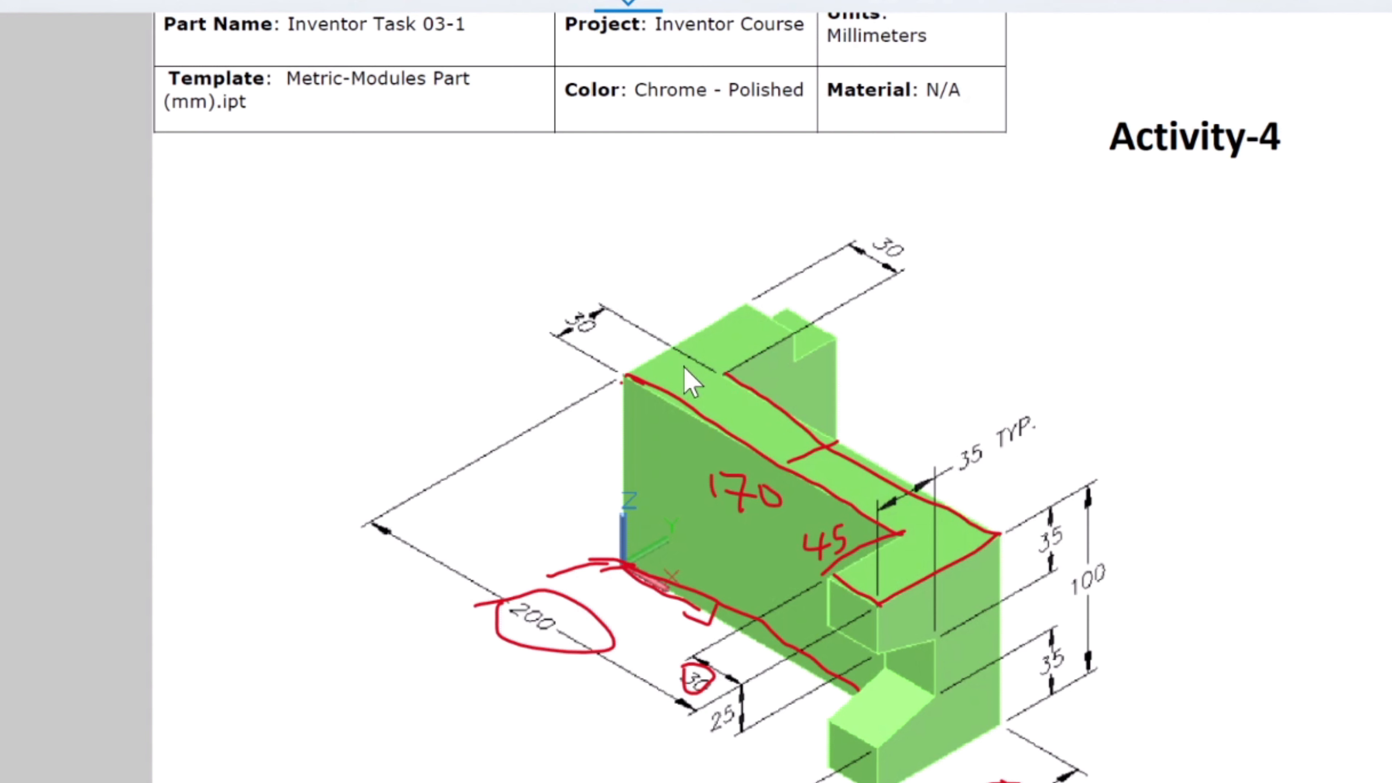
drag(891, 220, 950, 176)
key(alt+Tab)
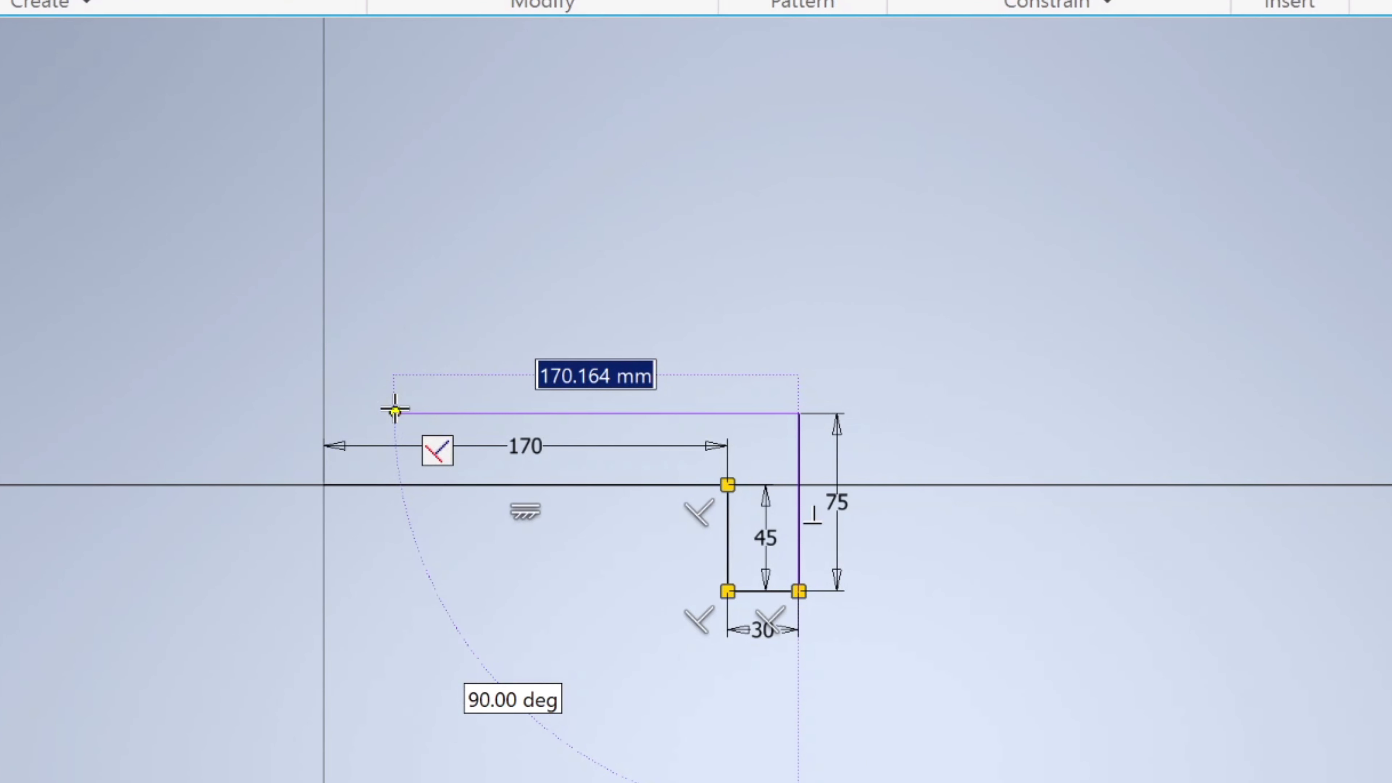
text(170)
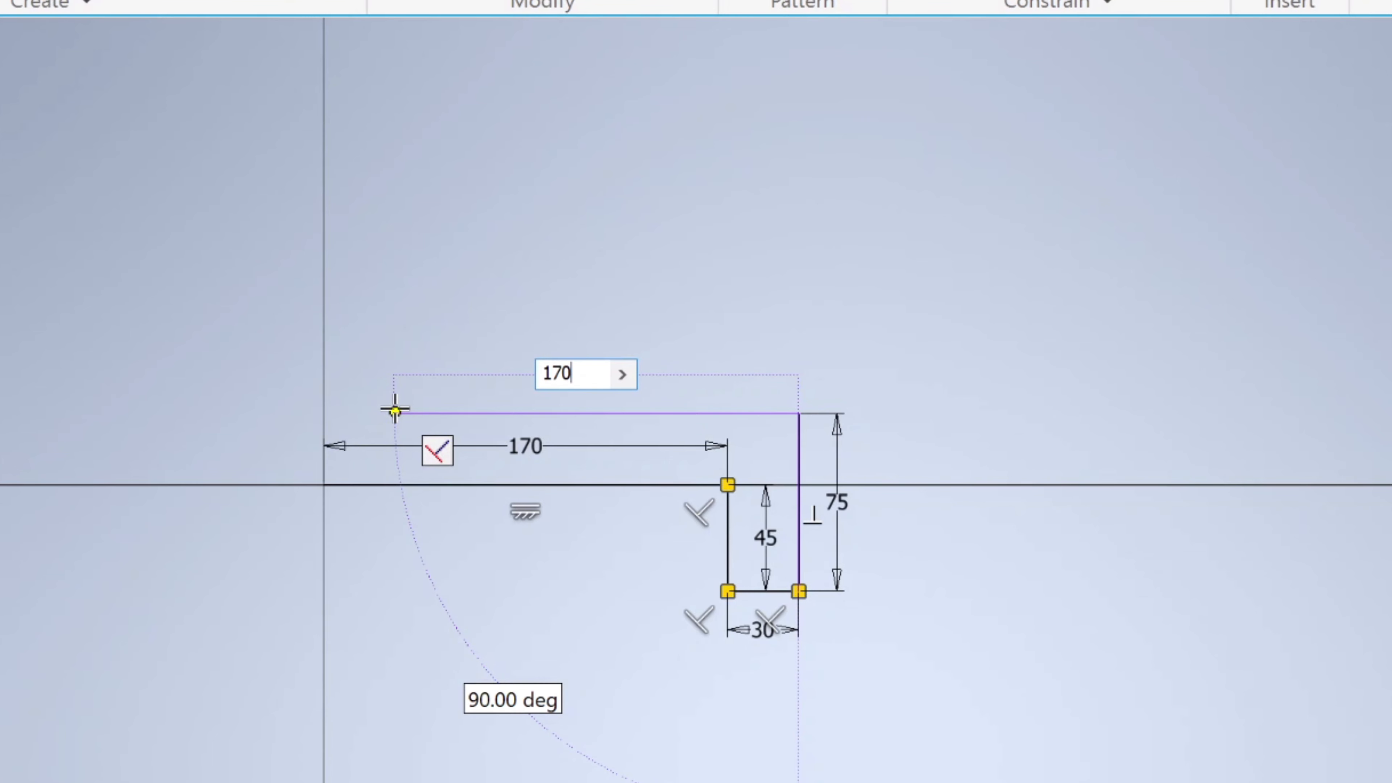
key(Return)
scroll(429, 305, up, 3)
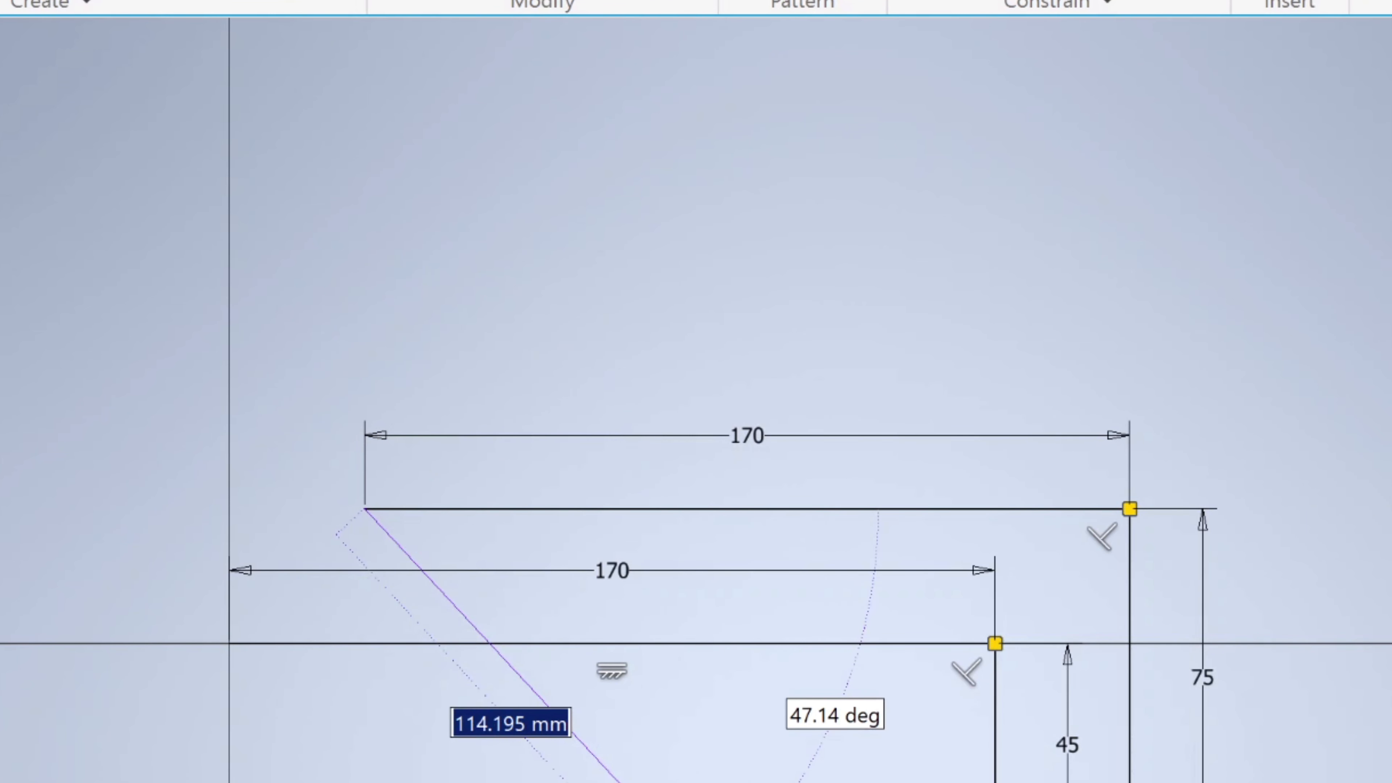
- Draw a 70 mm line straight up from the upper 170 mm line's free end, and close the profile horizontally and down to its start point
key(alt+Tab)
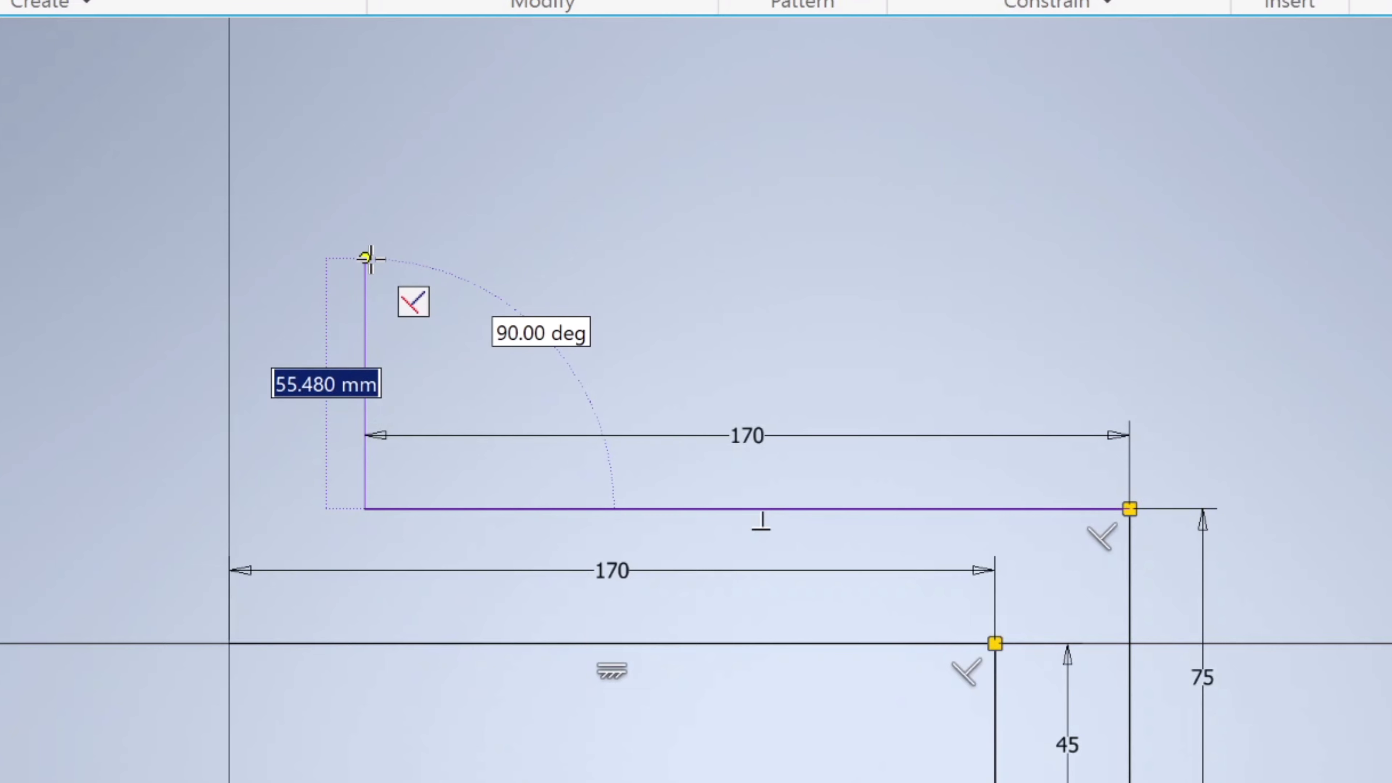
text(70)
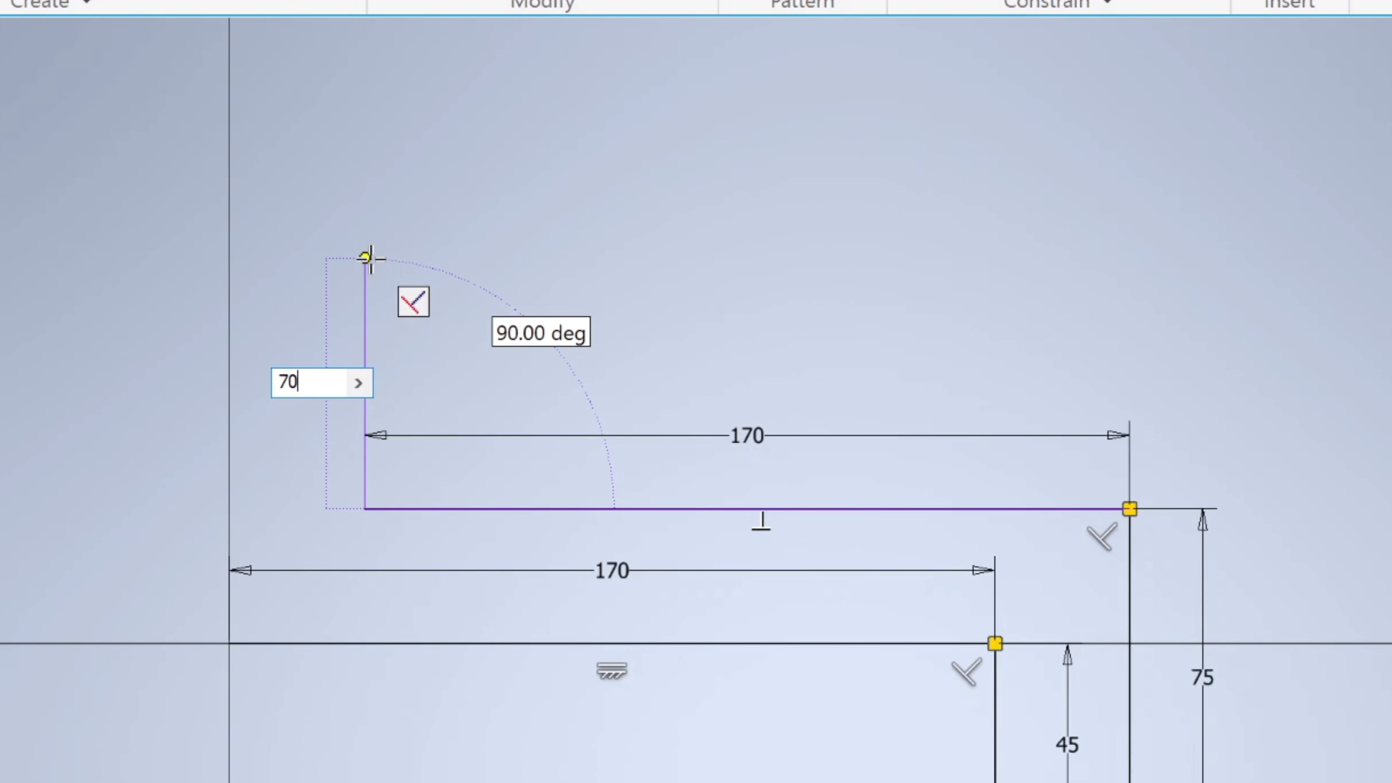
key(Return)
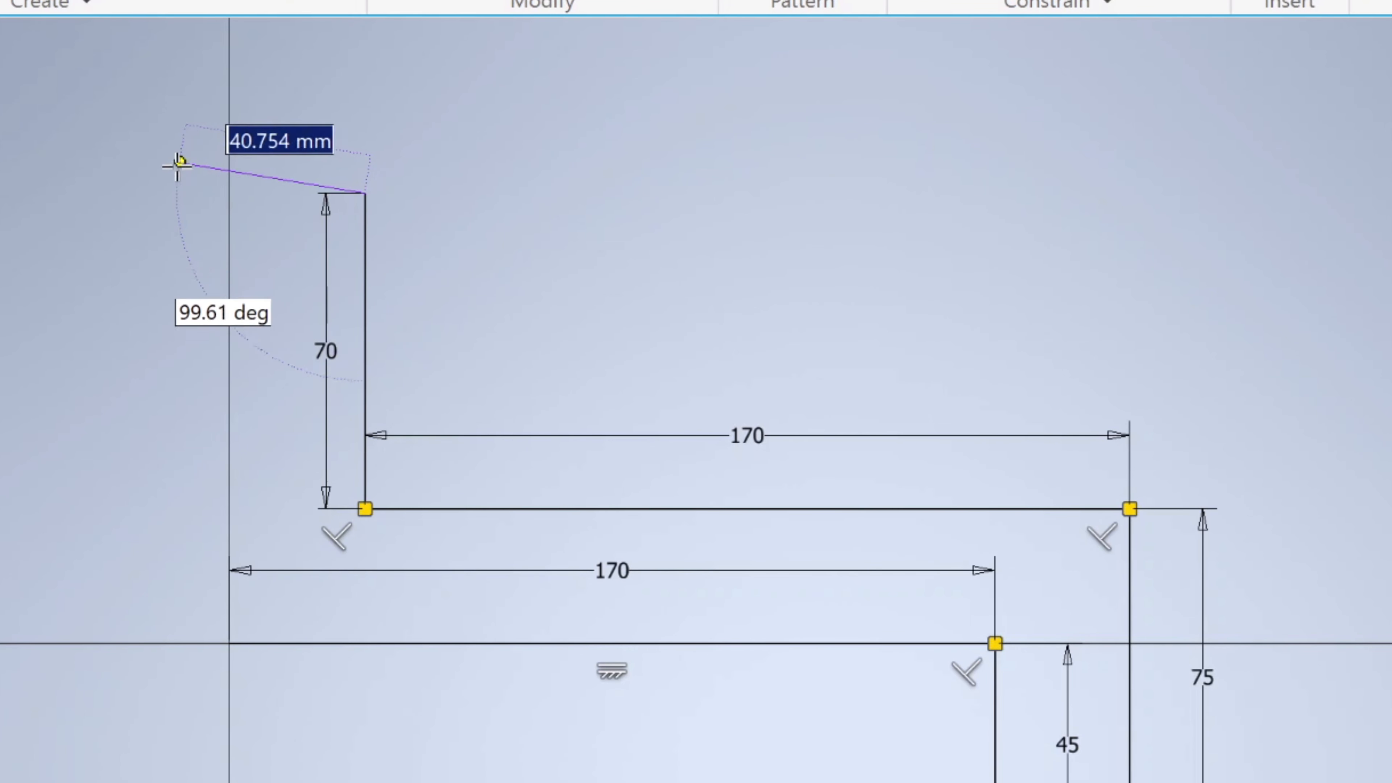
click(229, 193)
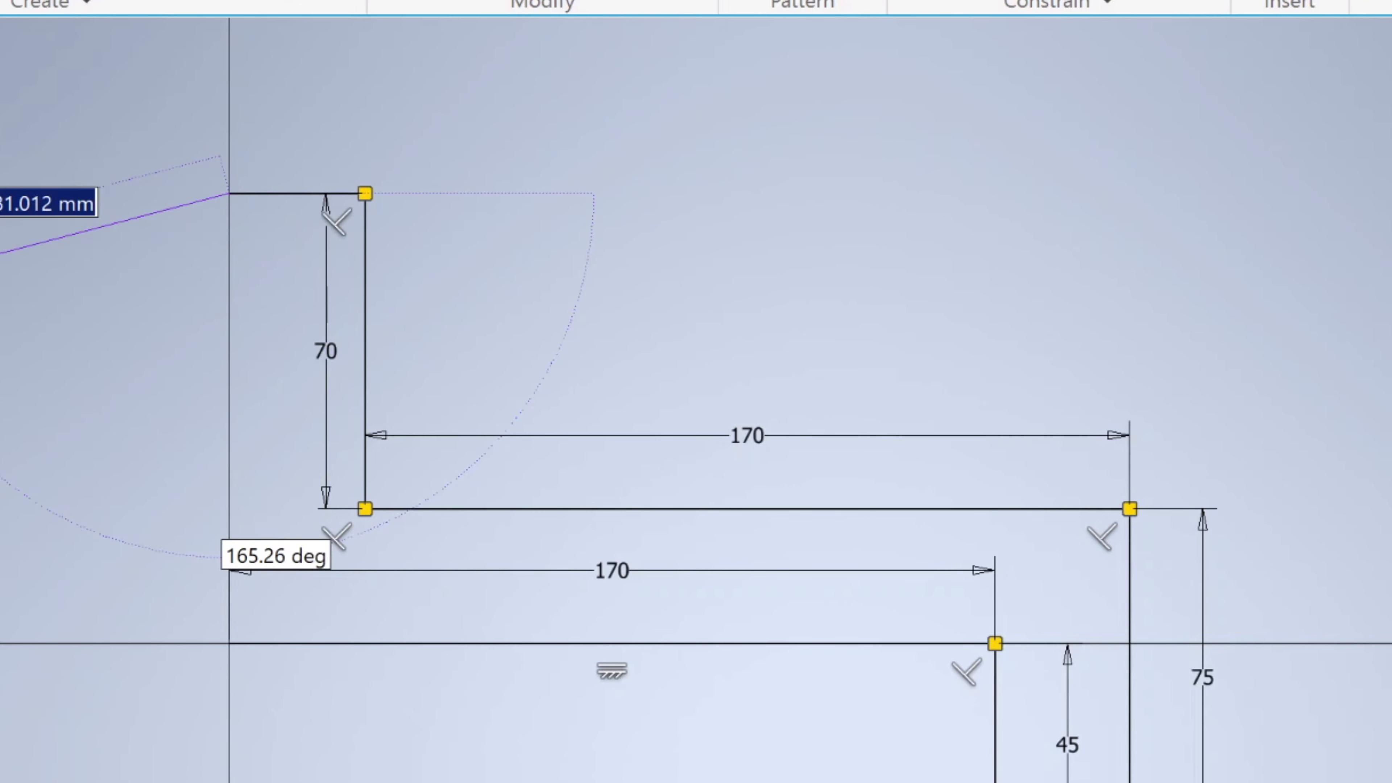
click(229, 643)
key(Escape)
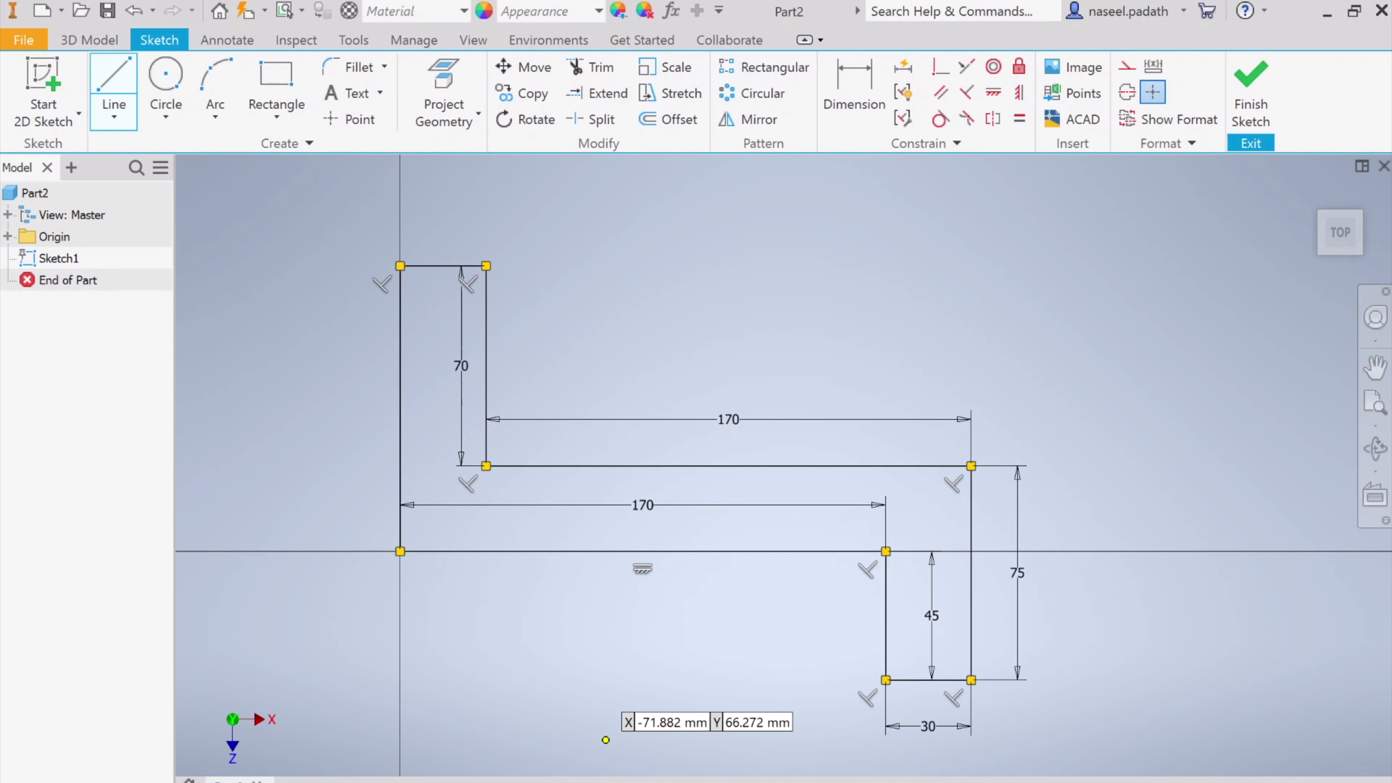
- Check the closed Z-shaped profile against the reference drawing and finish the sketch
key(alt+Tab)
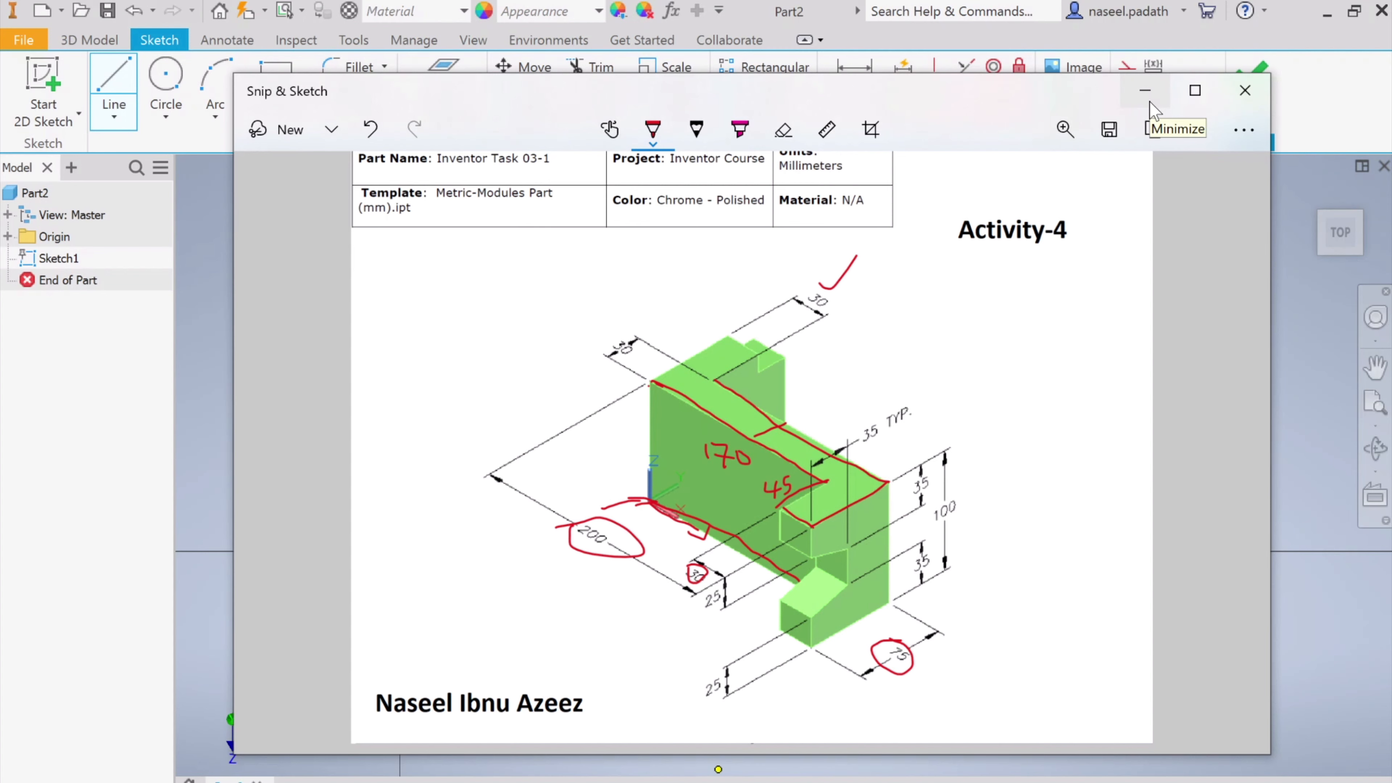
click(1145, 91)
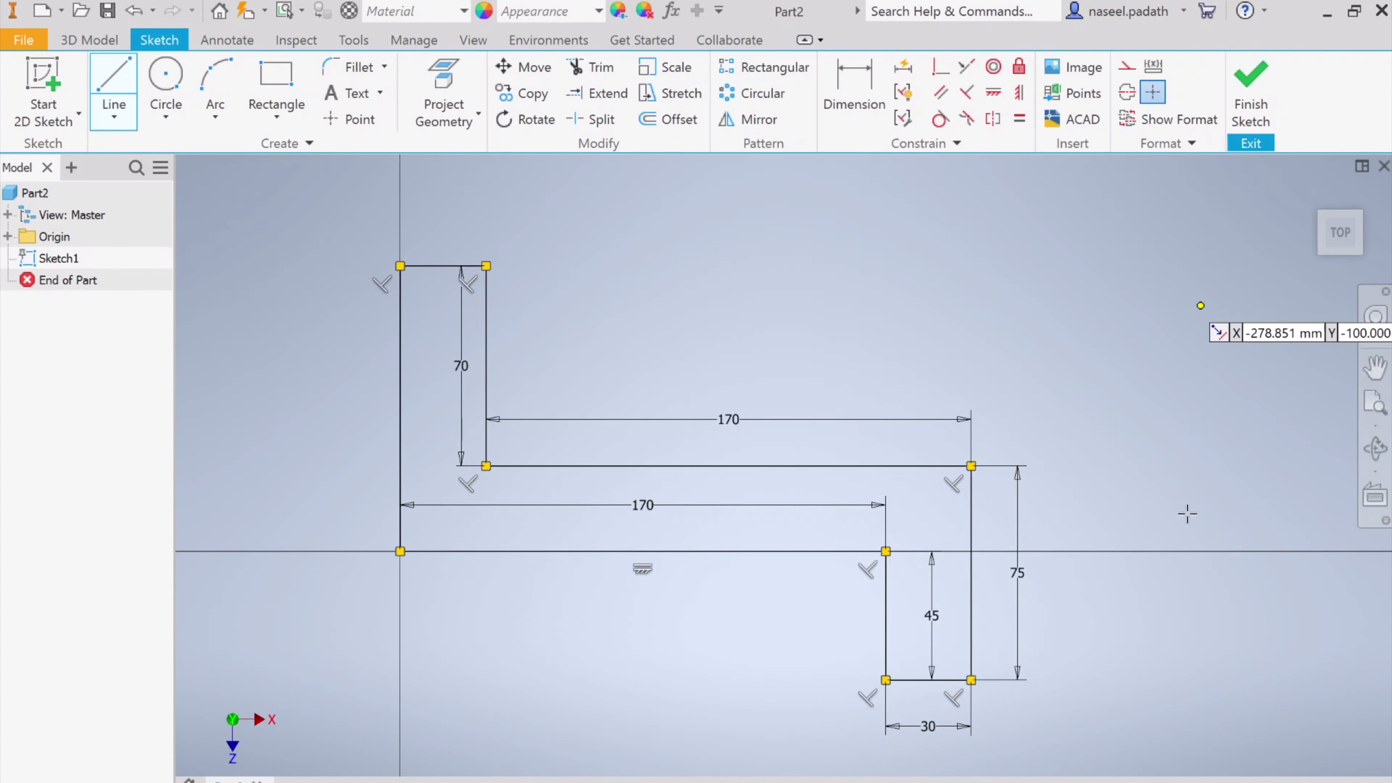
click(1250, 96)
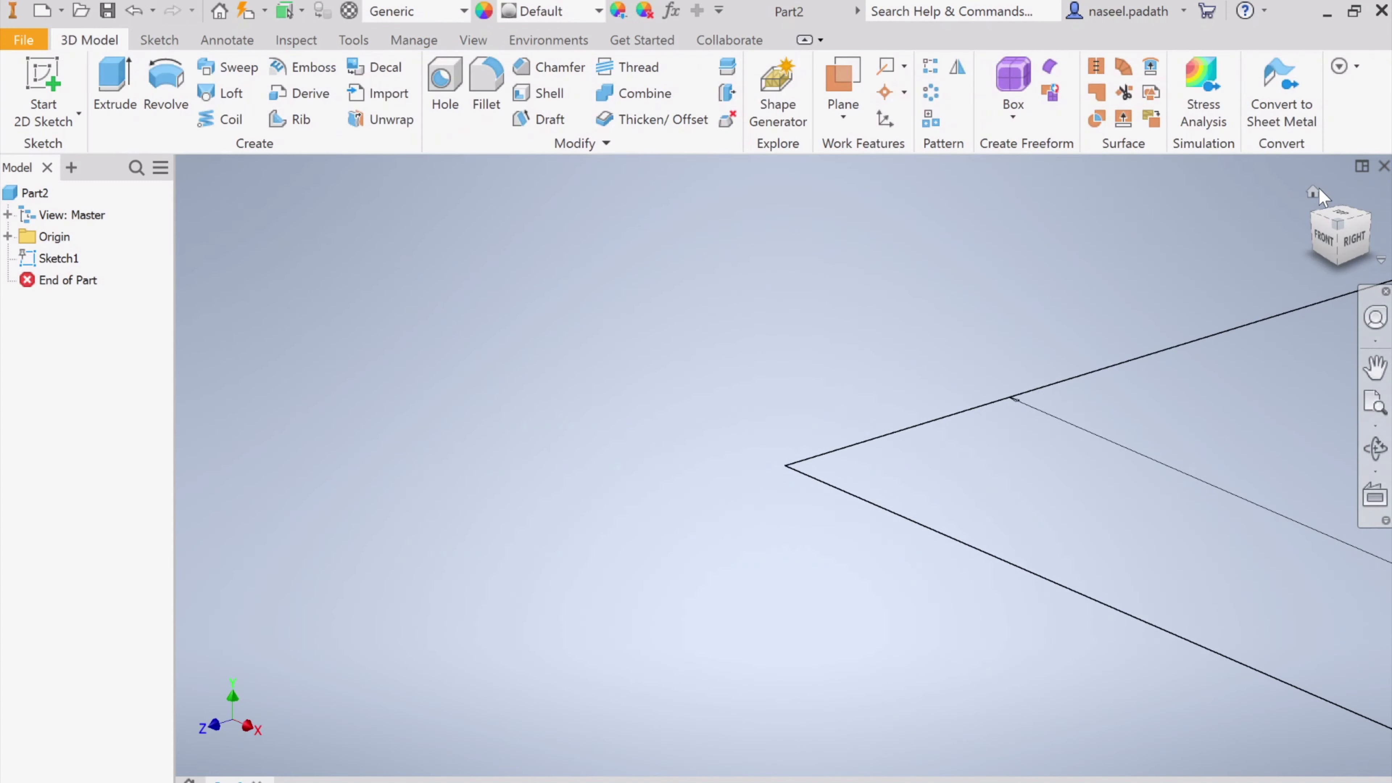
click(1315, 190)
- Circle the 100 height dimension on the reference drawing and extrude the Z-shaped profile 100 mm
key(e)
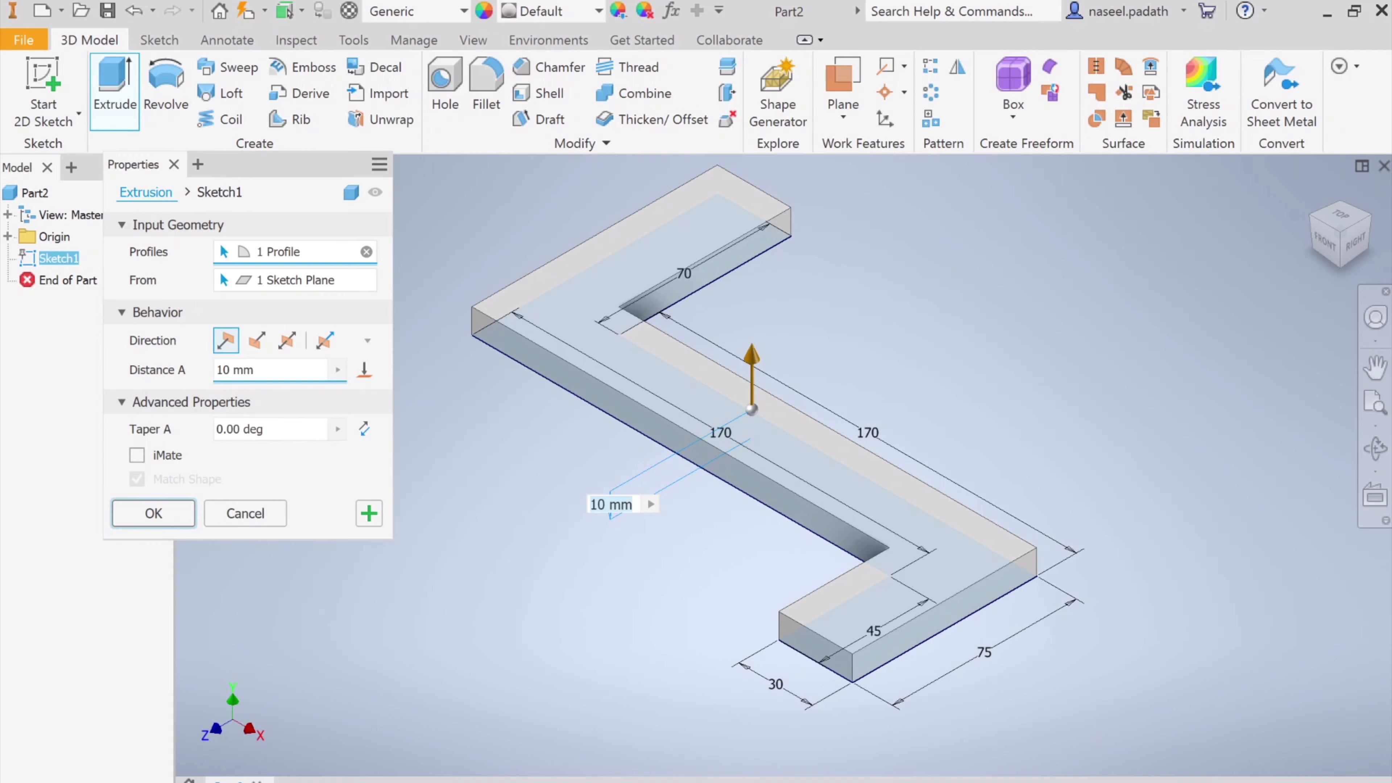
click(691, 781)
mouse_move(957, 488)
mouse_down()
mouse_move(924, 512)
mouse_move(938, 483)
mouse_up()
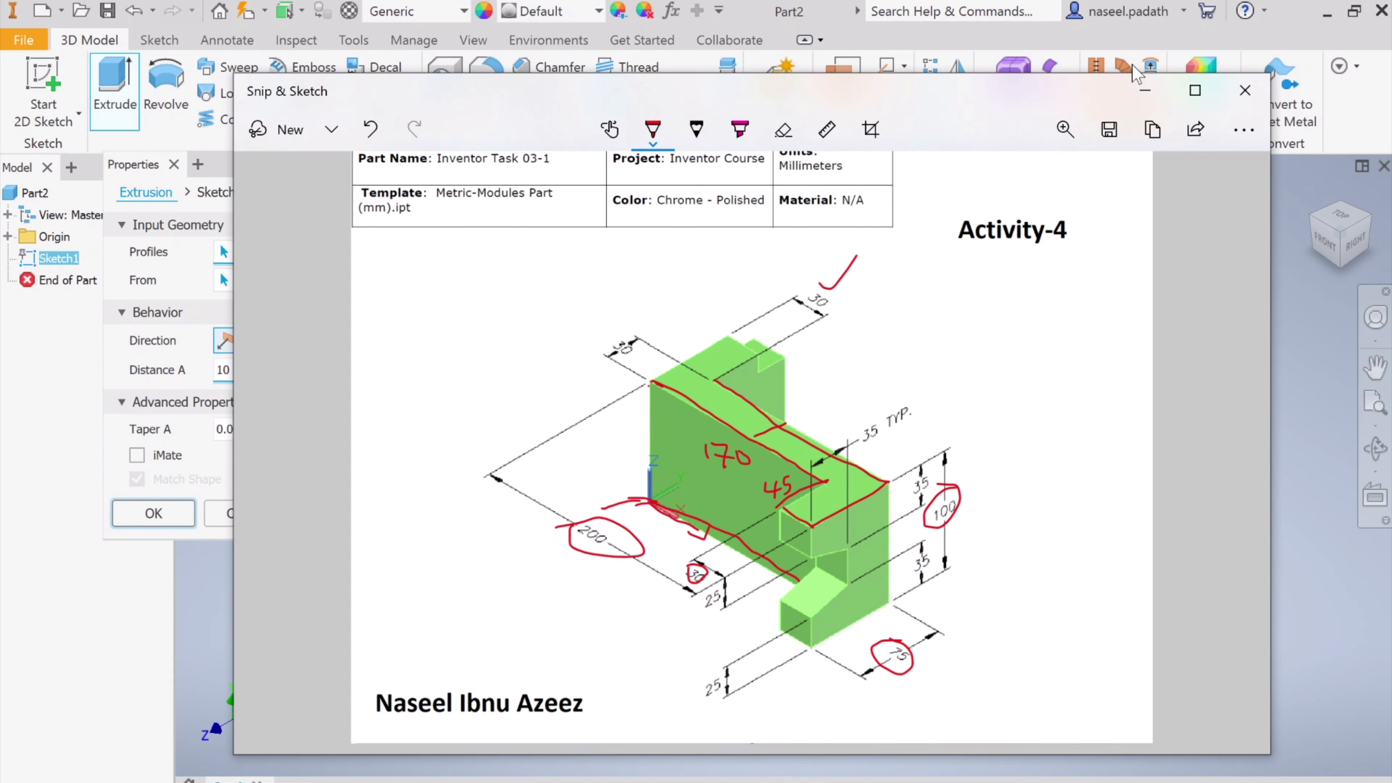
click(1146, 98)
text(1)
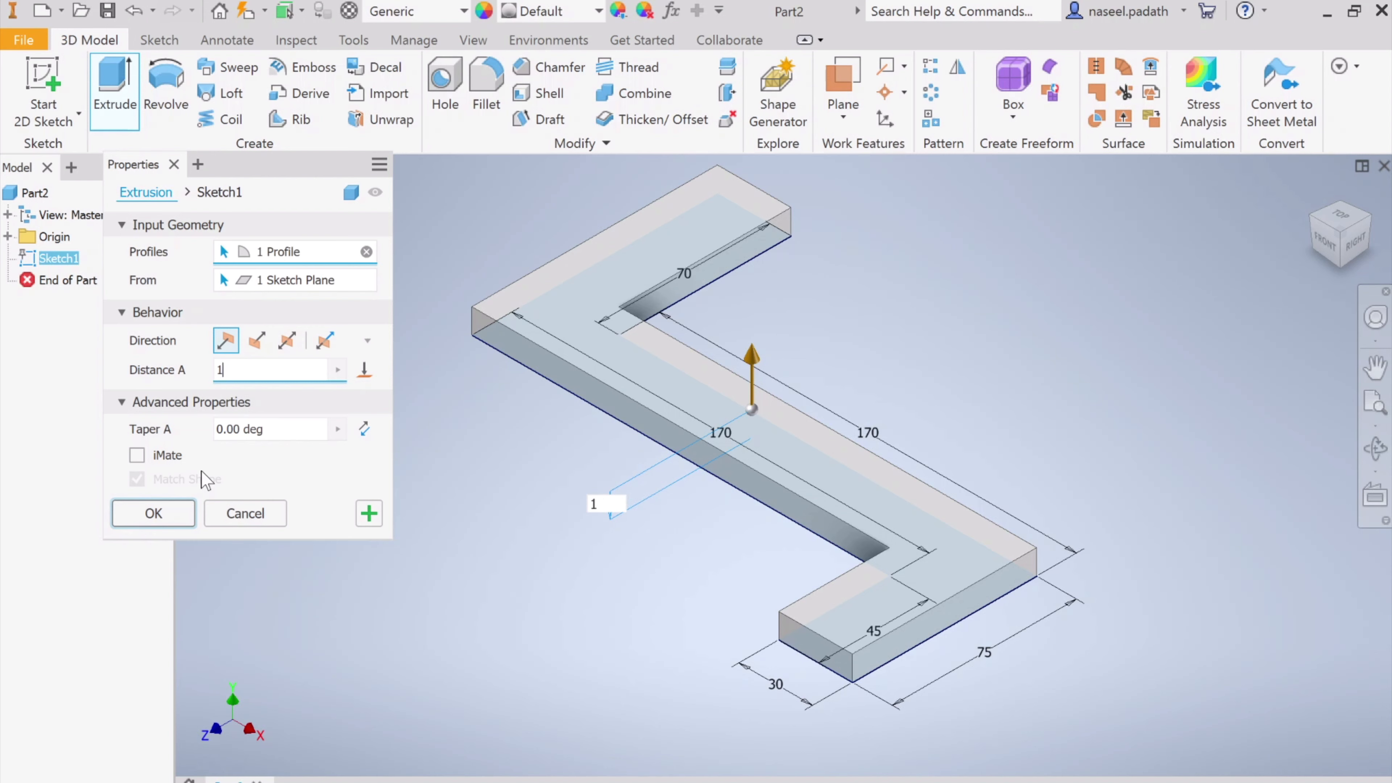
text(00)
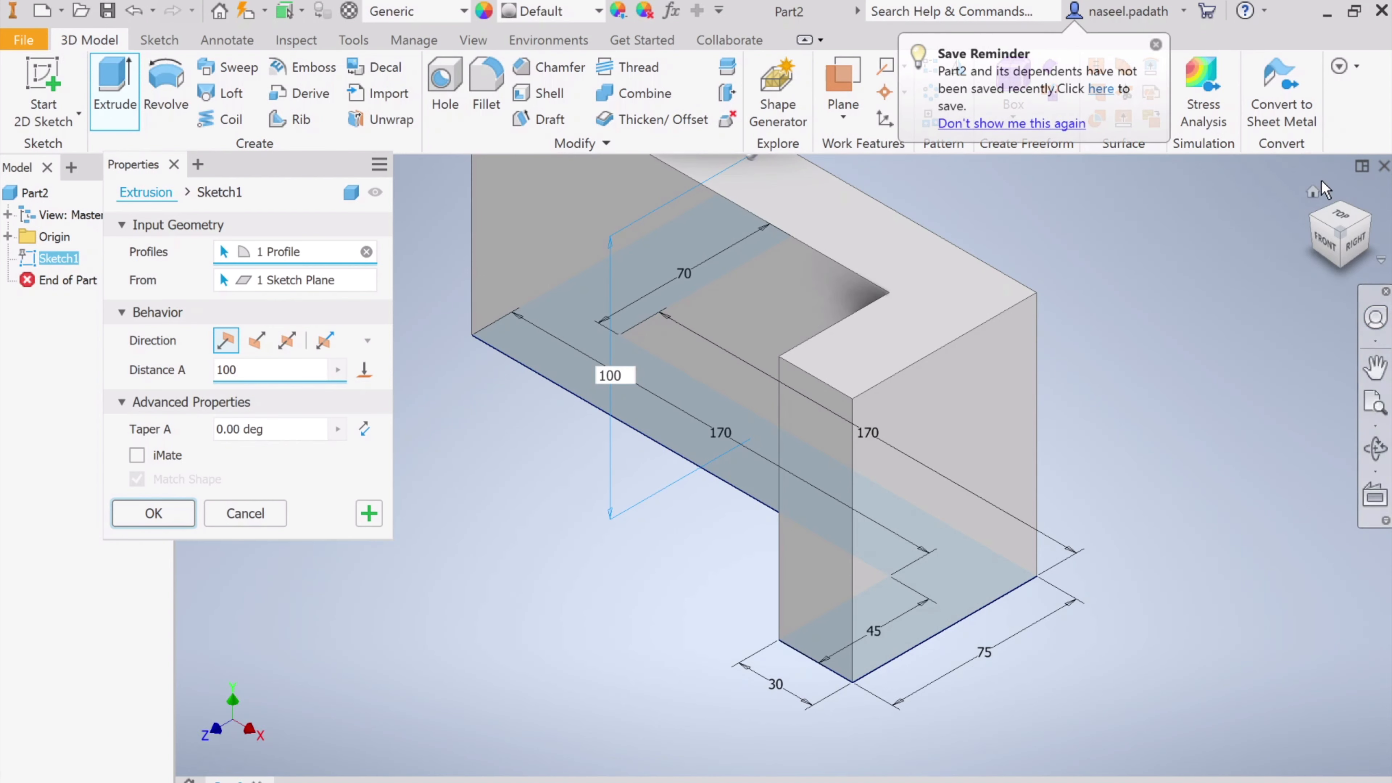
click(1311, 192)
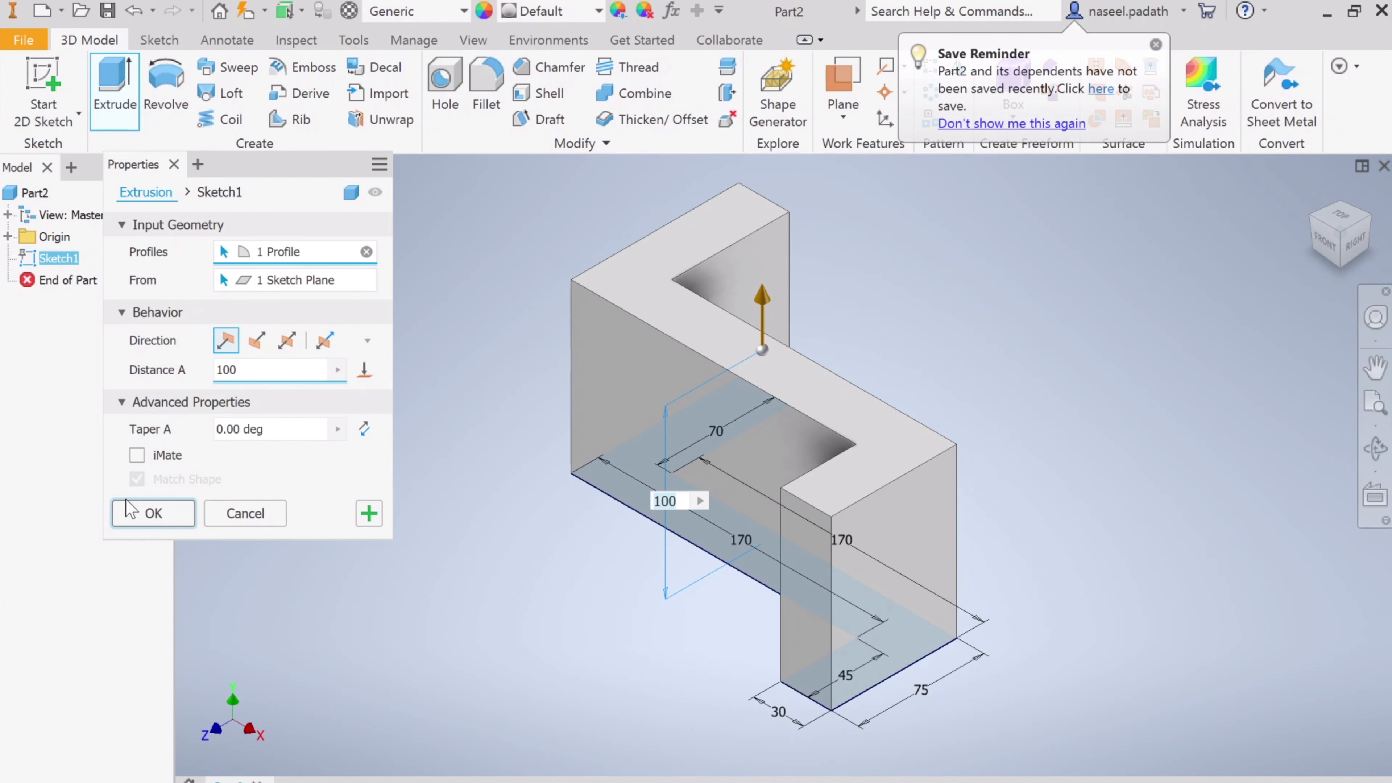
click(127, 512)
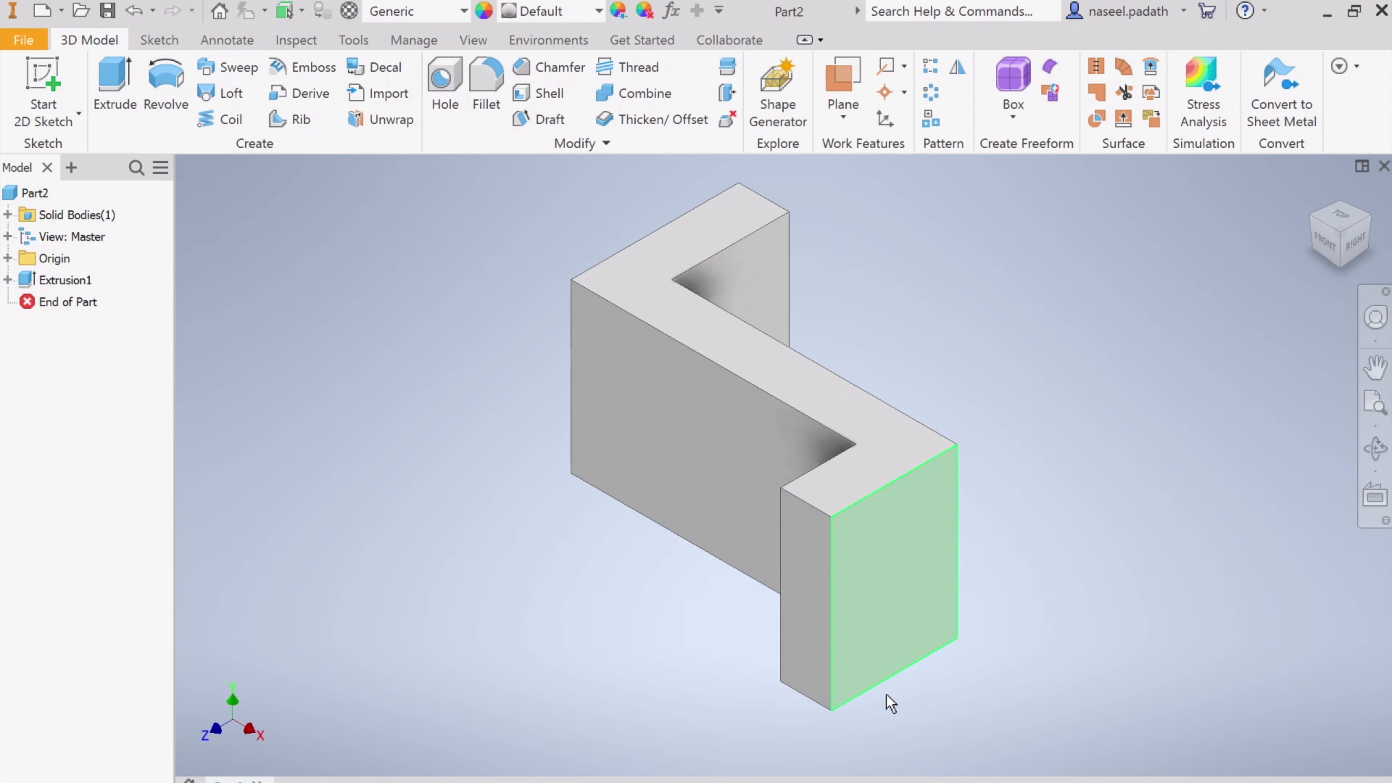
- Switch to the Snip & Sketch reference drawing and erase all of its ink markings
click(717, 781)
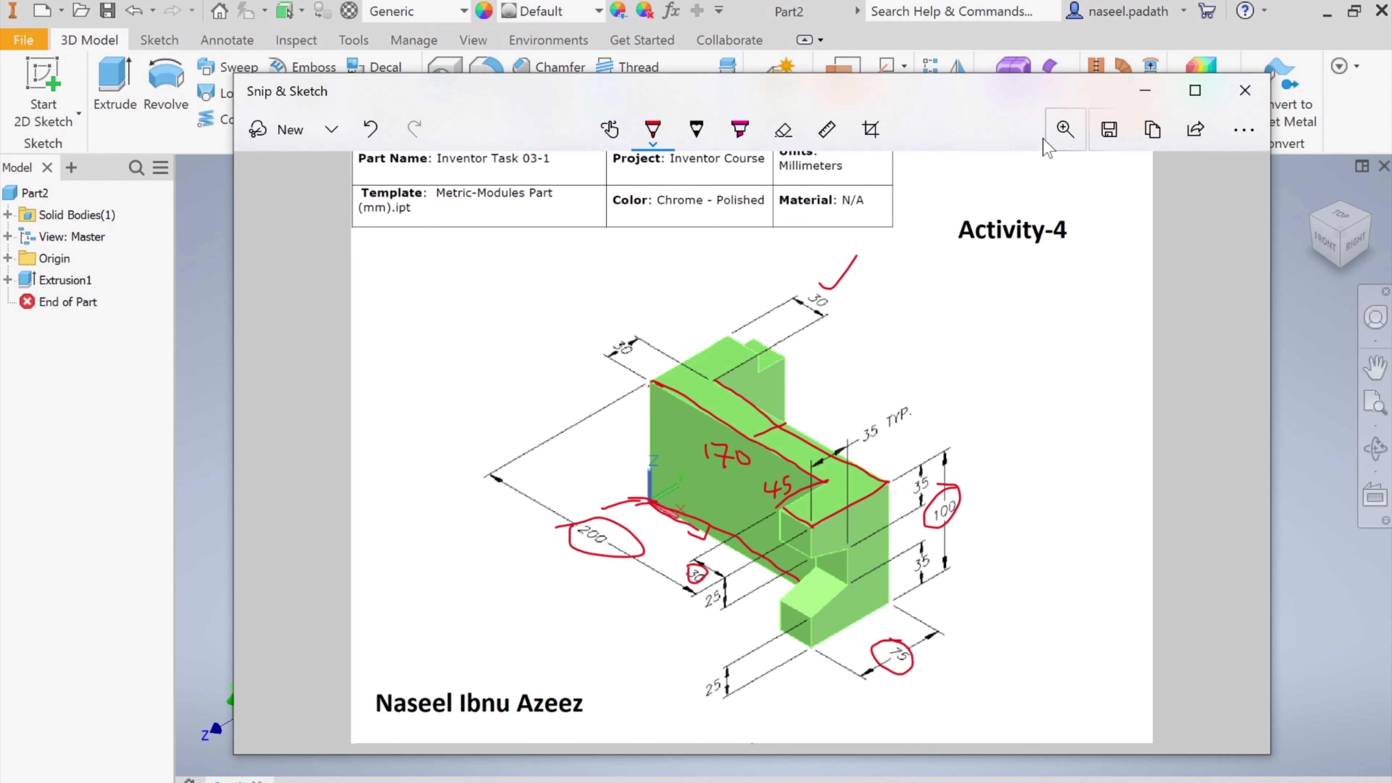
click(1064, 128)
drag(950, 188, 992, 195)
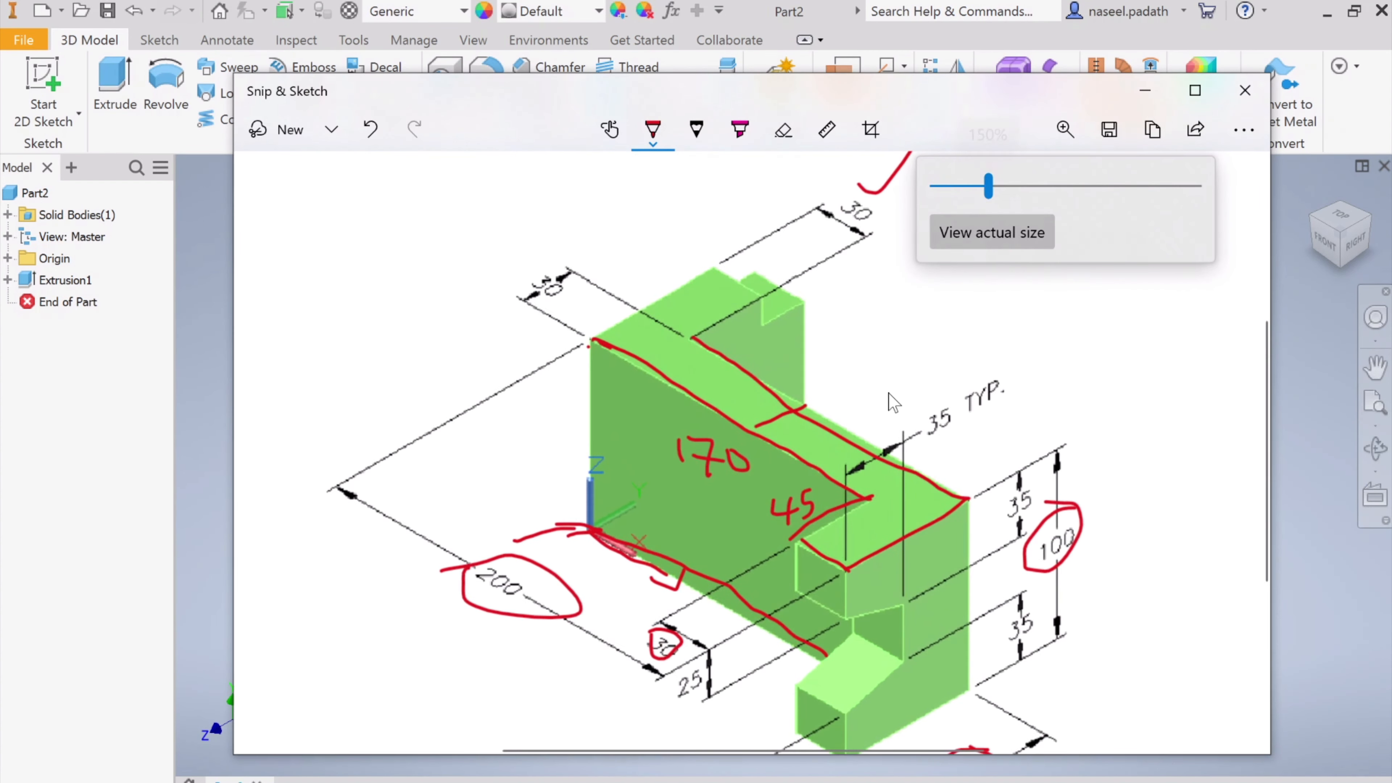
click(988, 459)
scroll(983, 461, down, 3)
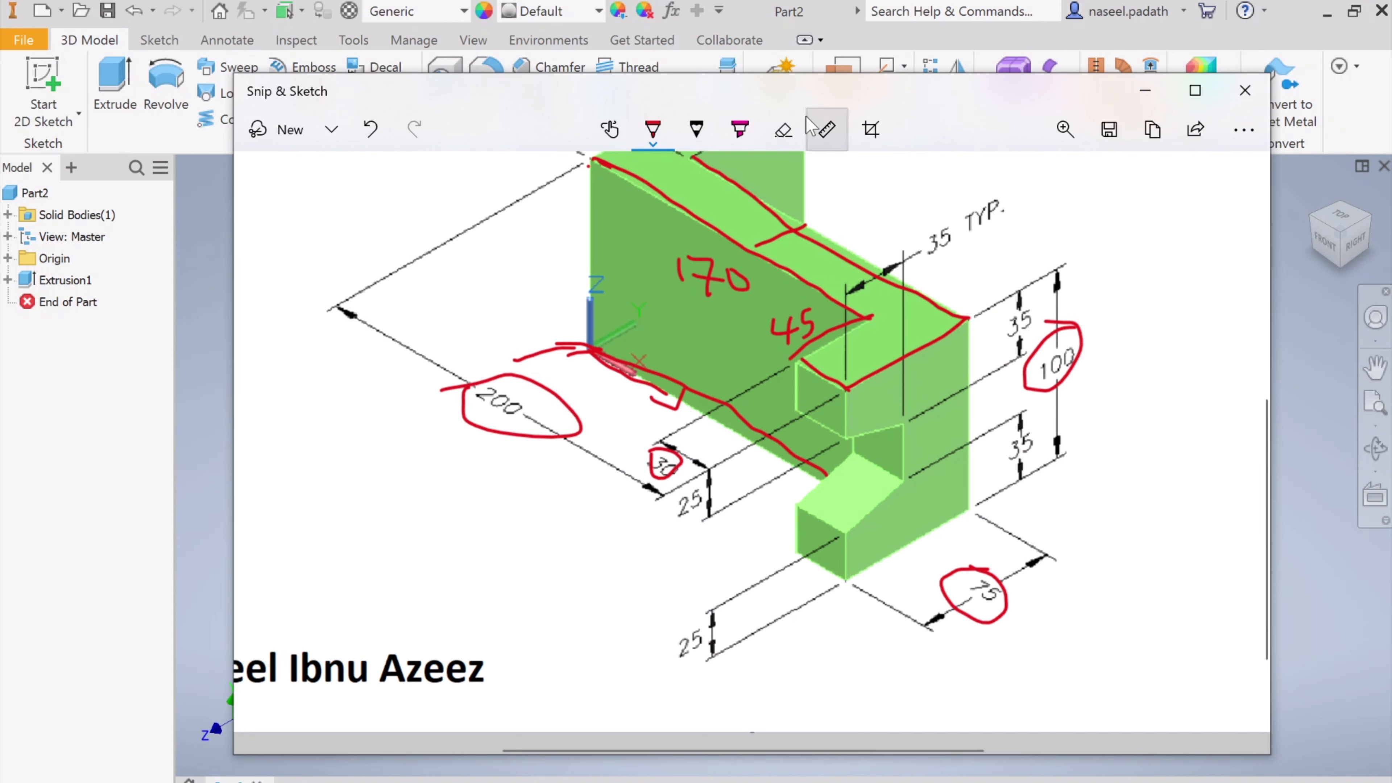
click(783, 132)
click(784, 135)
click(794, 181)
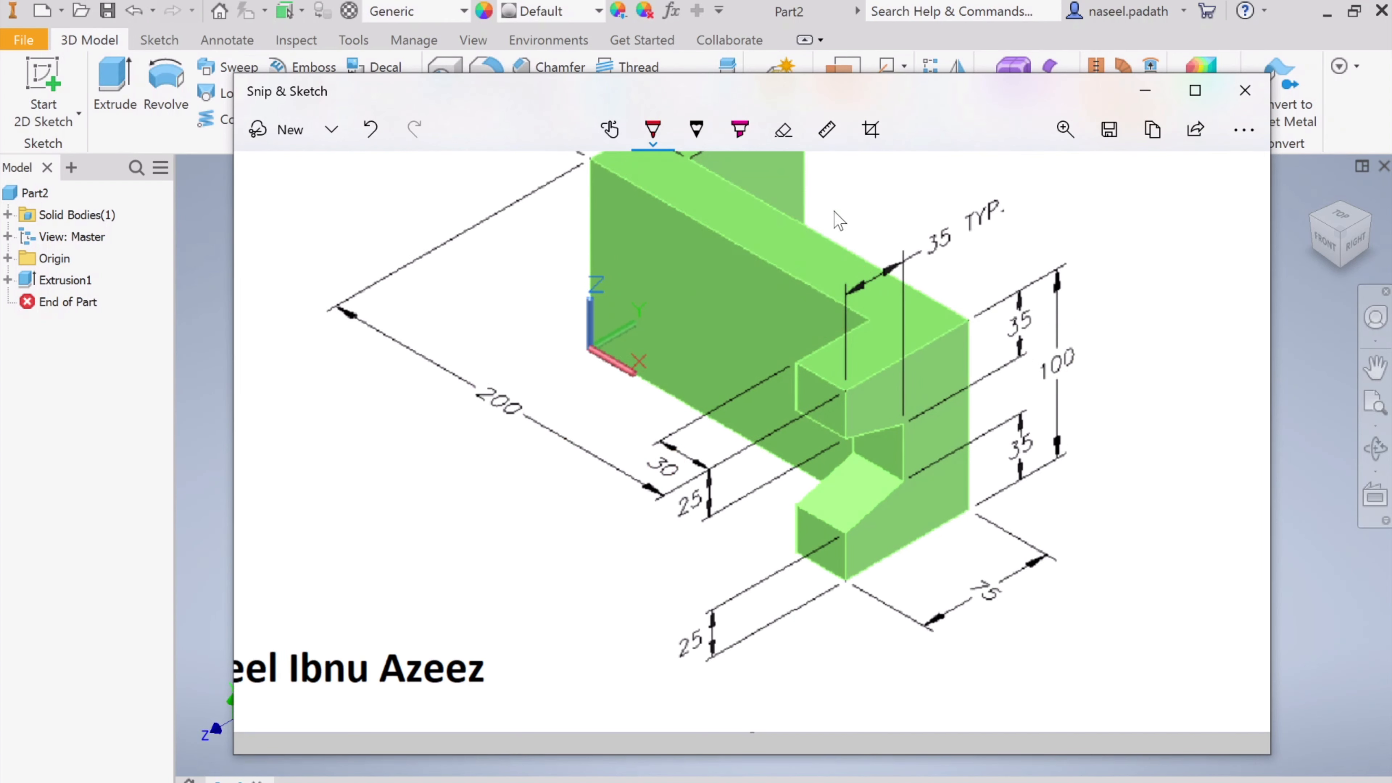
- Trace the notched end profile of the front leg on the reference drawing, outlining its upper and lower protrusions in red
mouse_move(845, 391)
mouse_down()
mouse_move(852, 443)
mouse_move(896, 486)
mouse_move(859, 518)
mouse_move(844, 575)
mouse_up()
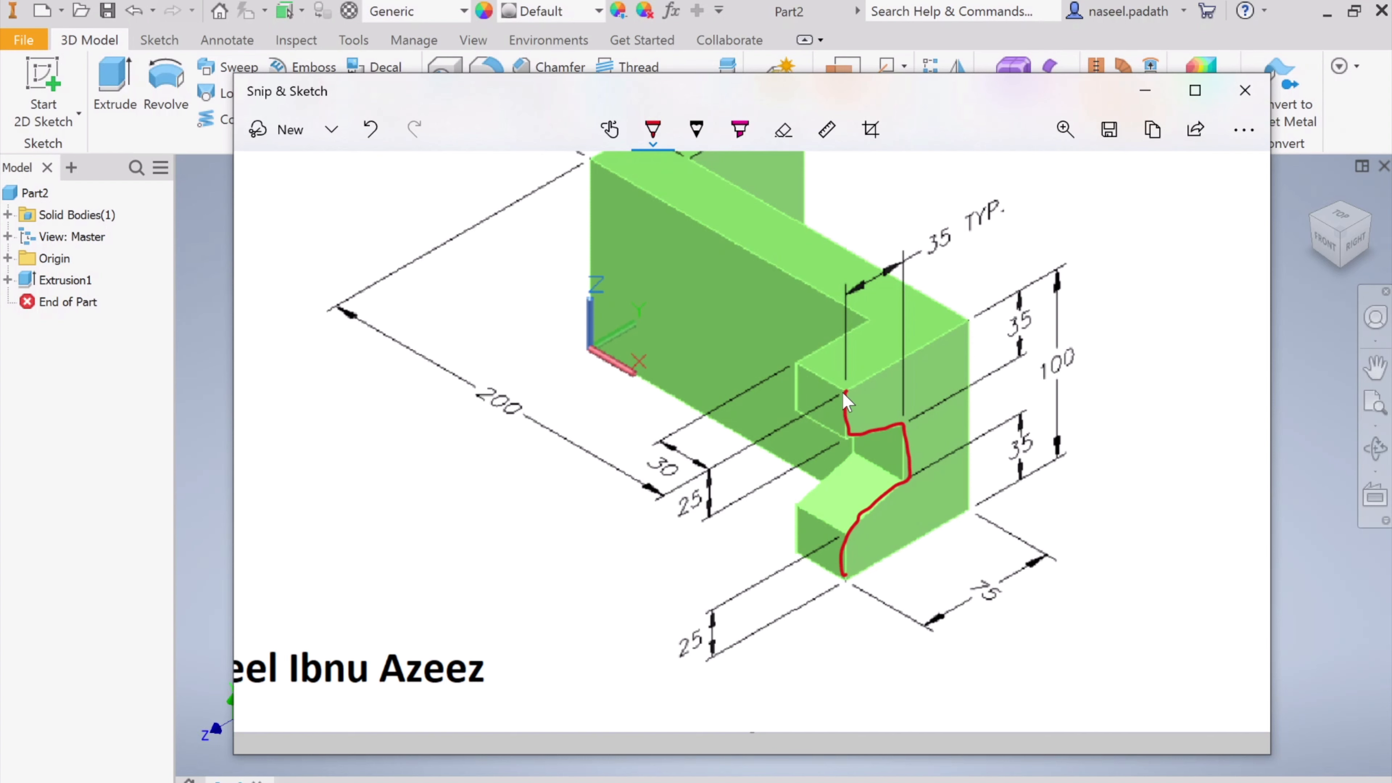
drag(843, 393, 897, 367)
drag(837, 525, 854, 580)
mouse_move(904, 481)
mouse_down()
mouse_move(906, 543)
mouse_move(834, 583)
mouse_up()
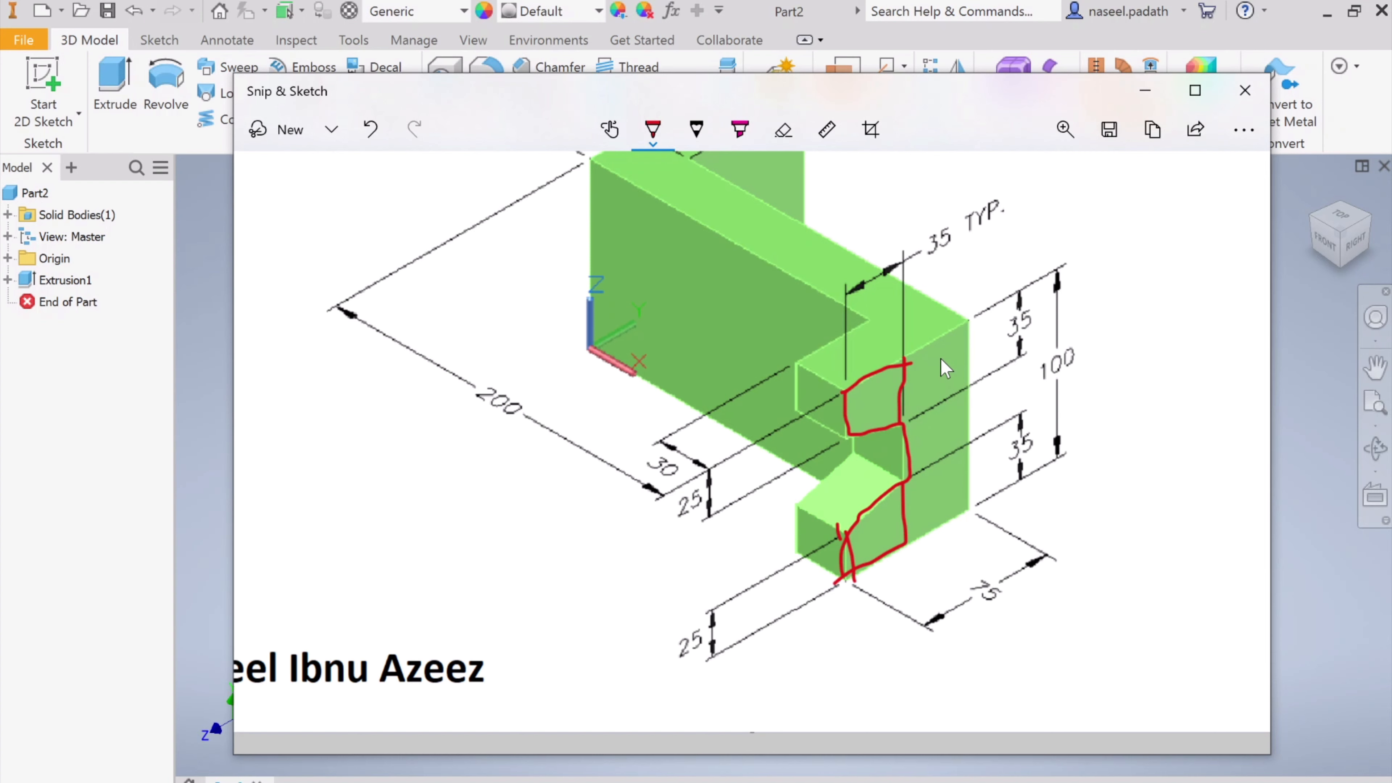
click(1140, 90)
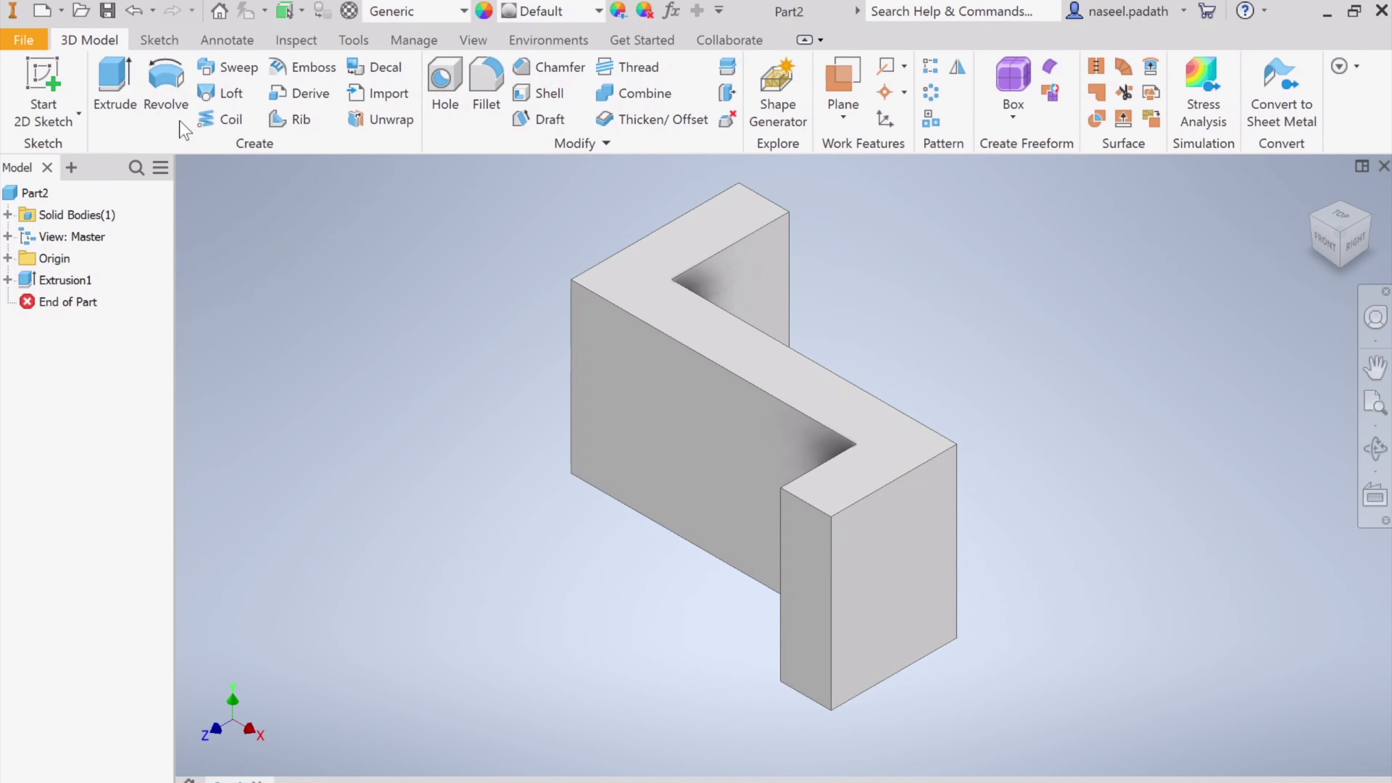
- Start a new 2D sketch on the 75 mm wide outer end face of the front leg
click(49, 118)
click(89, 150)
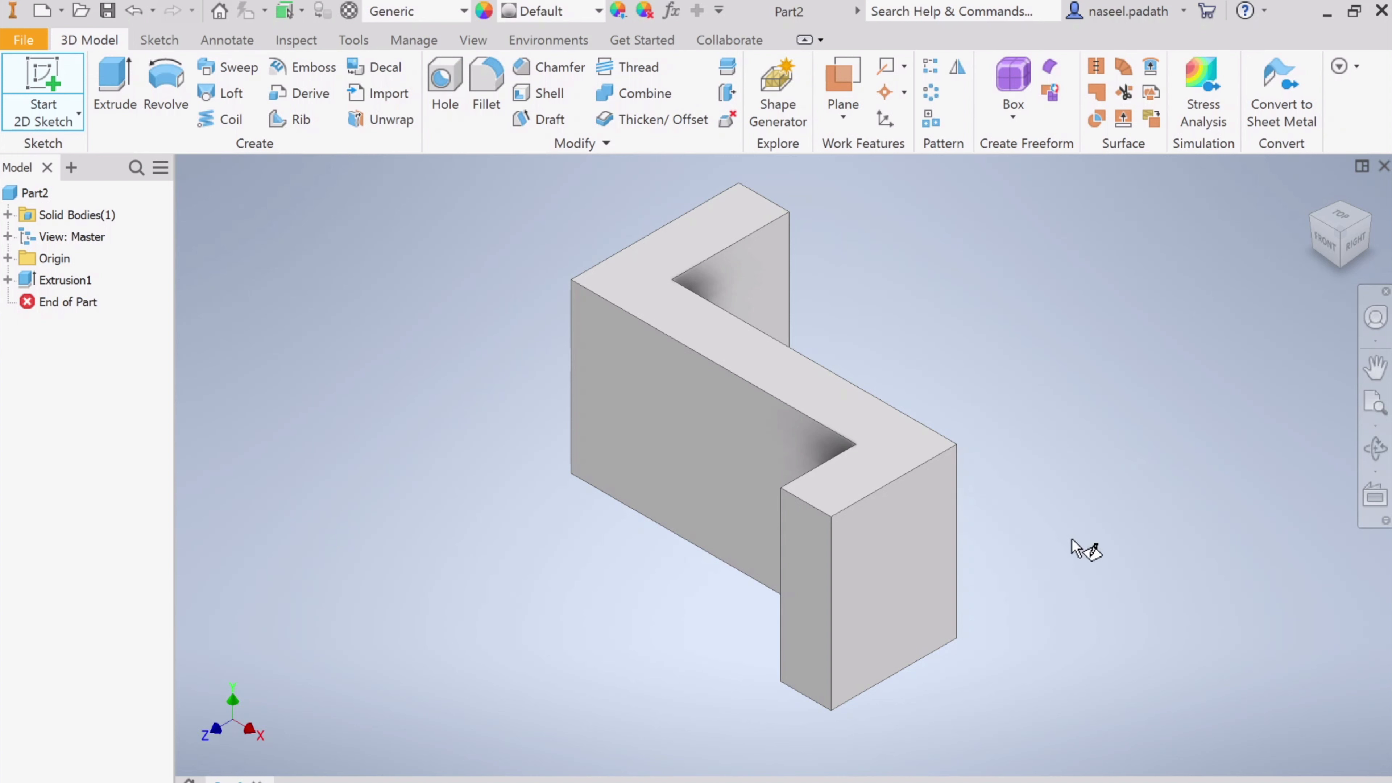
click(910, 563)
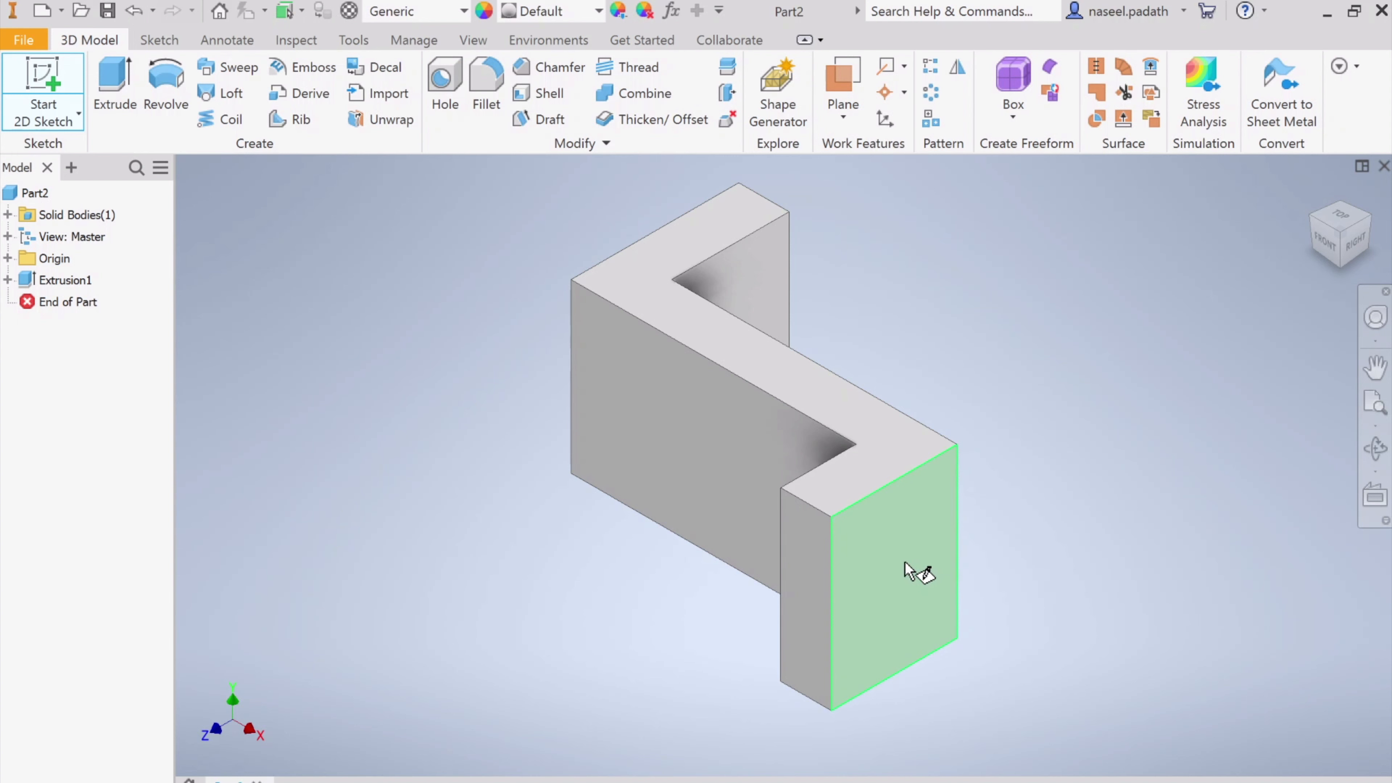
click(907, 566)
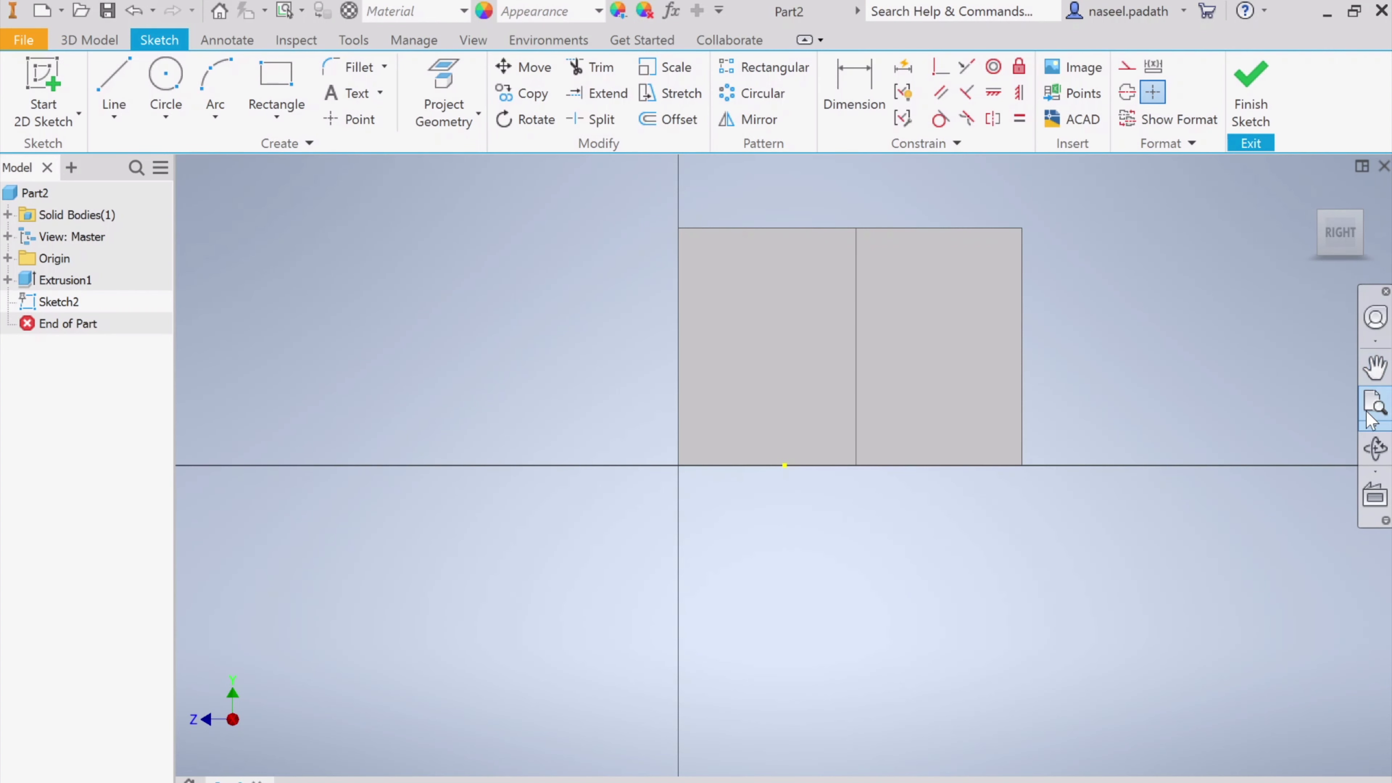
- Project the outline of the front leg's outer end face into the new sketch
click(1374, 428)
click(1317, 466)
click(1377, 408)
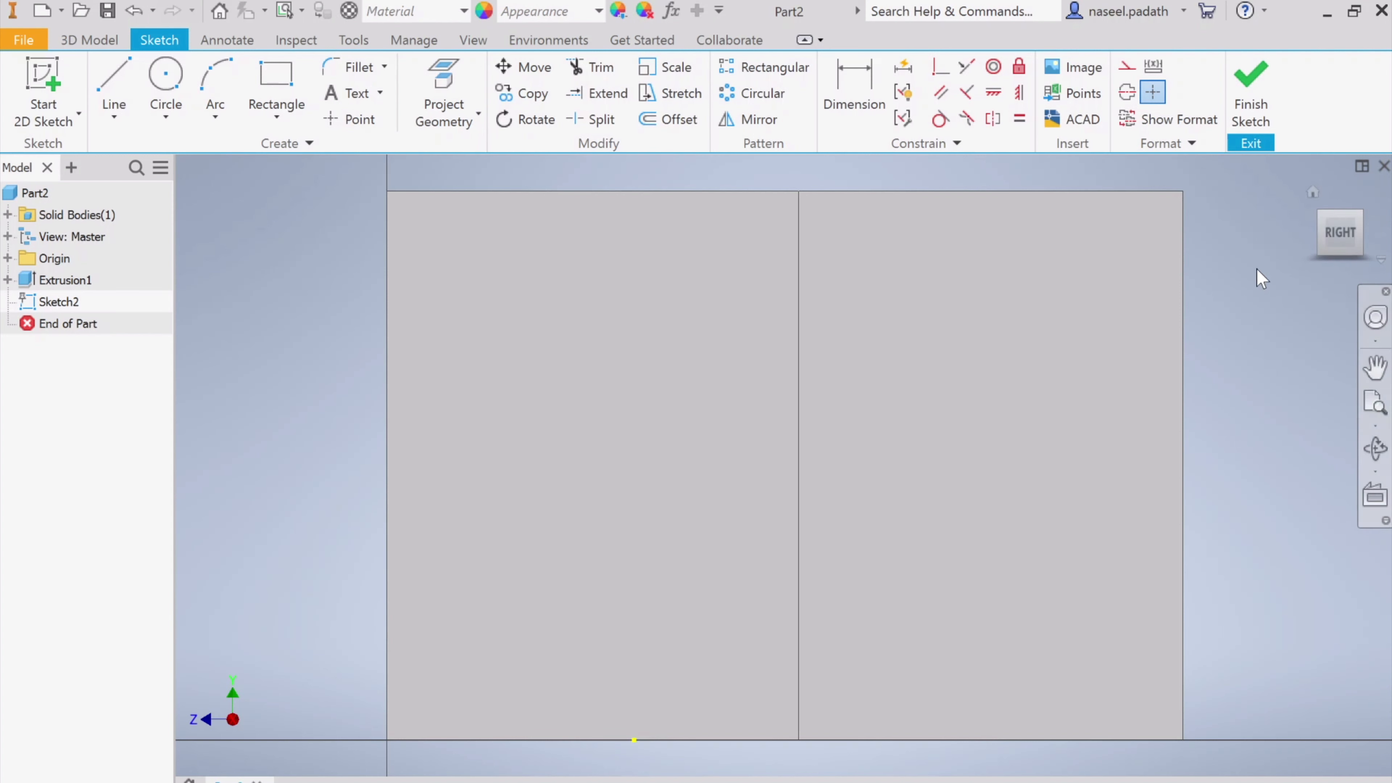
click(615, 192)
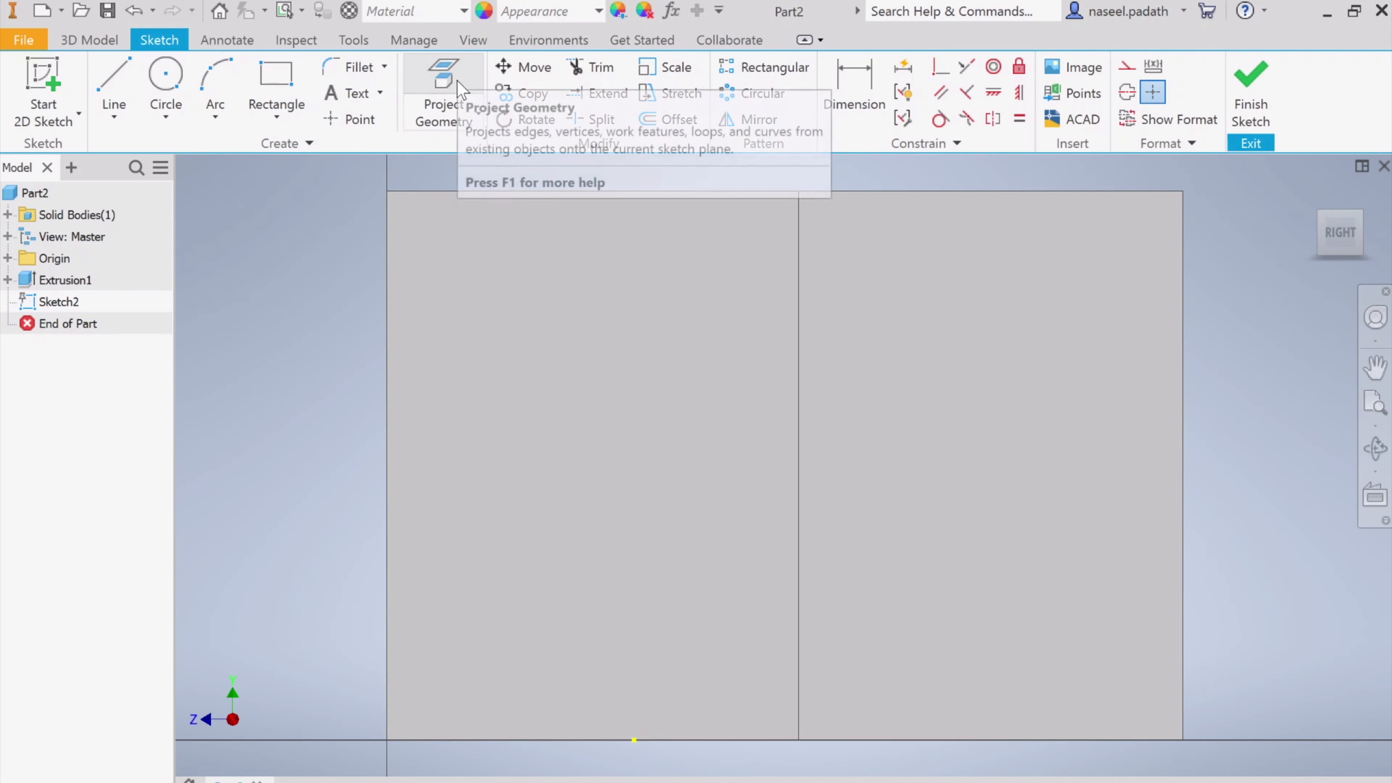
click(444, 92)
click(515, 485)
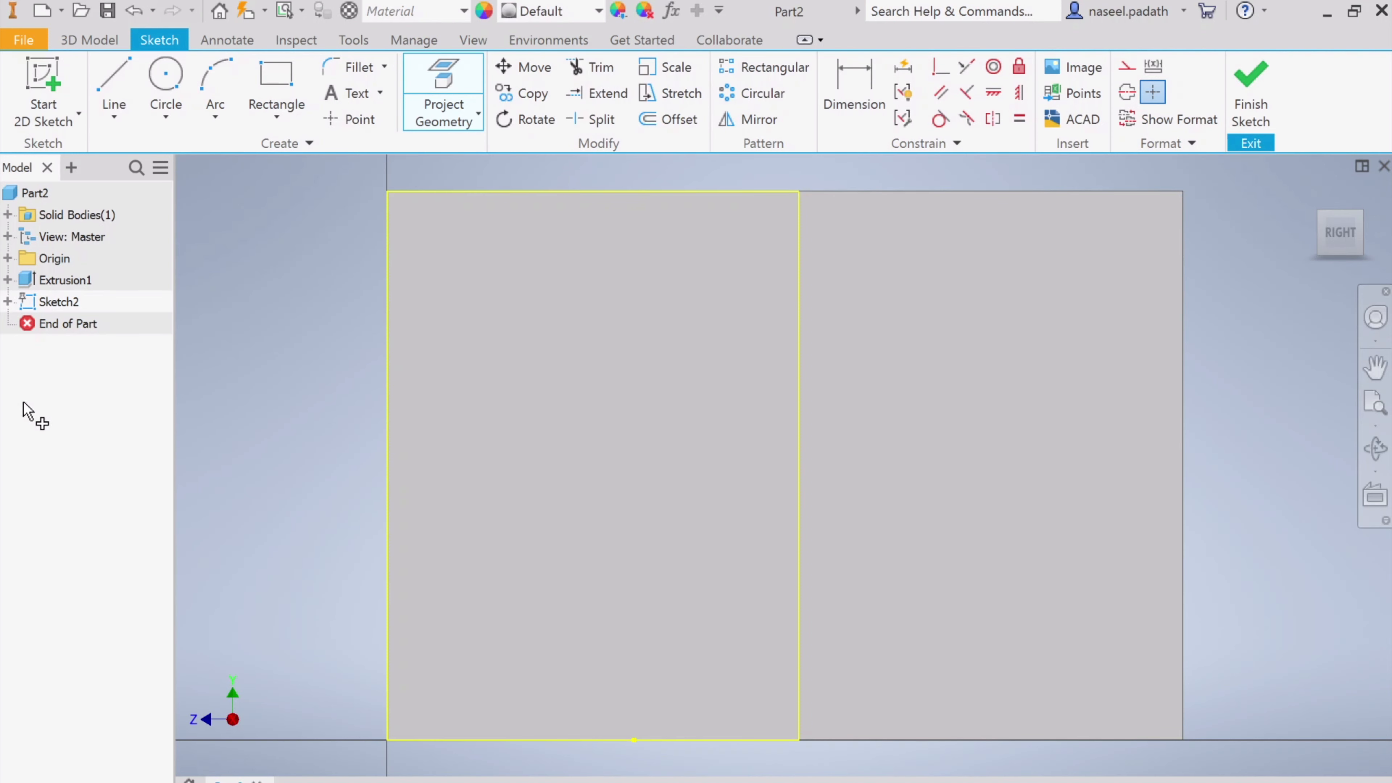
- Leave the sketch to inspect the projected outline on the solid's end face, and reopen the sketch for editing
click(1250, 90)
middle_drag(1047, 570, 1049, 530)
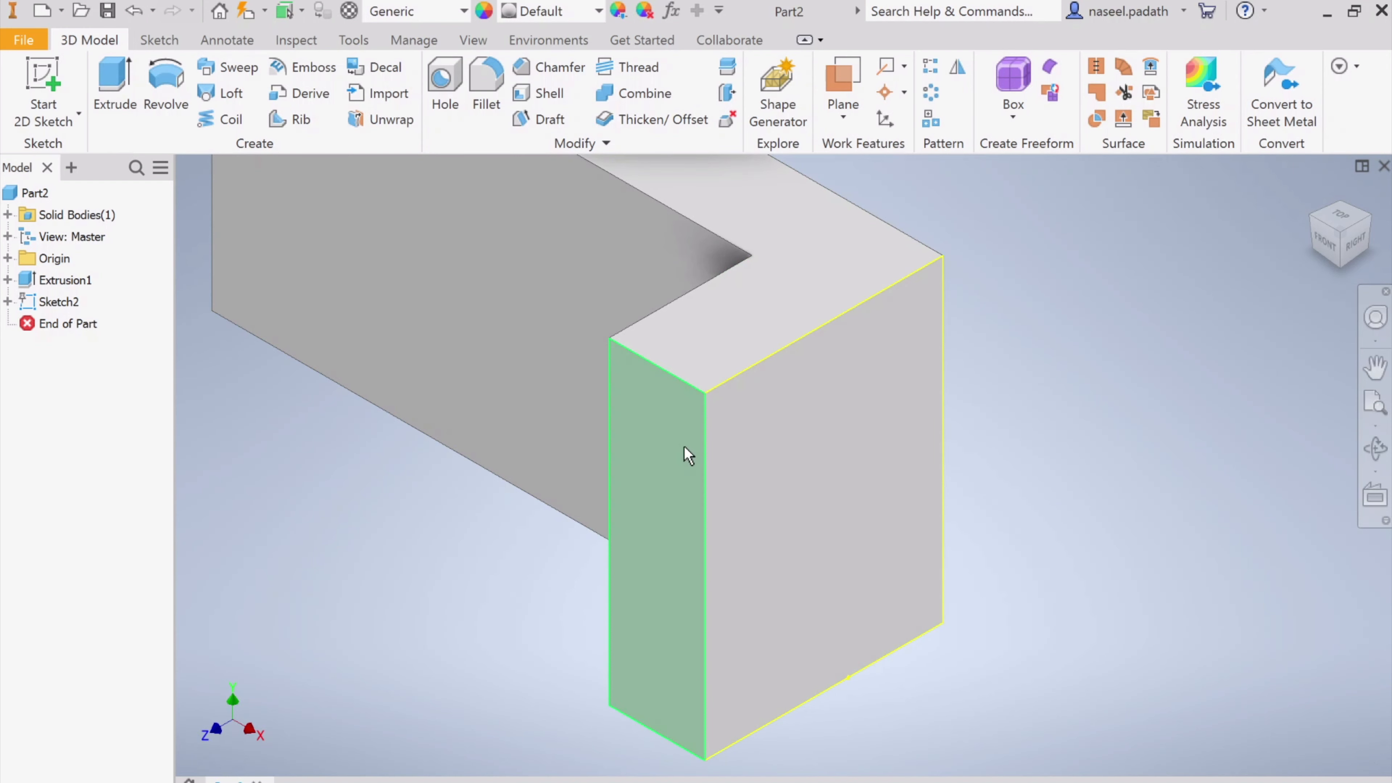
click(937, 526)
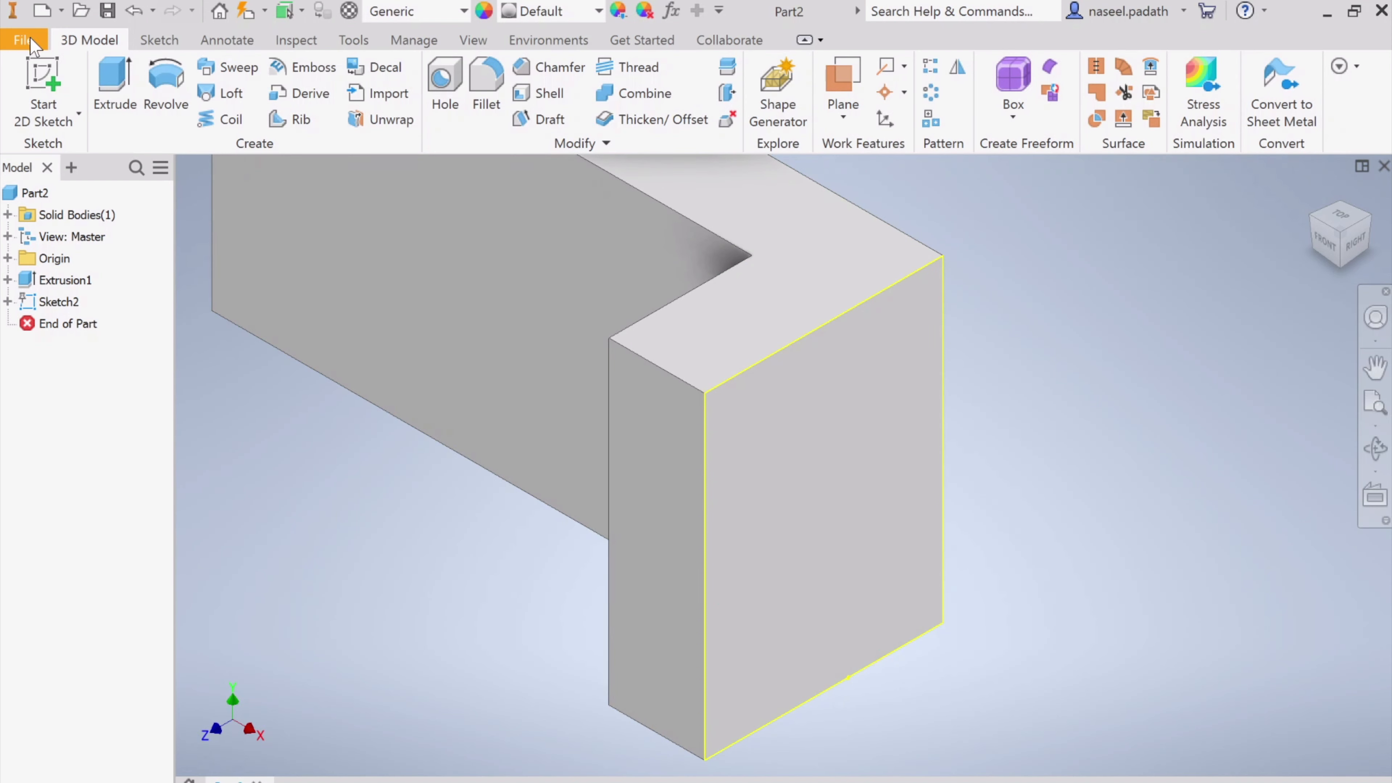
double_click(63, 301)
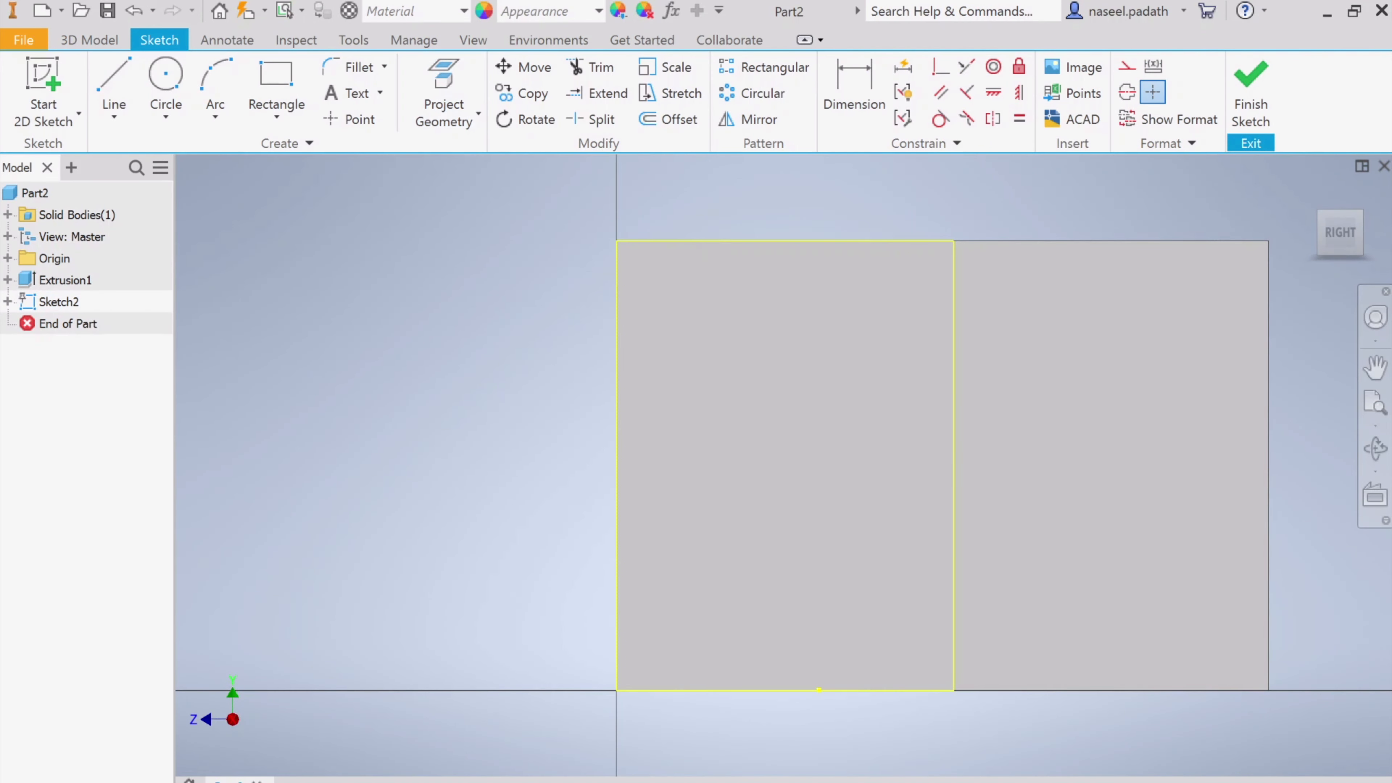
- Draw a line along the end face's top edge to its front corner, and continue it 25 mm down the front vertical edge
click(679, 780)
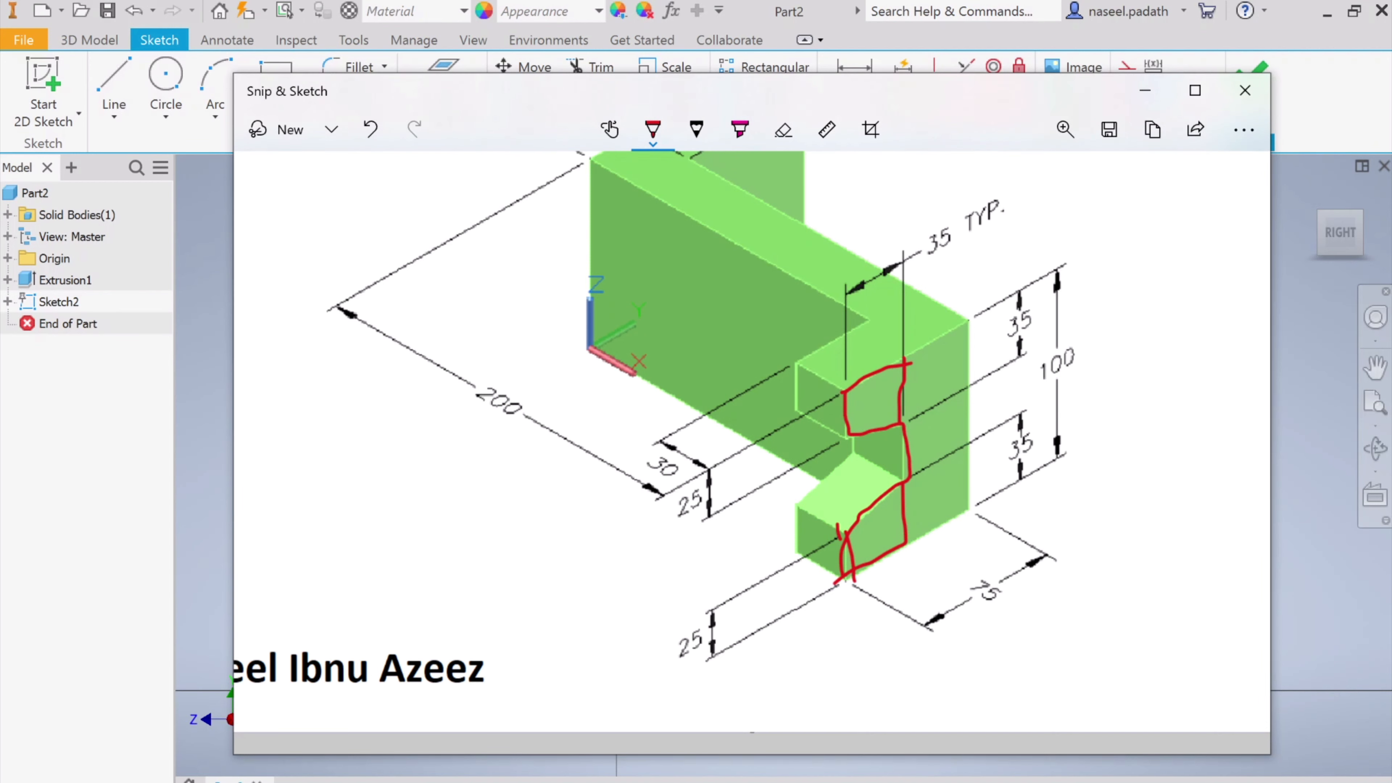
click(679, 781)
click(107, 86)
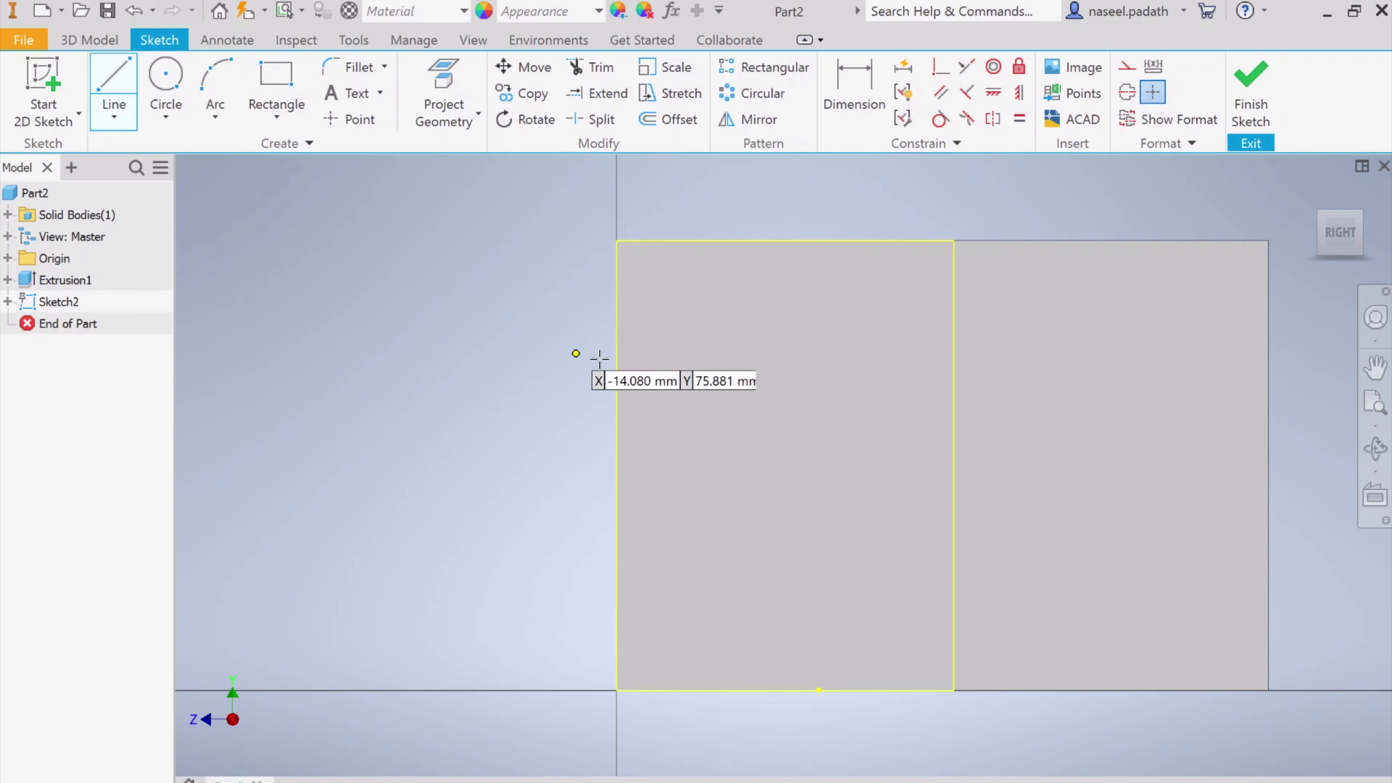
click(819, 239)
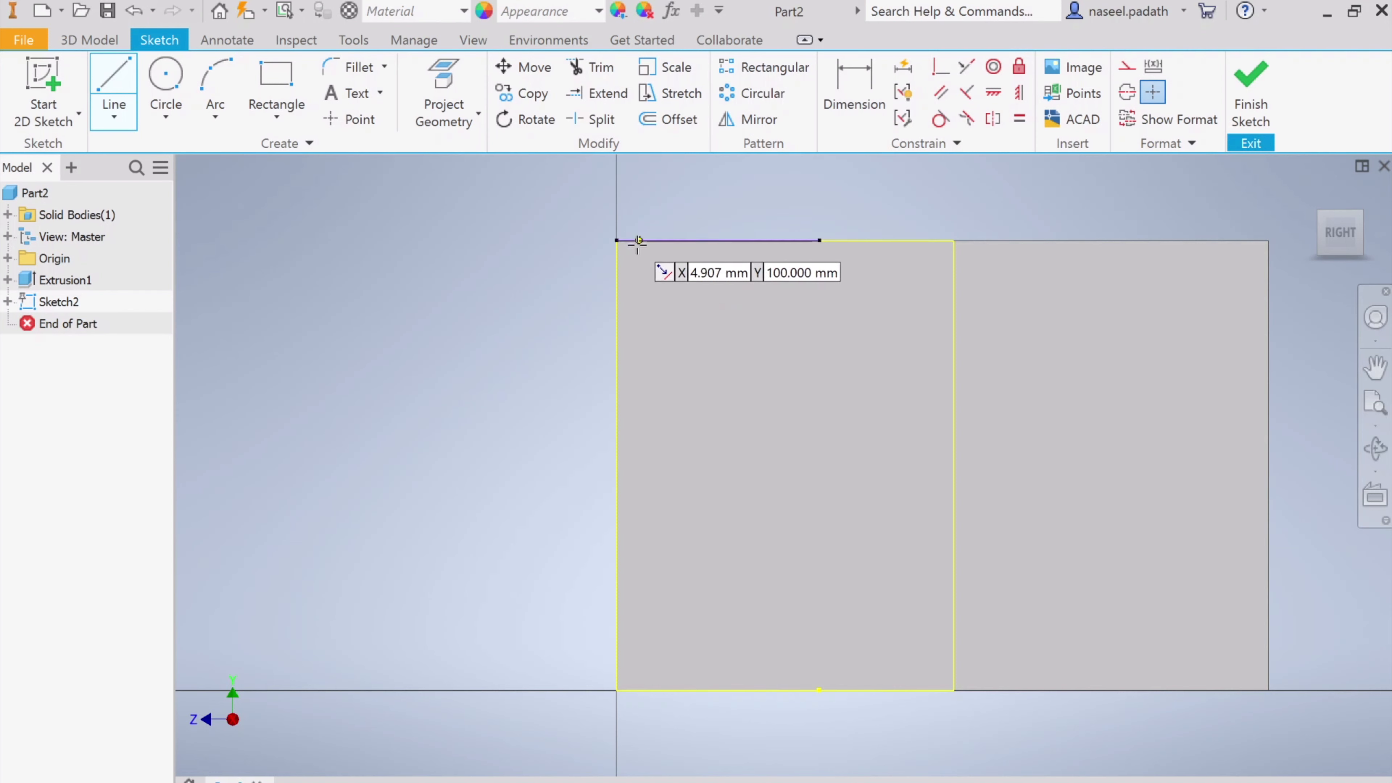
click(616, 239)
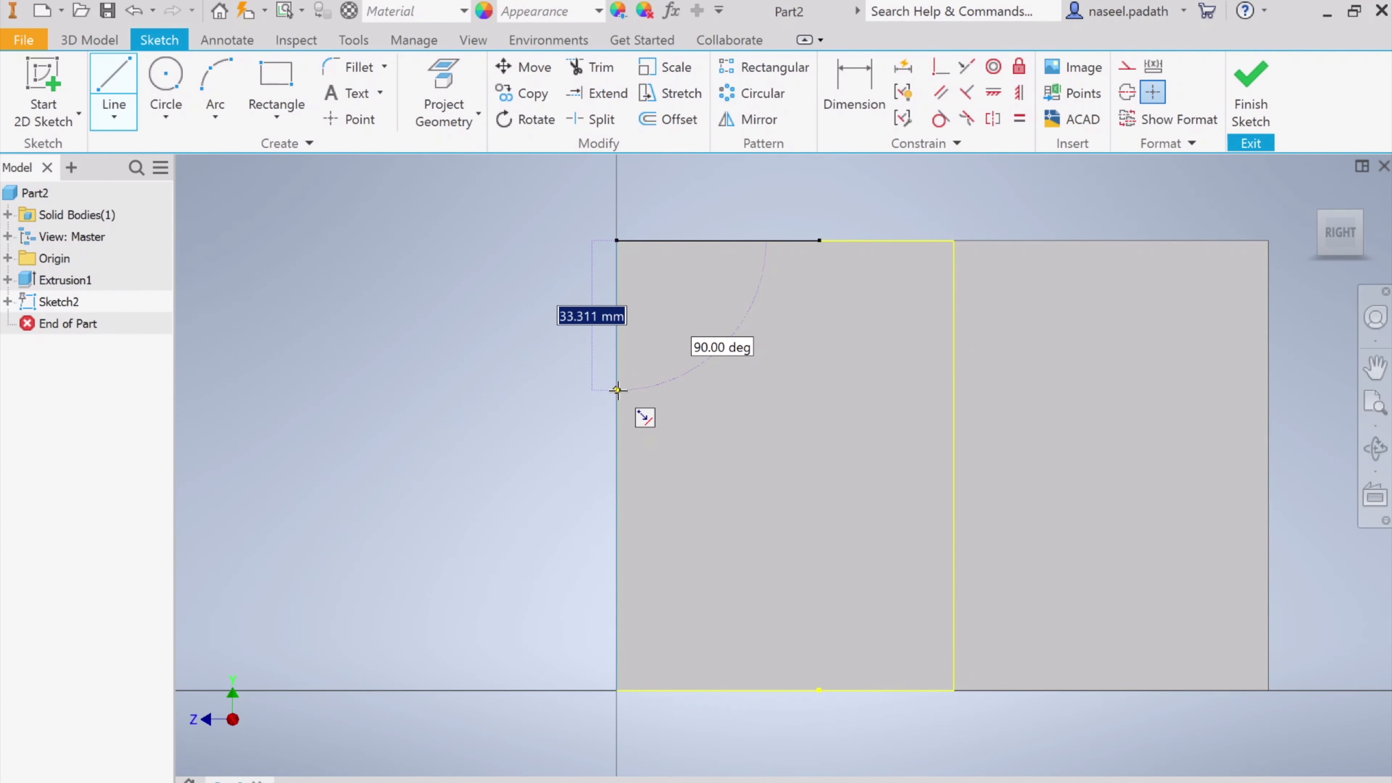
text(25)
key(Return)
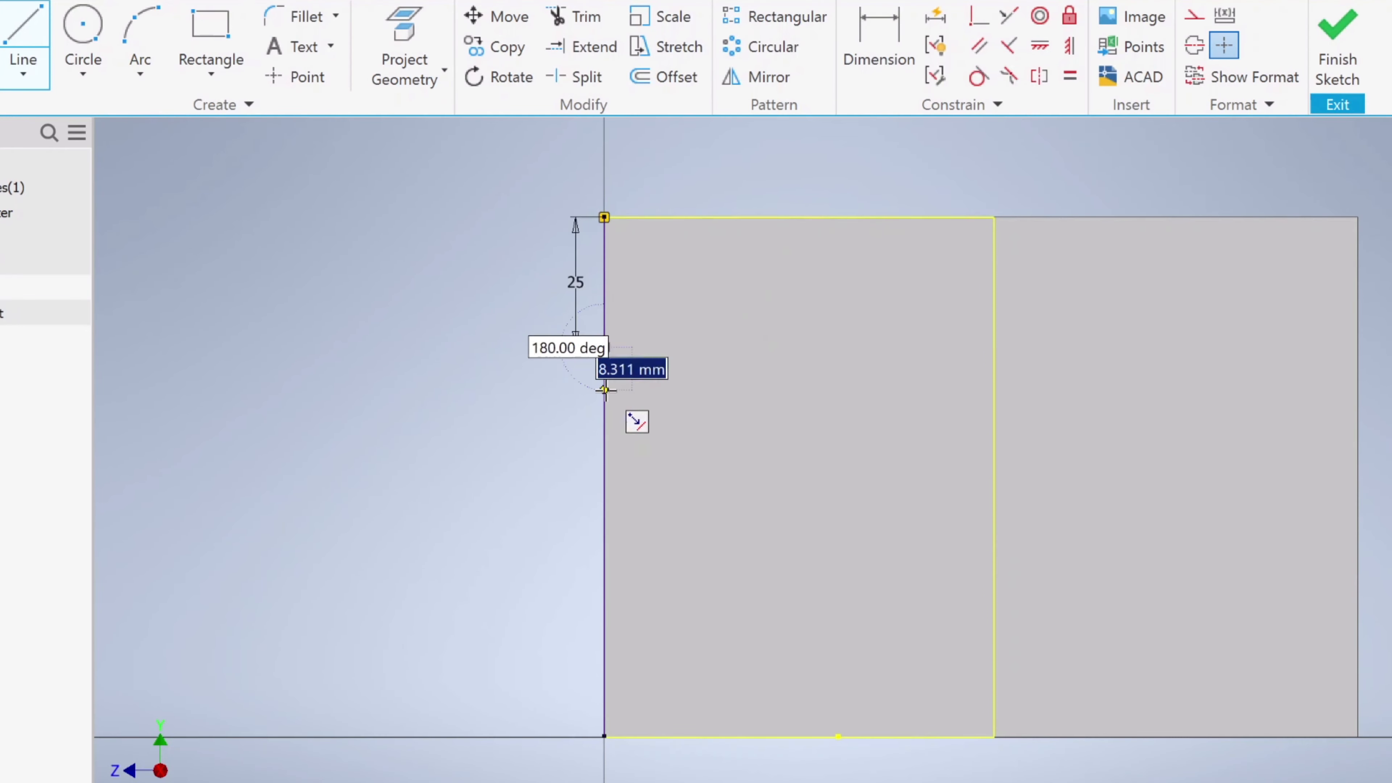
- Draw a 25 mm line up the front vertical edge from the end face's bottom front corner
key(Escape)
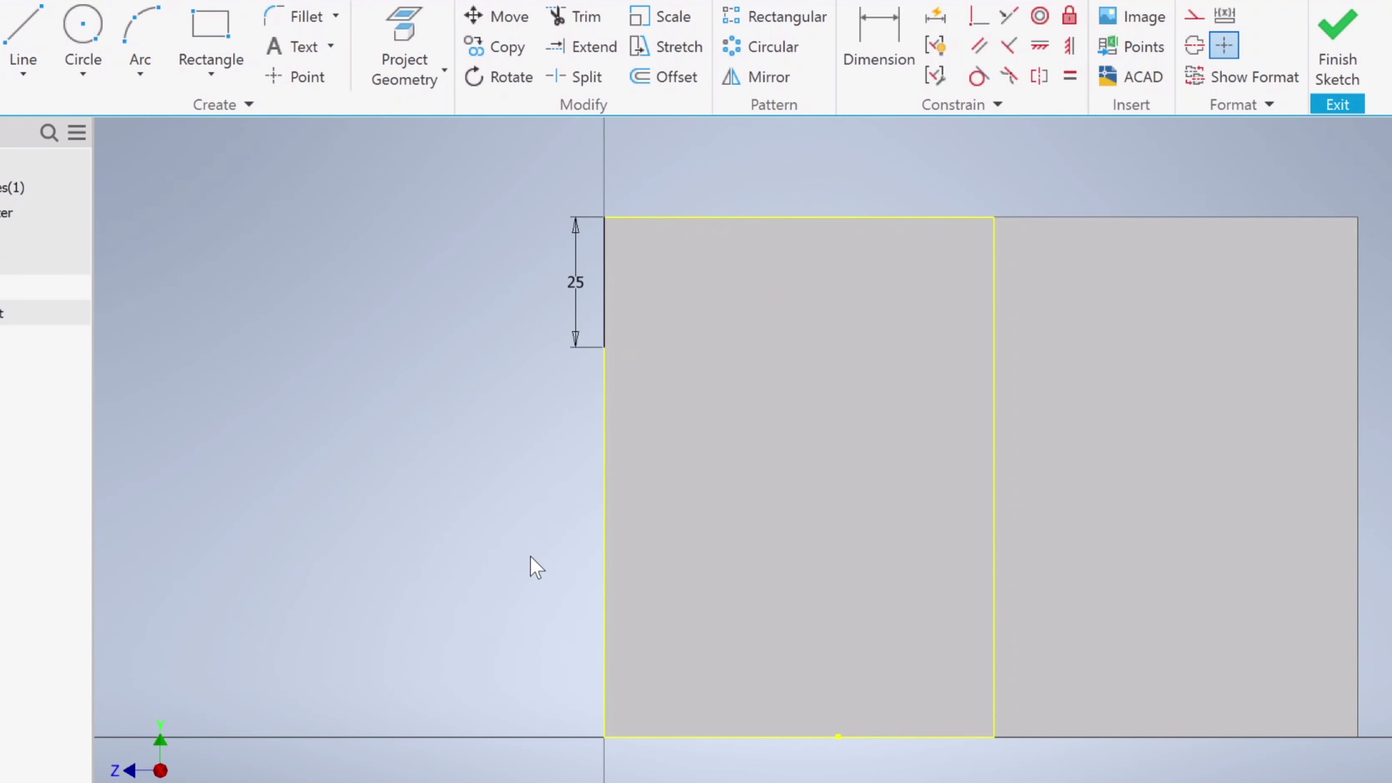
key(l)
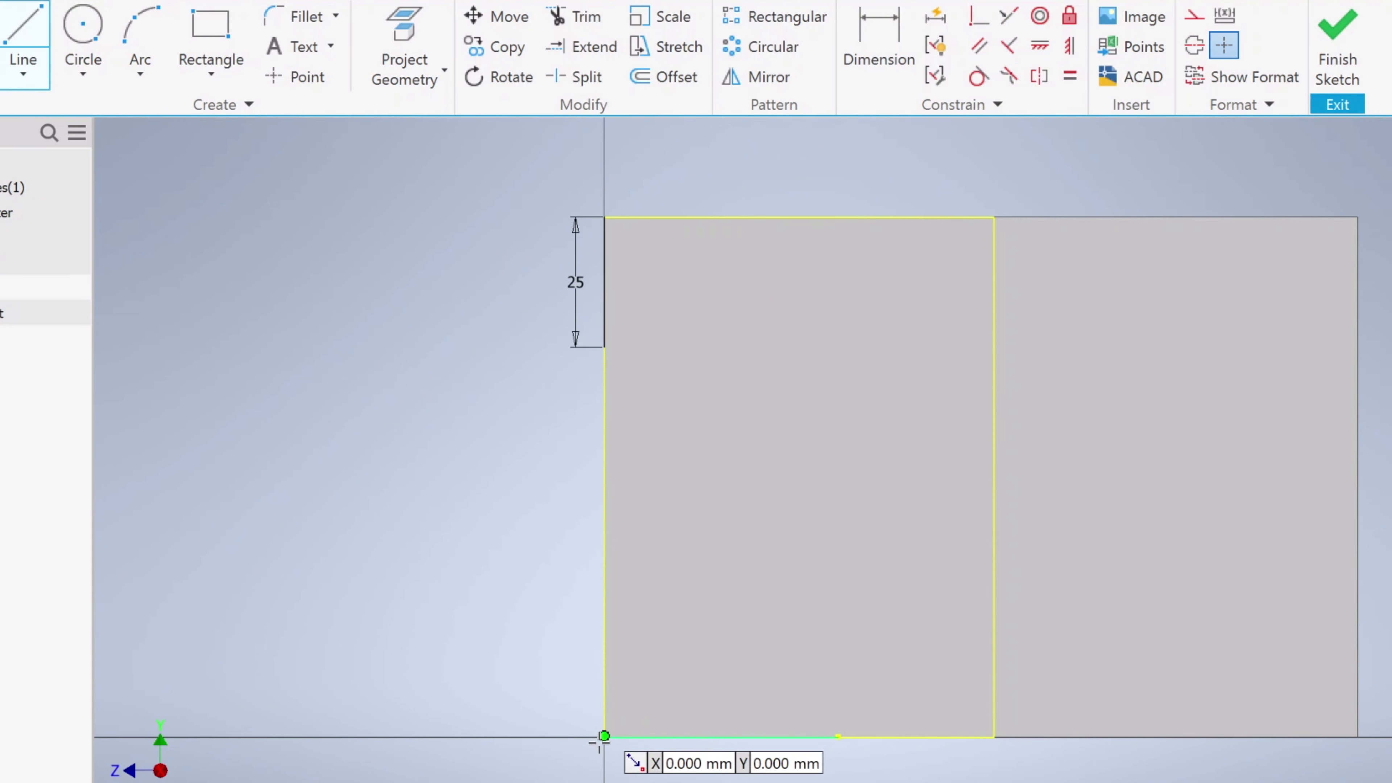
click(605, 736)
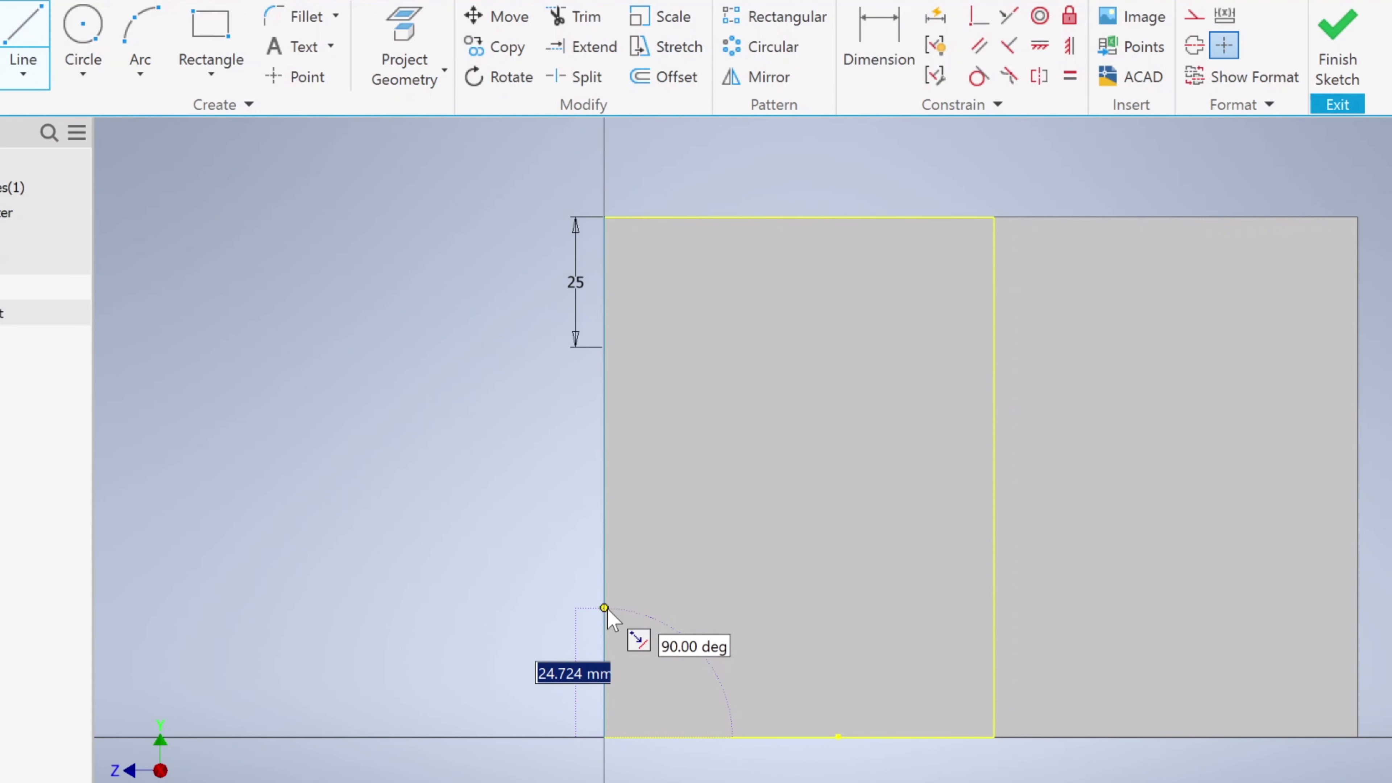
text(25)
key(Return)
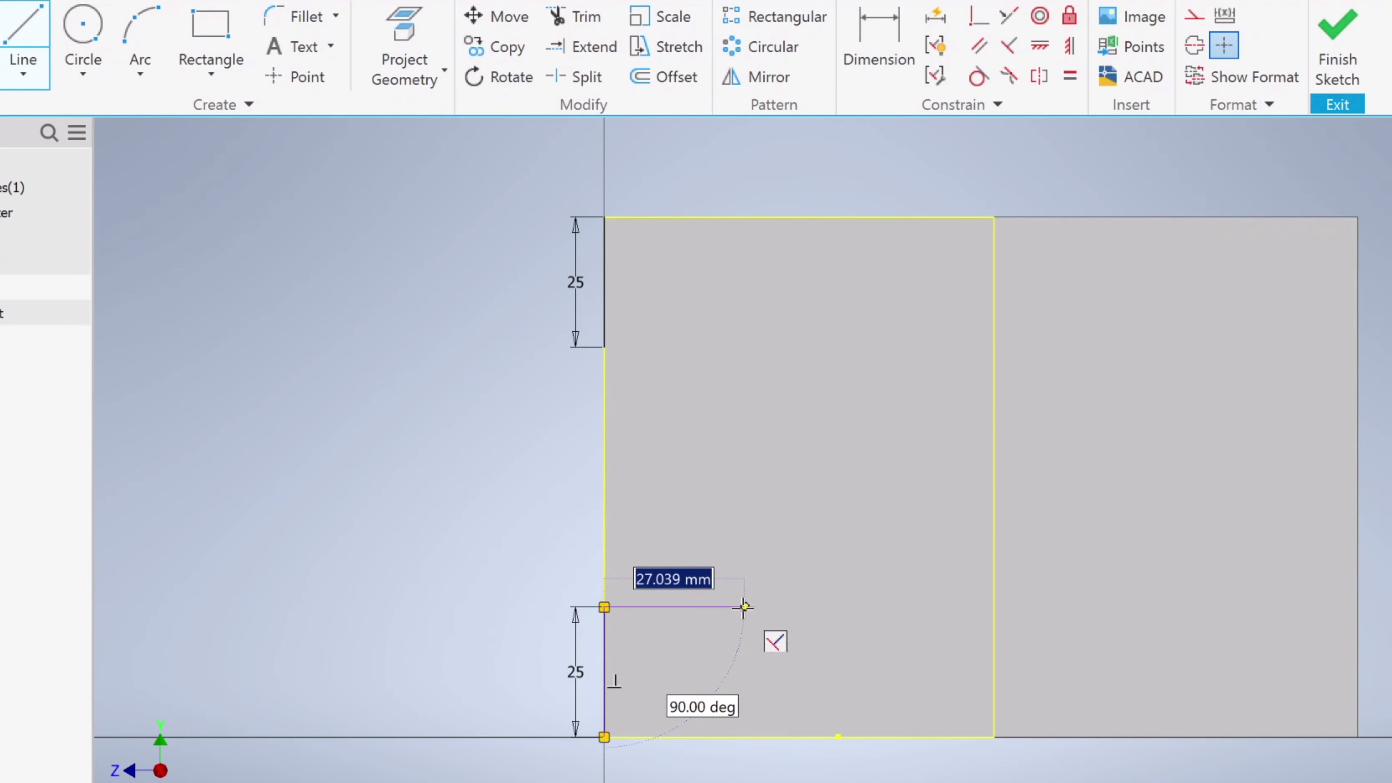
key(Escape)
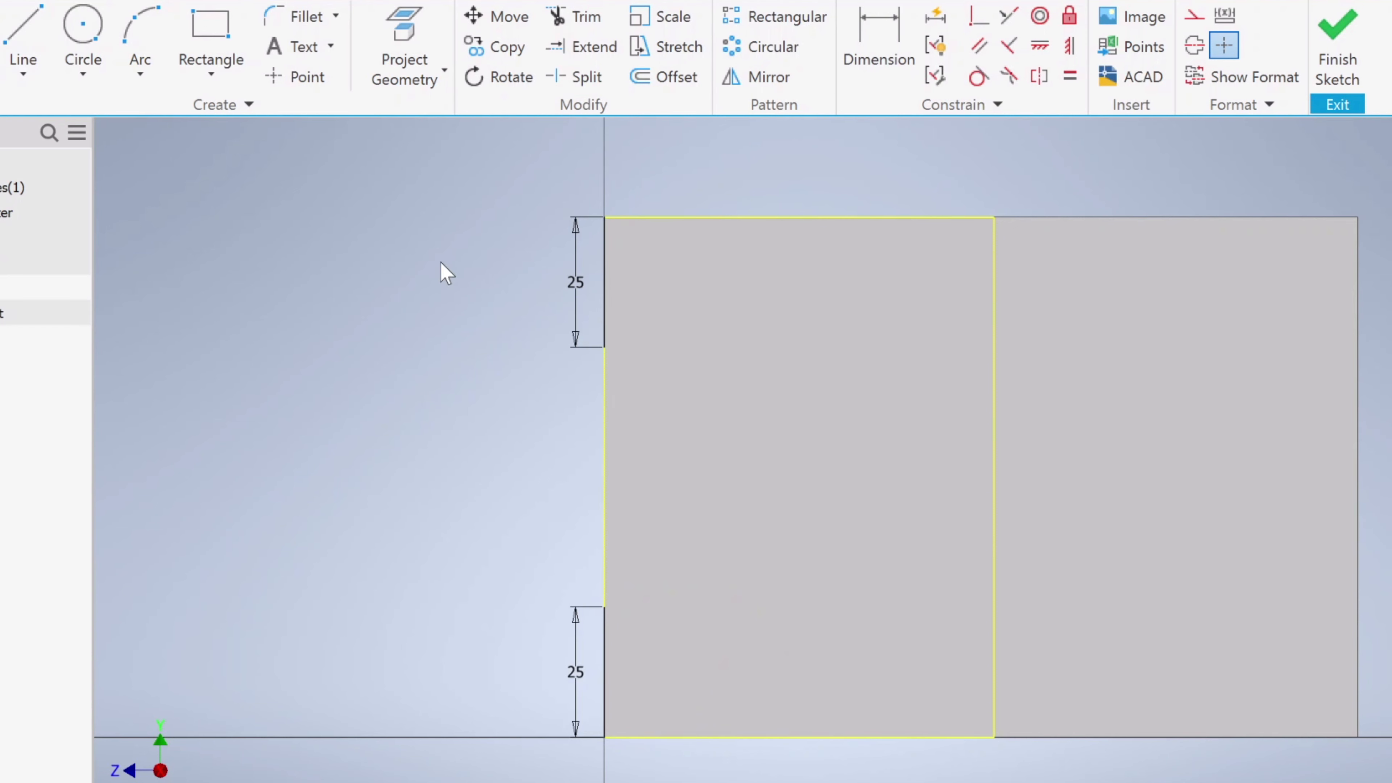
- Draw a 35 mm line along the end face's top edge, starting at its front corner
key(l)
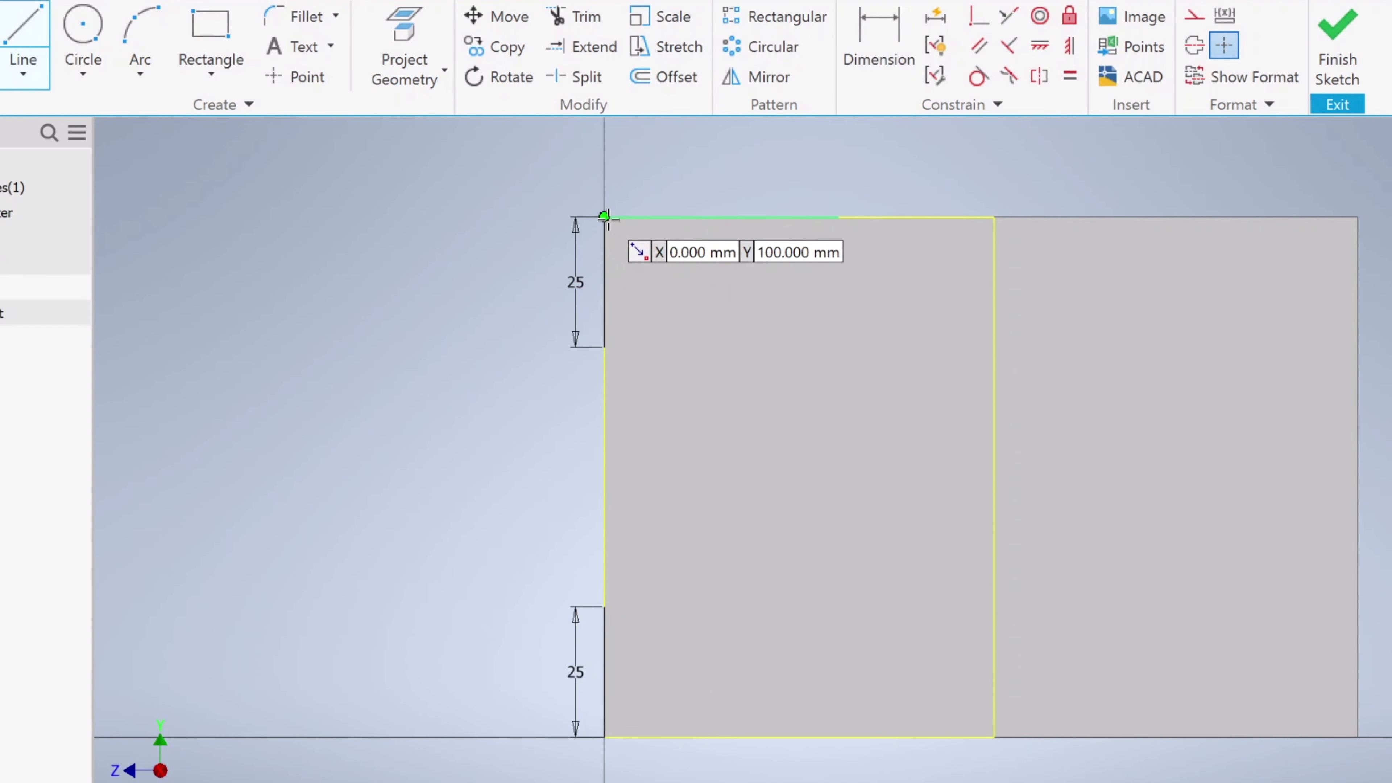
click(605, 216)
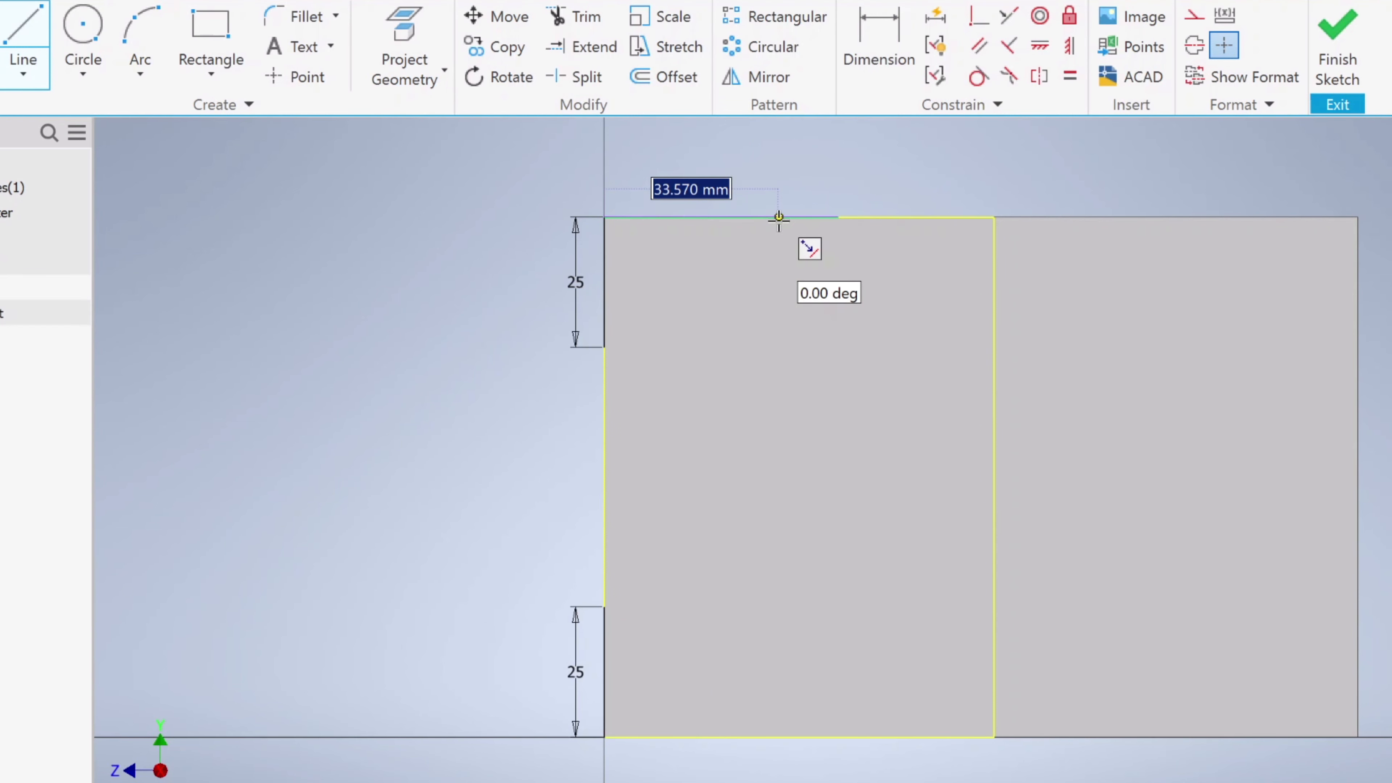
text(35)
key(Return)
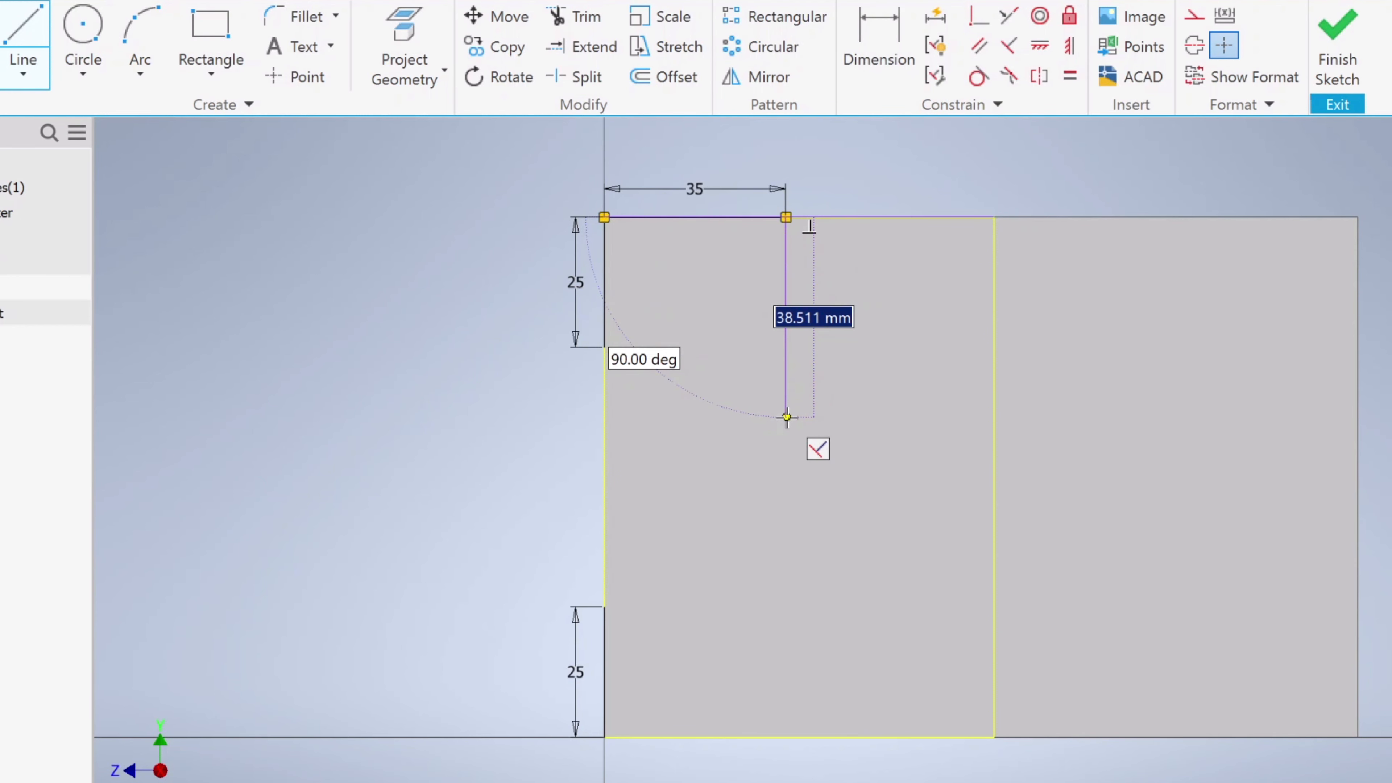
- Continue the line 35 mm straight down and slant it back to the lower end of the upper 25 mm line
text(35)
key(Tab)
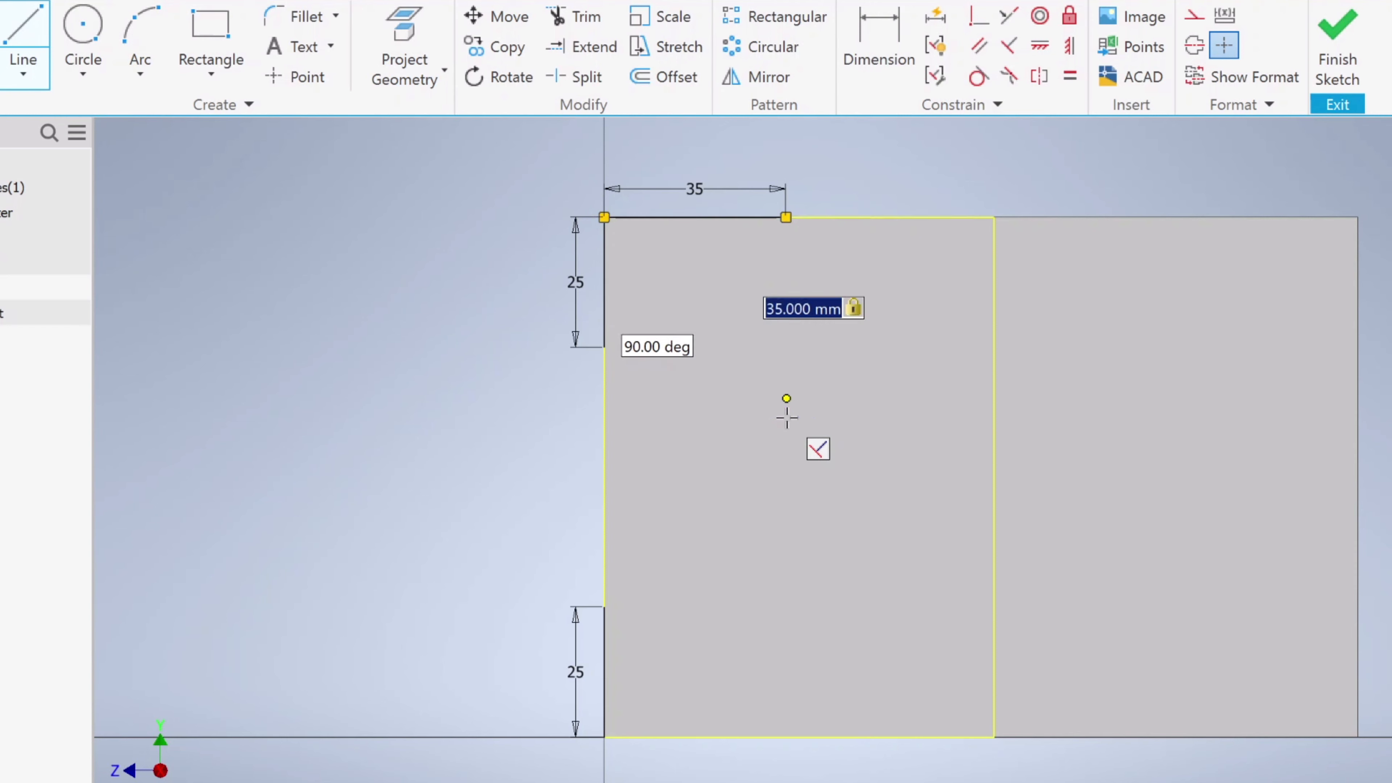
key(Return)
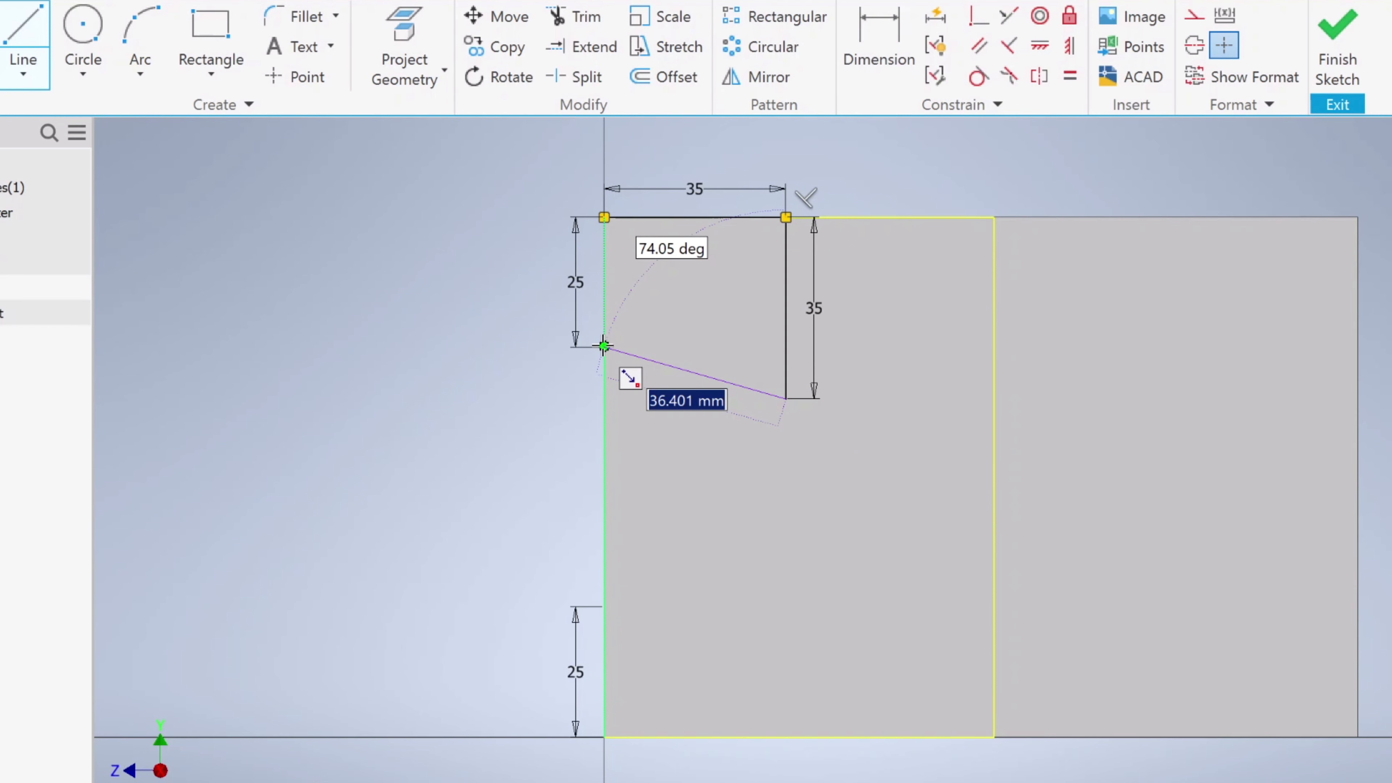
scroll(603, 345, up, 3)
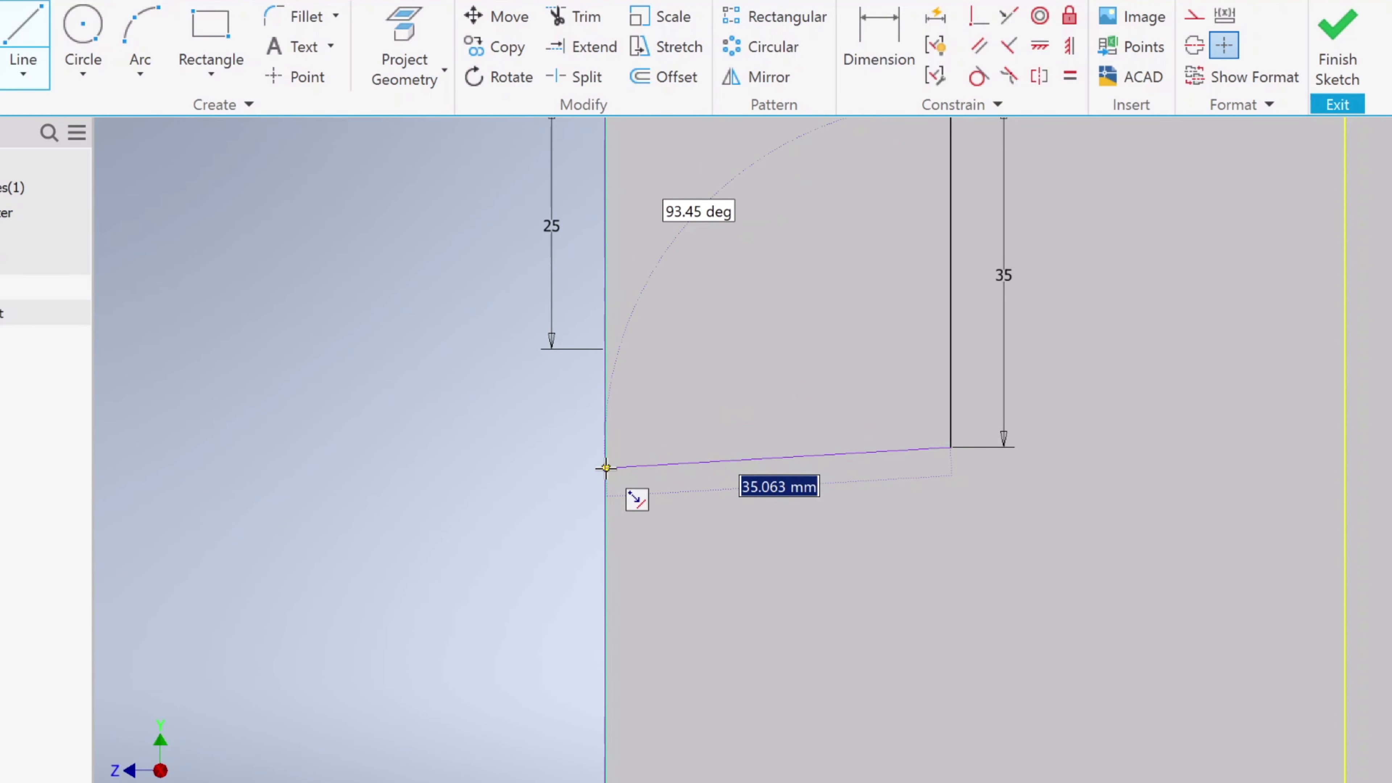
click(605, 349)
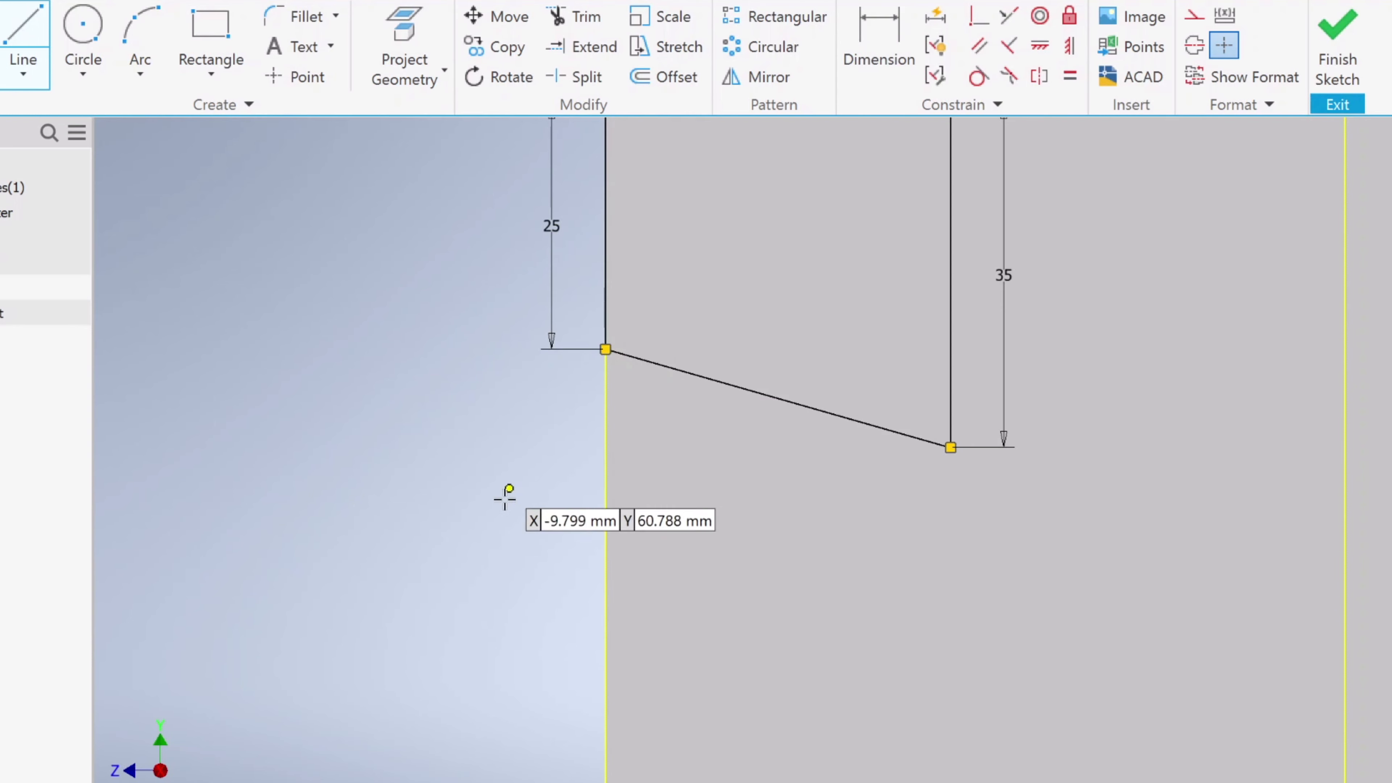
- Draw a 35 mm line along the end face's bottom edge, starting at its front corner
scroll(501, 503, up, 3)
middle_drag(660, 620, 627, 436)
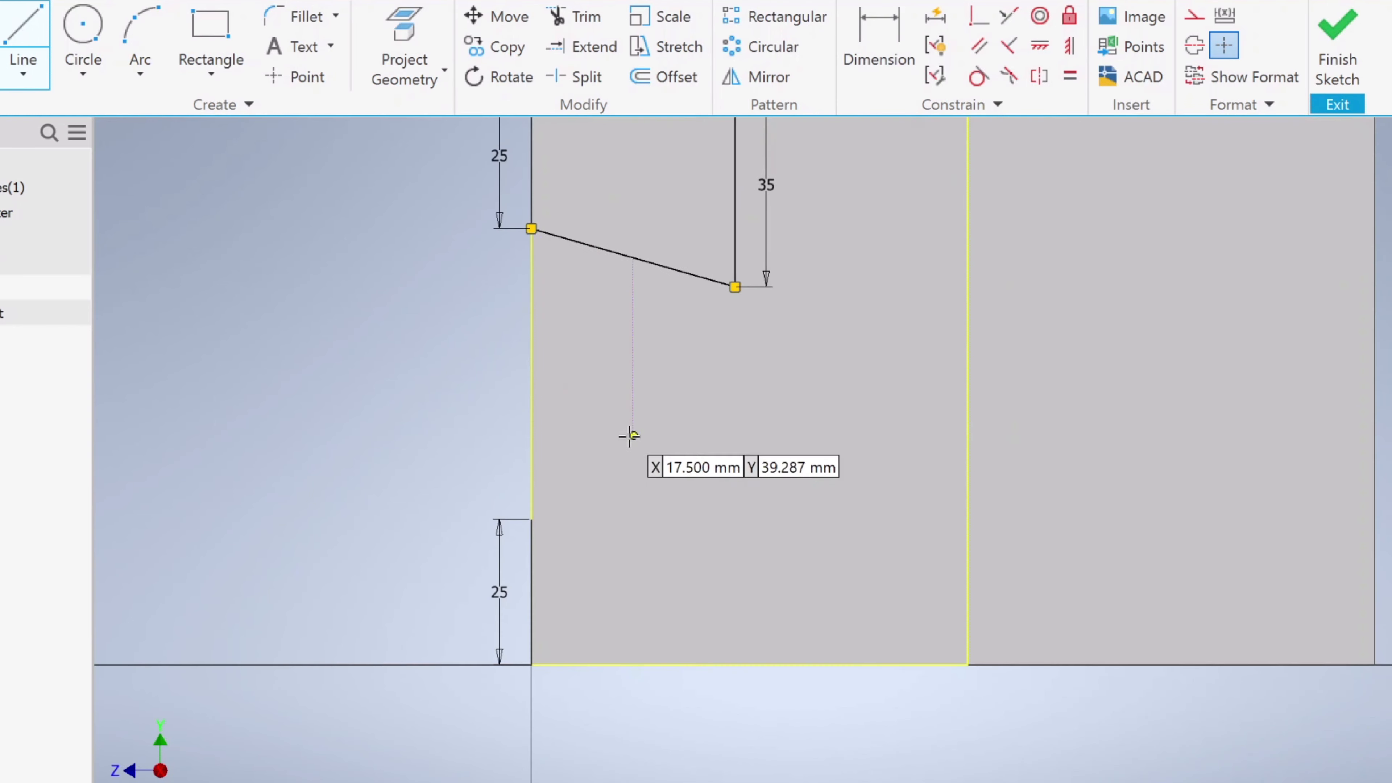
click(531, 664)
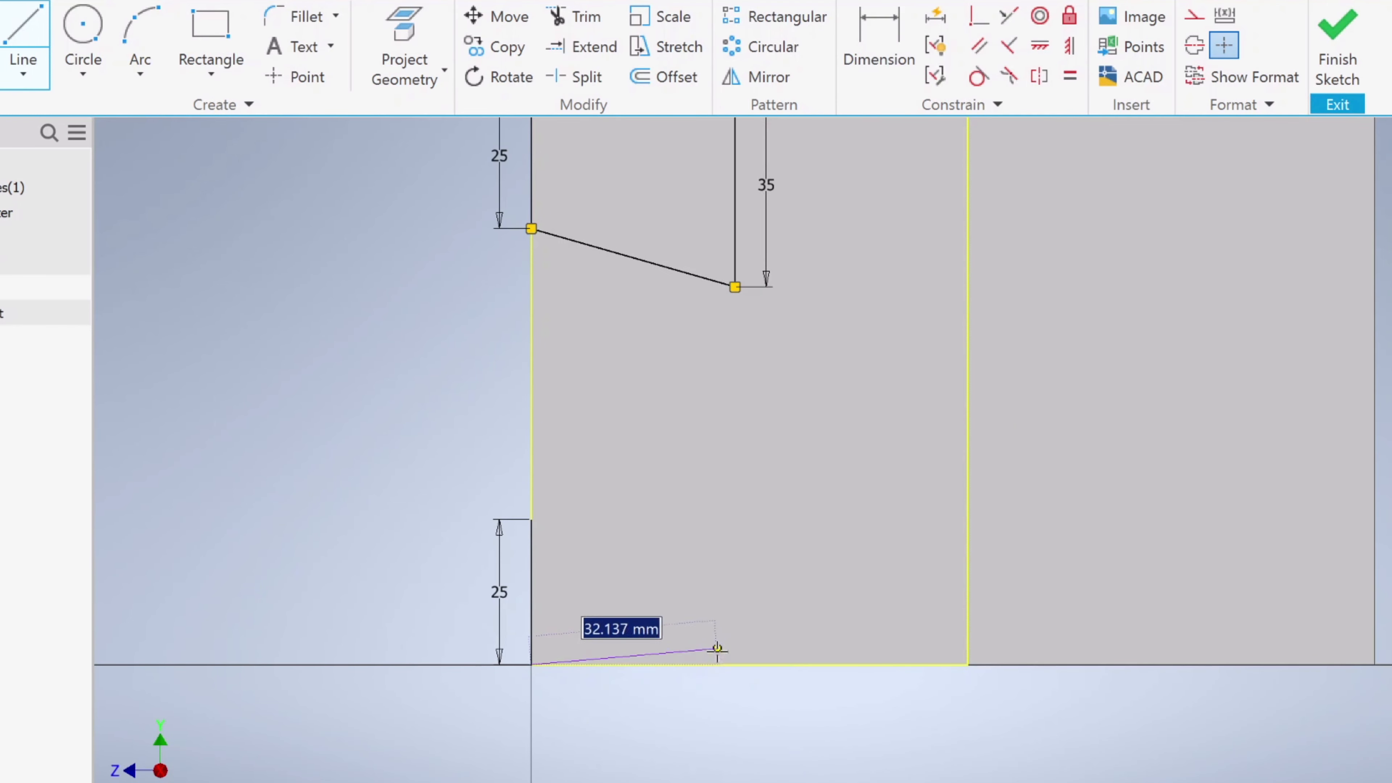
text(3)
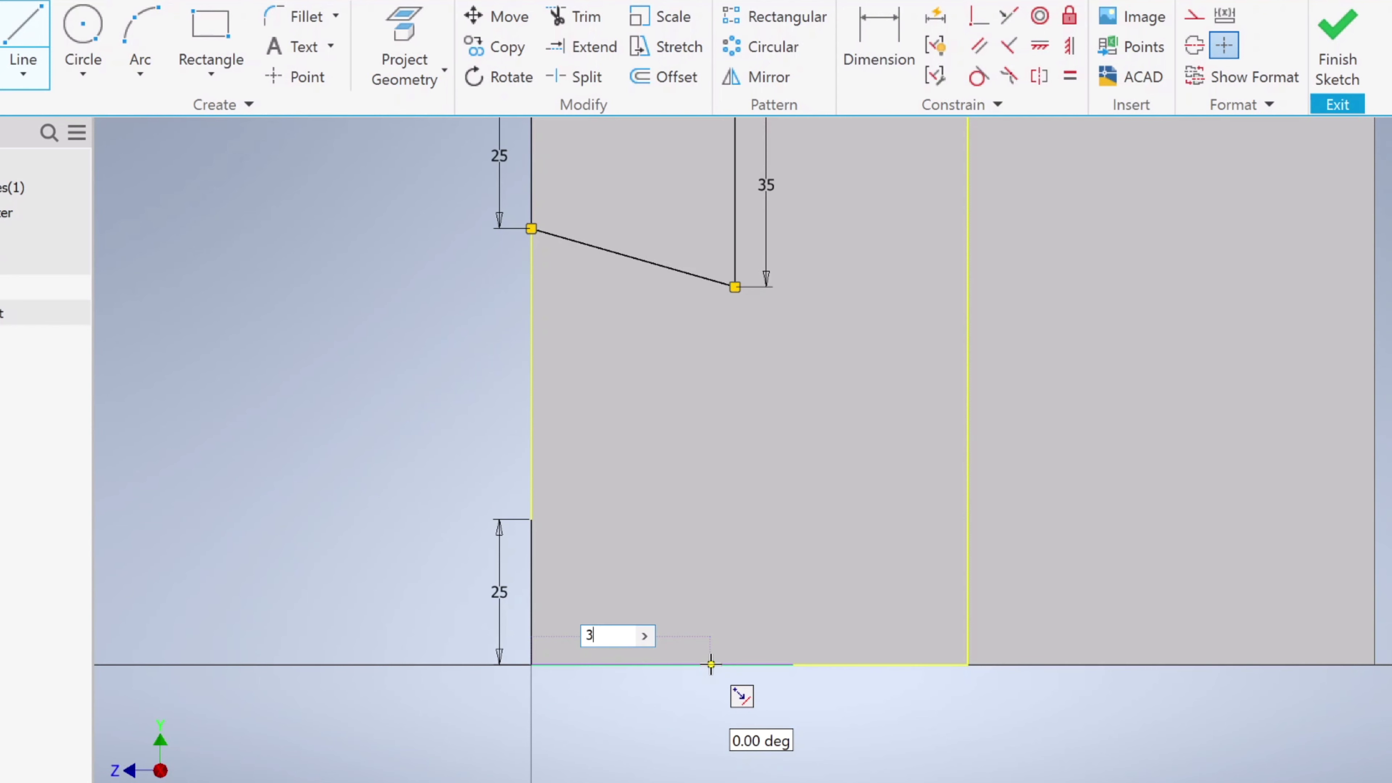
text(5)
key(Return)
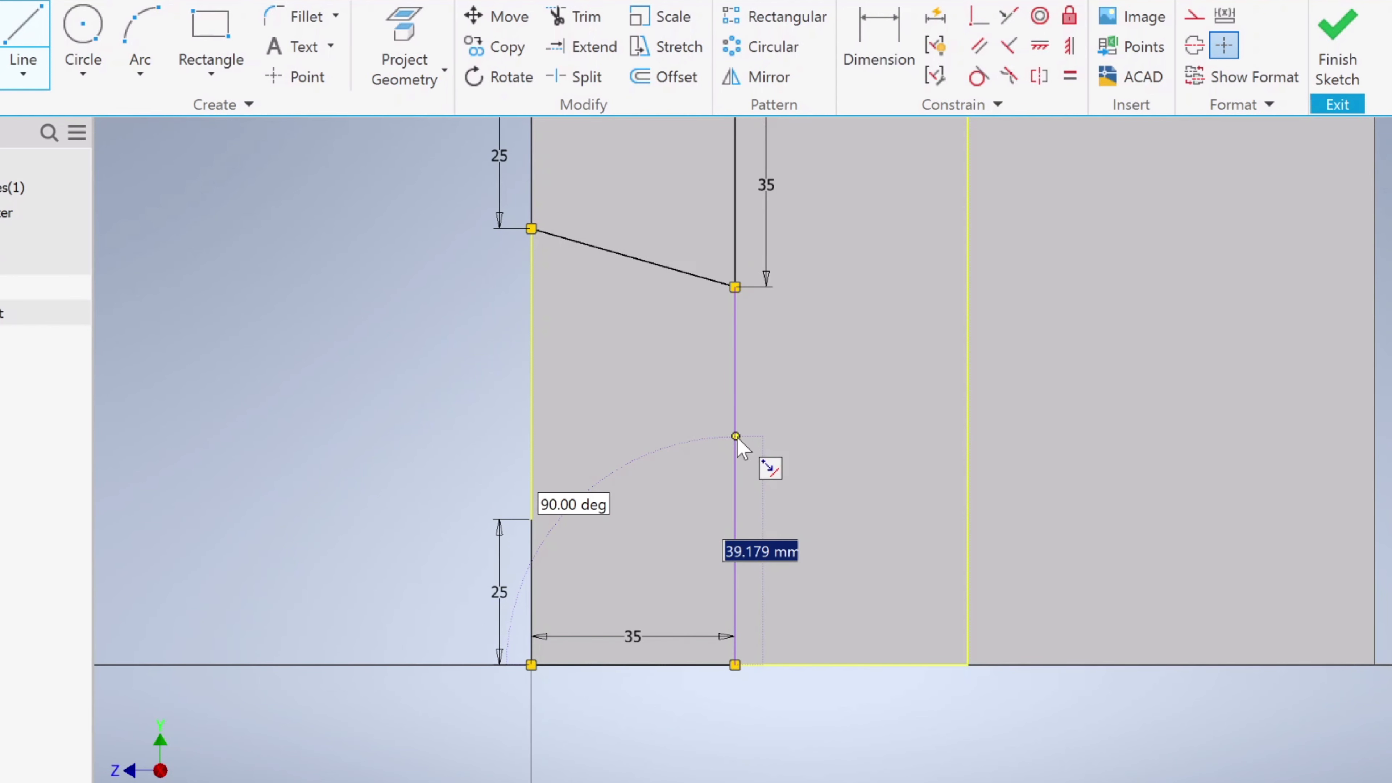
- Continue the line 35 mm straight up and slant it back to the top of the lower 25 mm line
text(35)
key(Return)
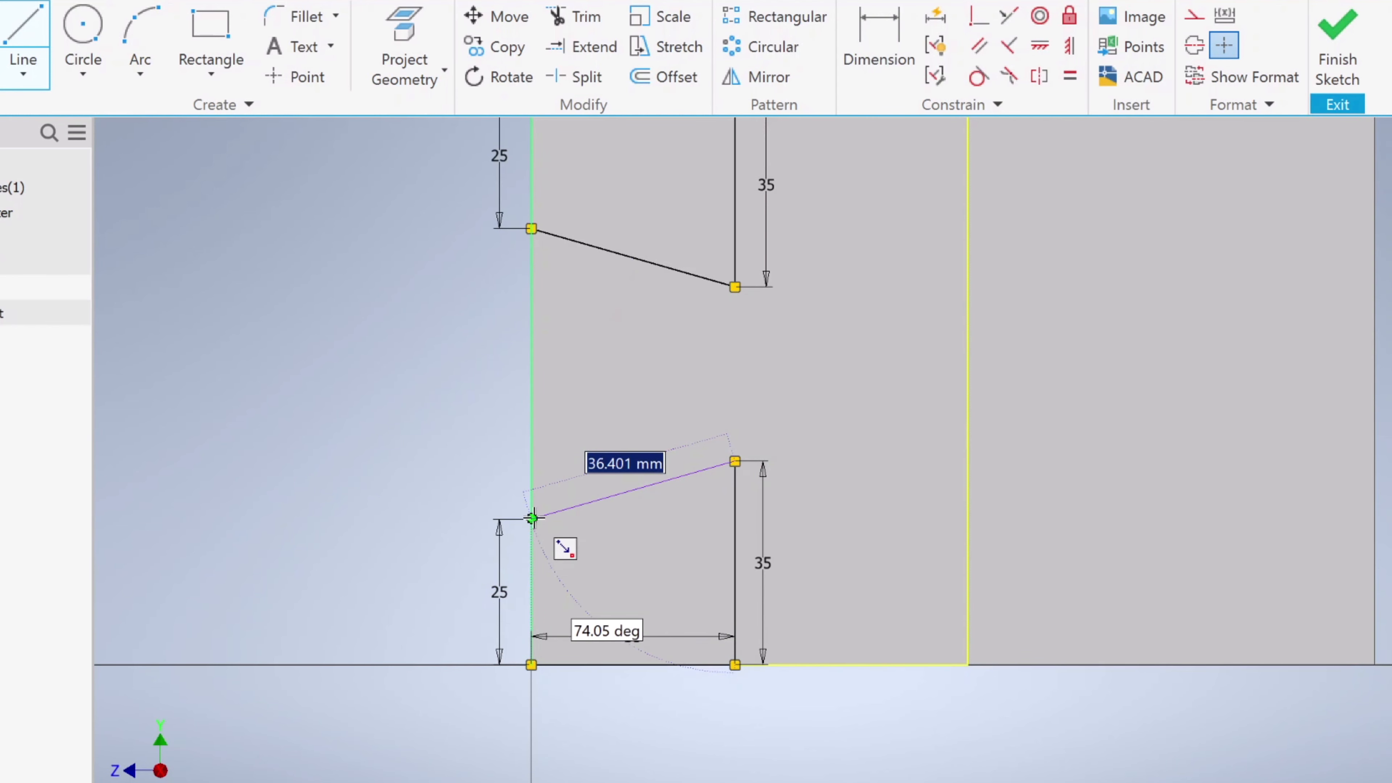
click(565, 542)
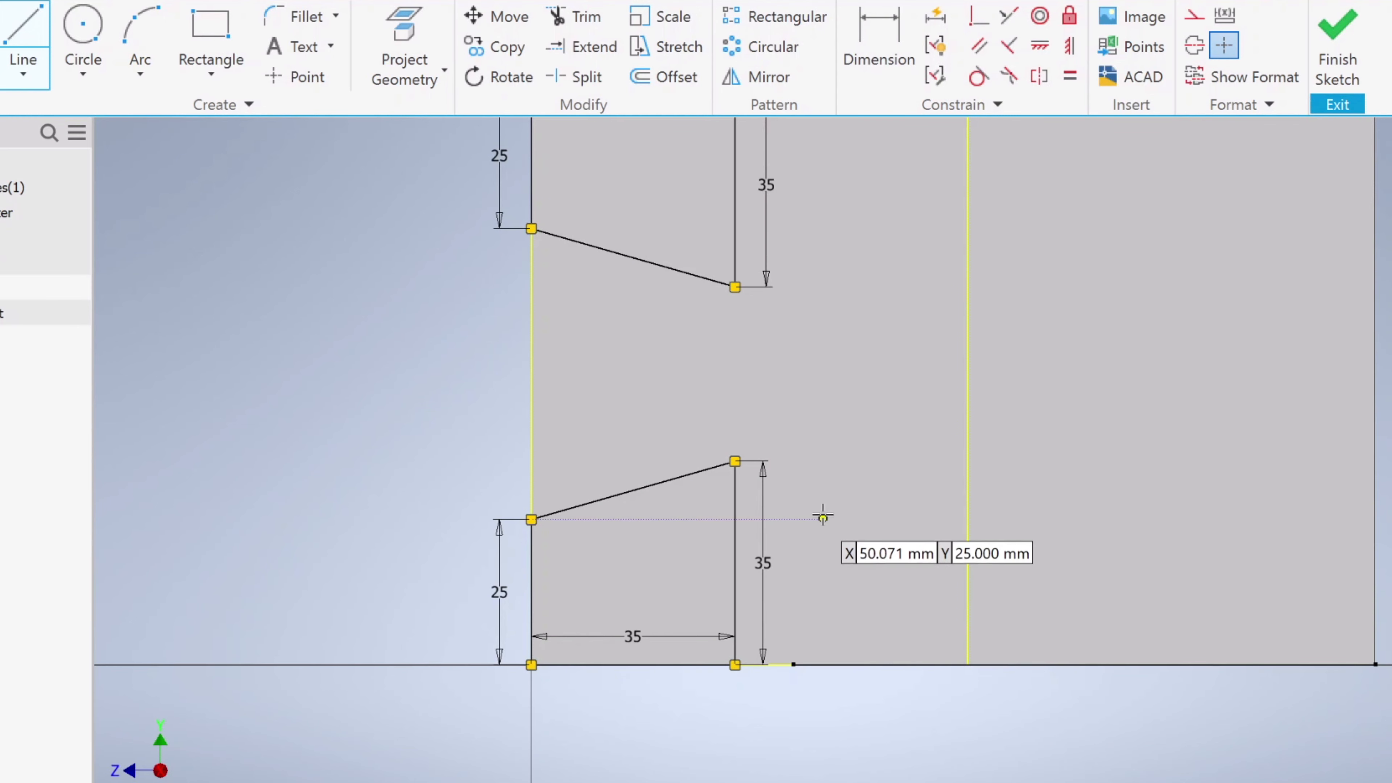
- Join the inner ends of the two slanted lines with a vertical line, and finish the sketch
scroll(822, 509, down, 3)
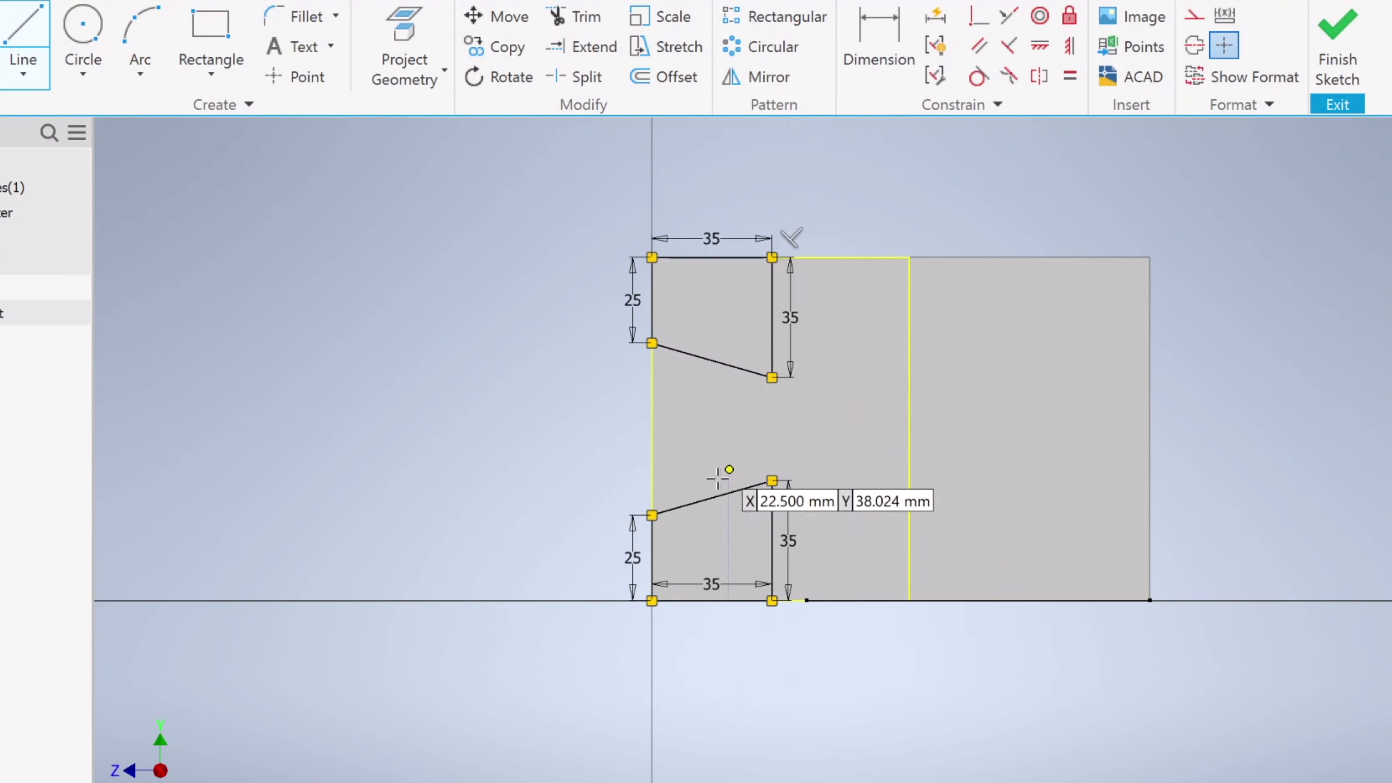
scroll(695, 420, up, 3)
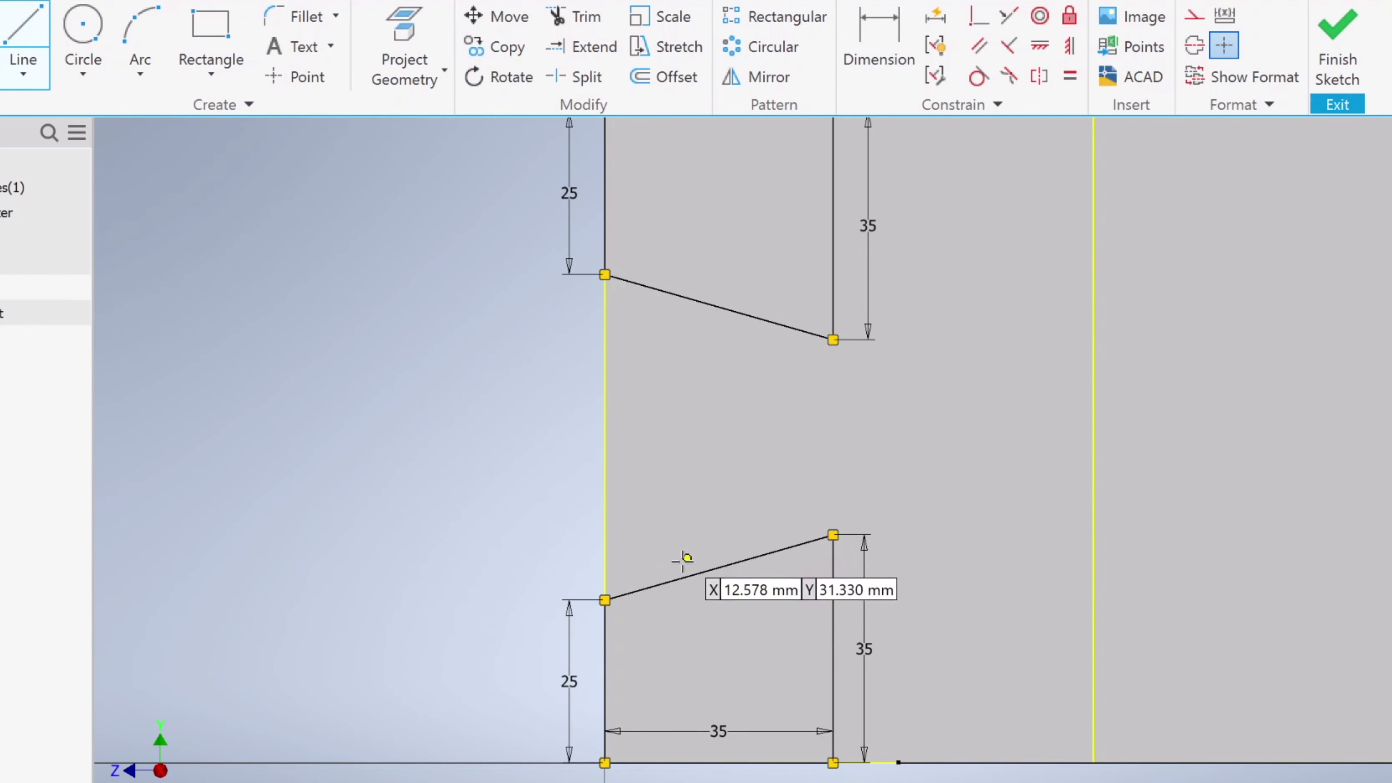
click(832, 535)
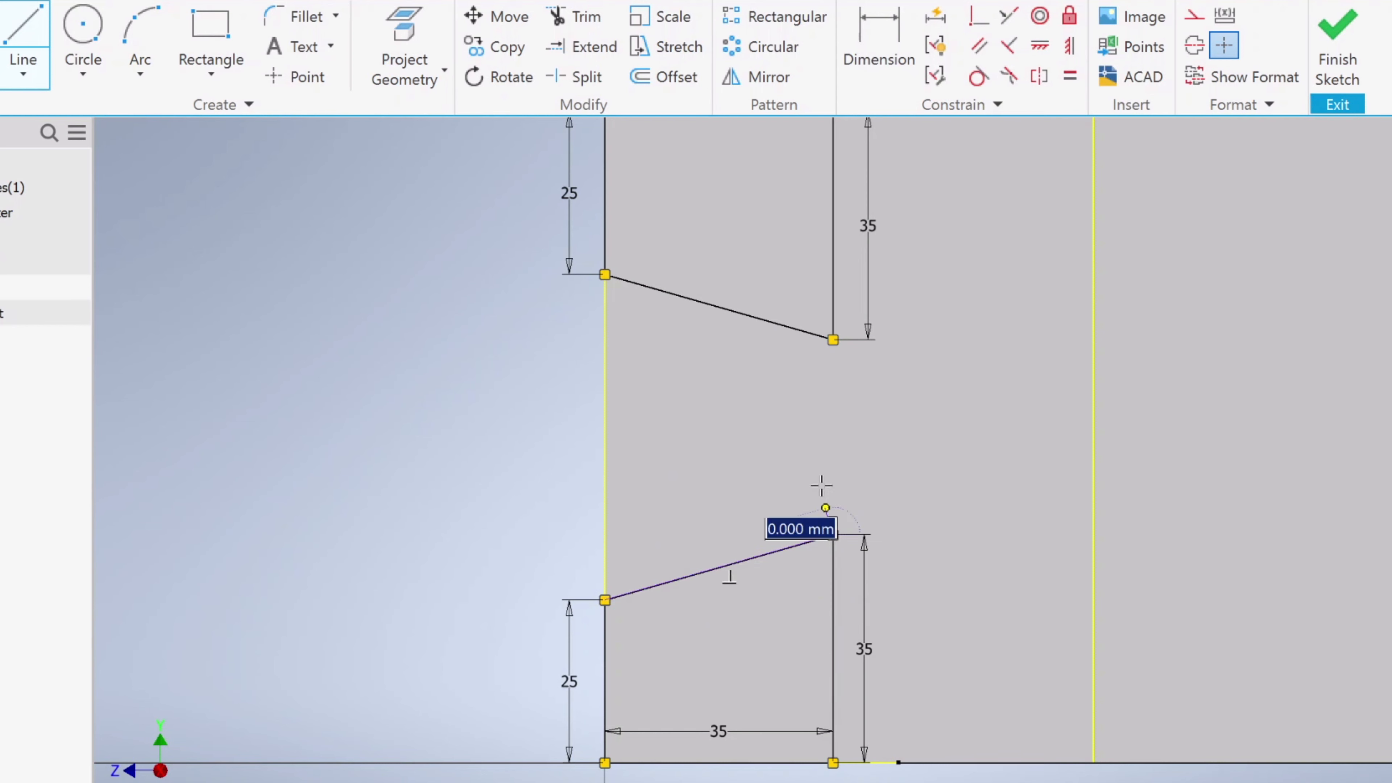
double_click(832, 340)
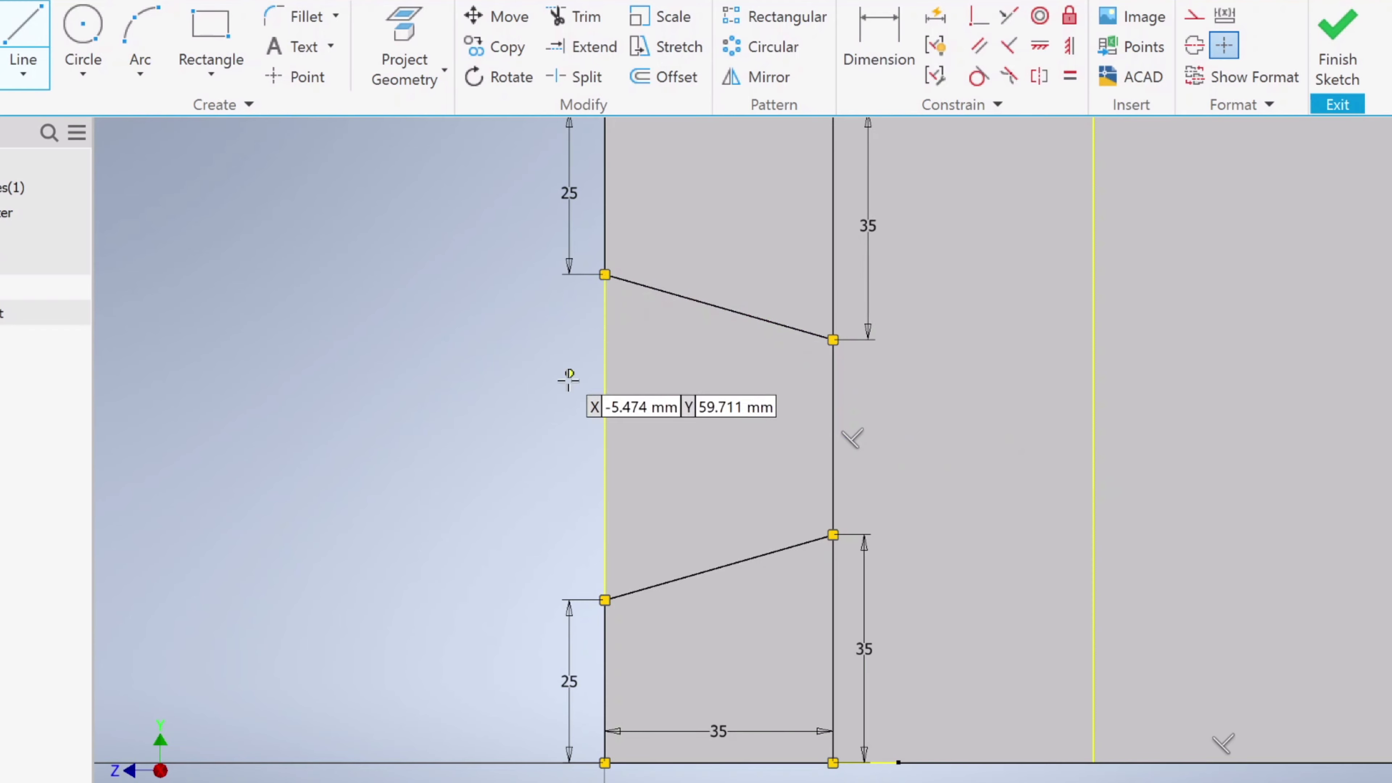
click(1326, 55)
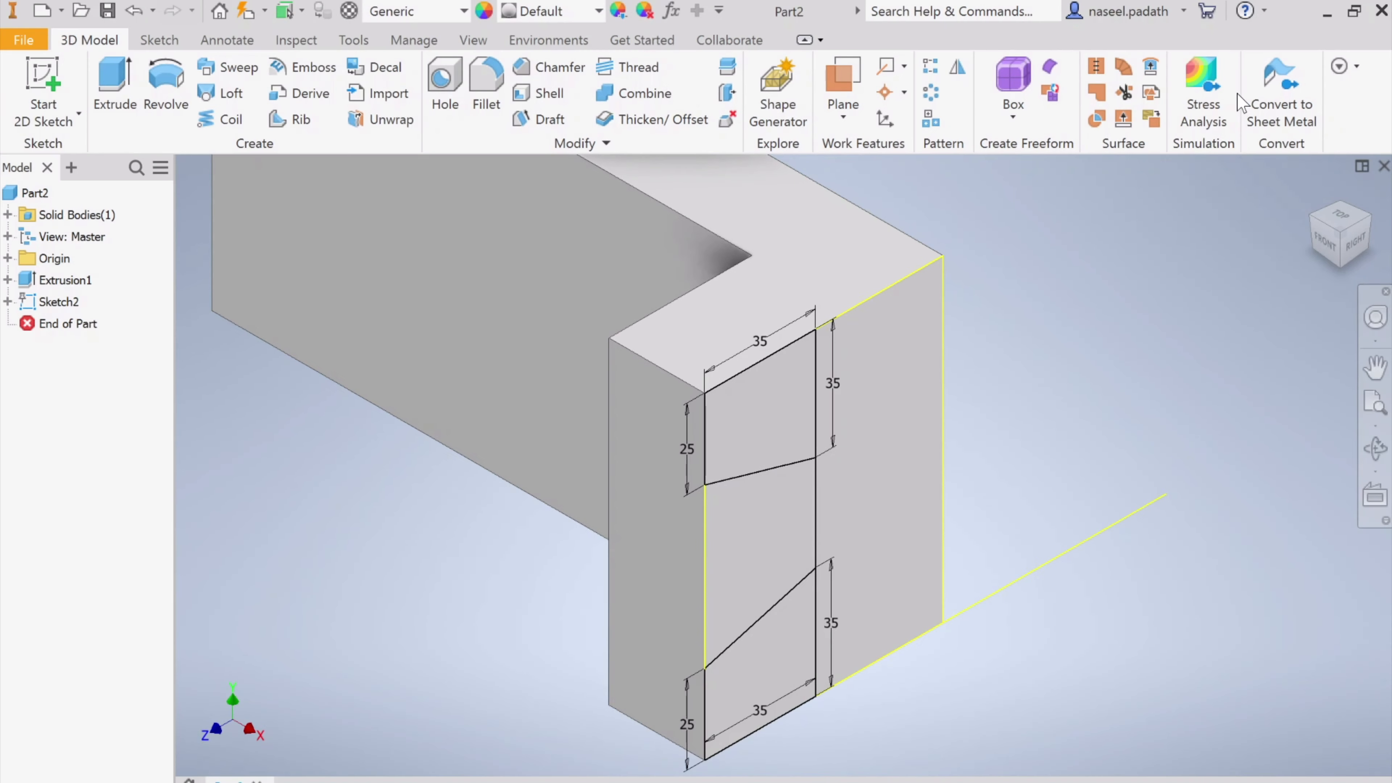
- Extrude the notch region between the two slanted lines as a Through All cut into the front leg
scroll(1156, 417, up, 3)
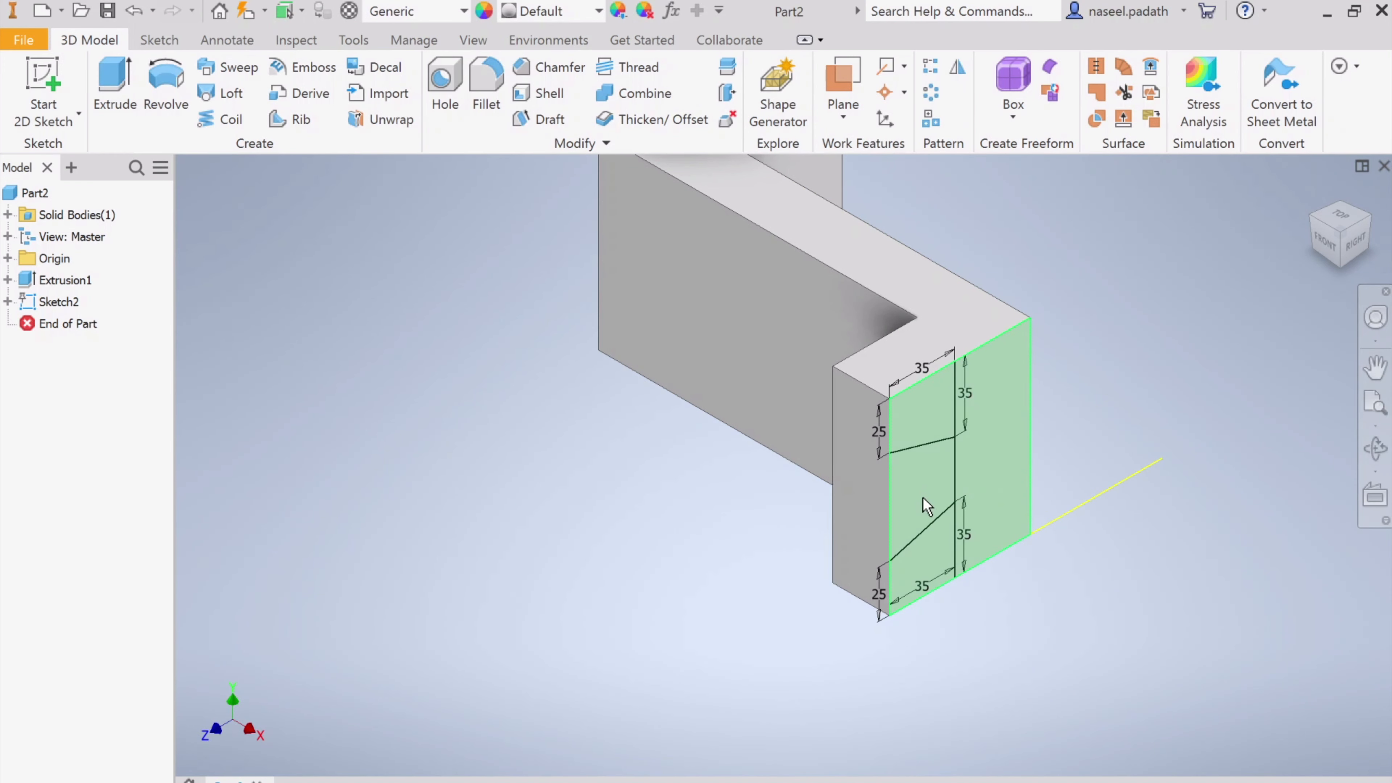
scroll(1090, 636, down, 3)
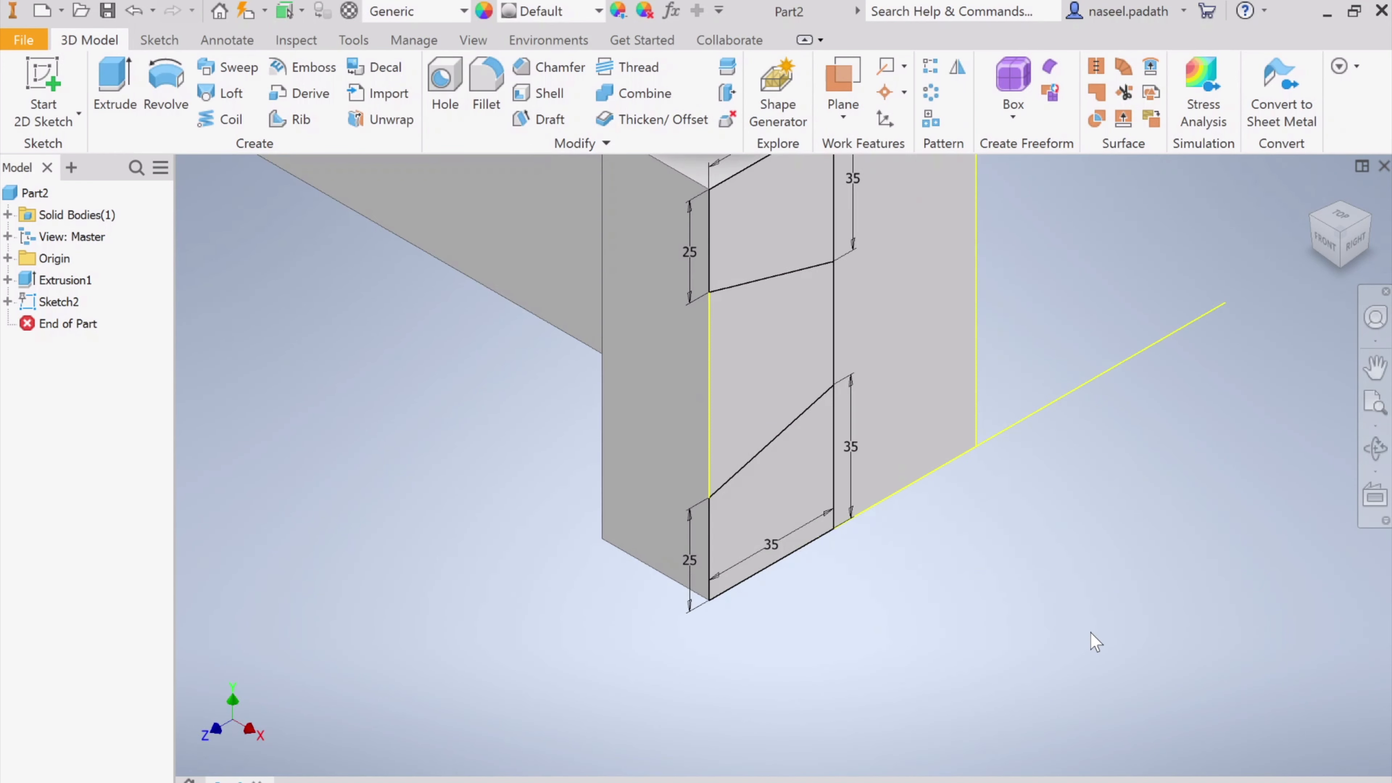
scroll(1090, 636, up, 3)
middle_drag(1047, 582, 981, 651)
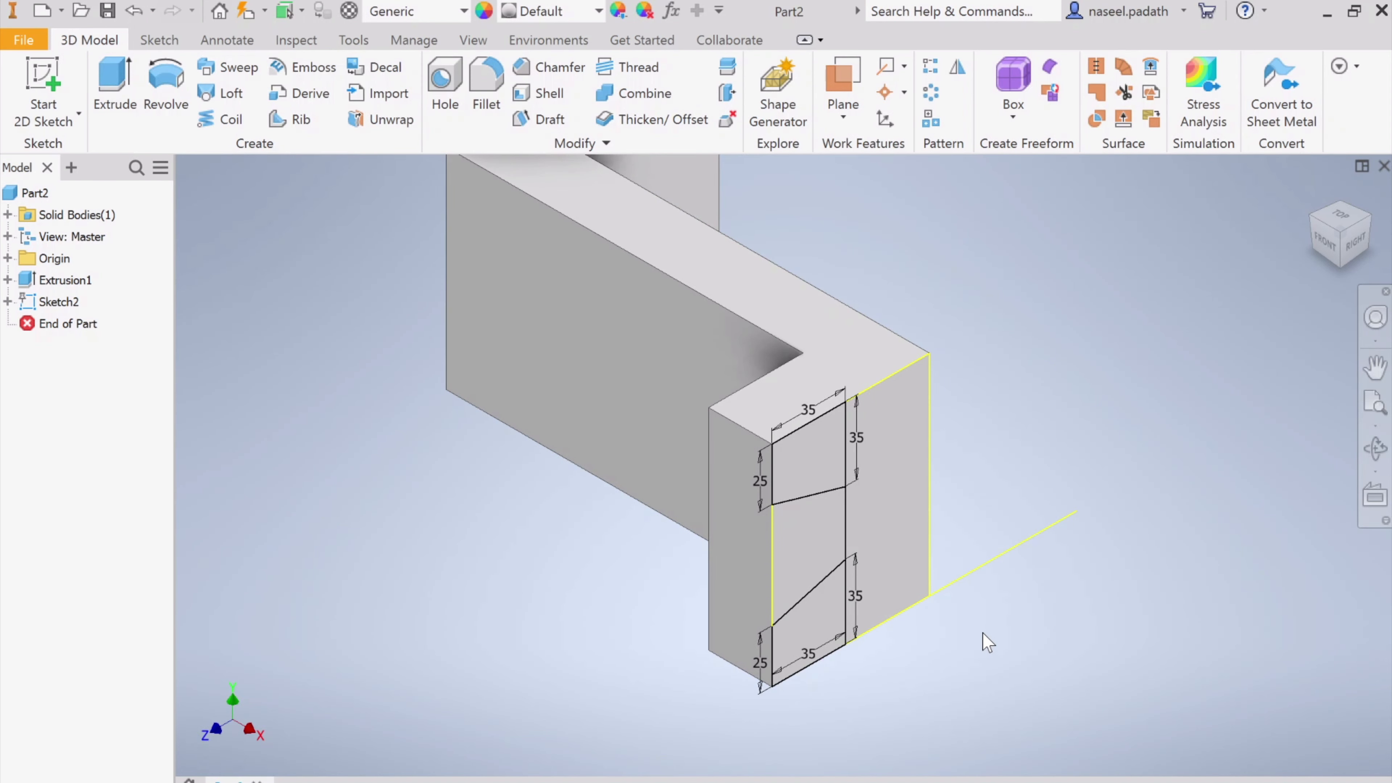
click(127, 90)
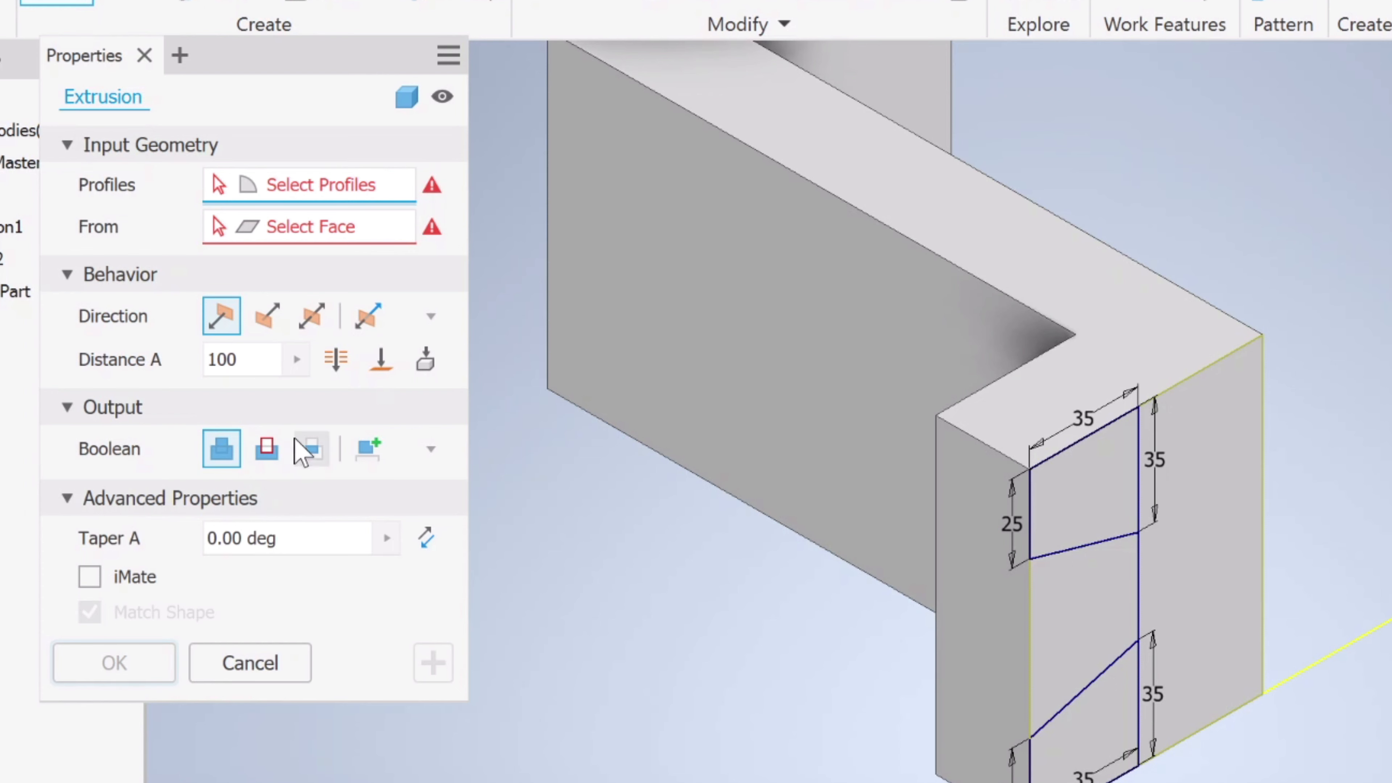
click(263, 460)
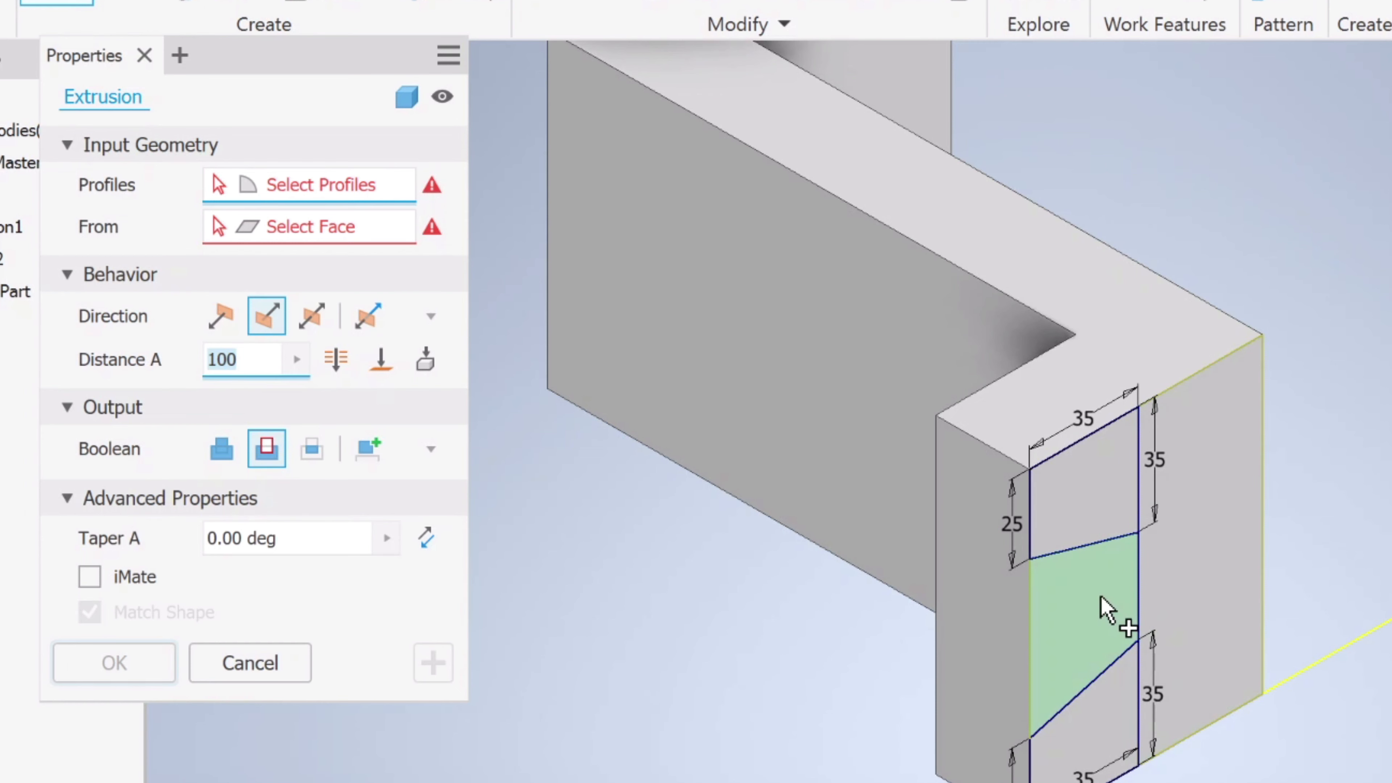
click(1104, 610)
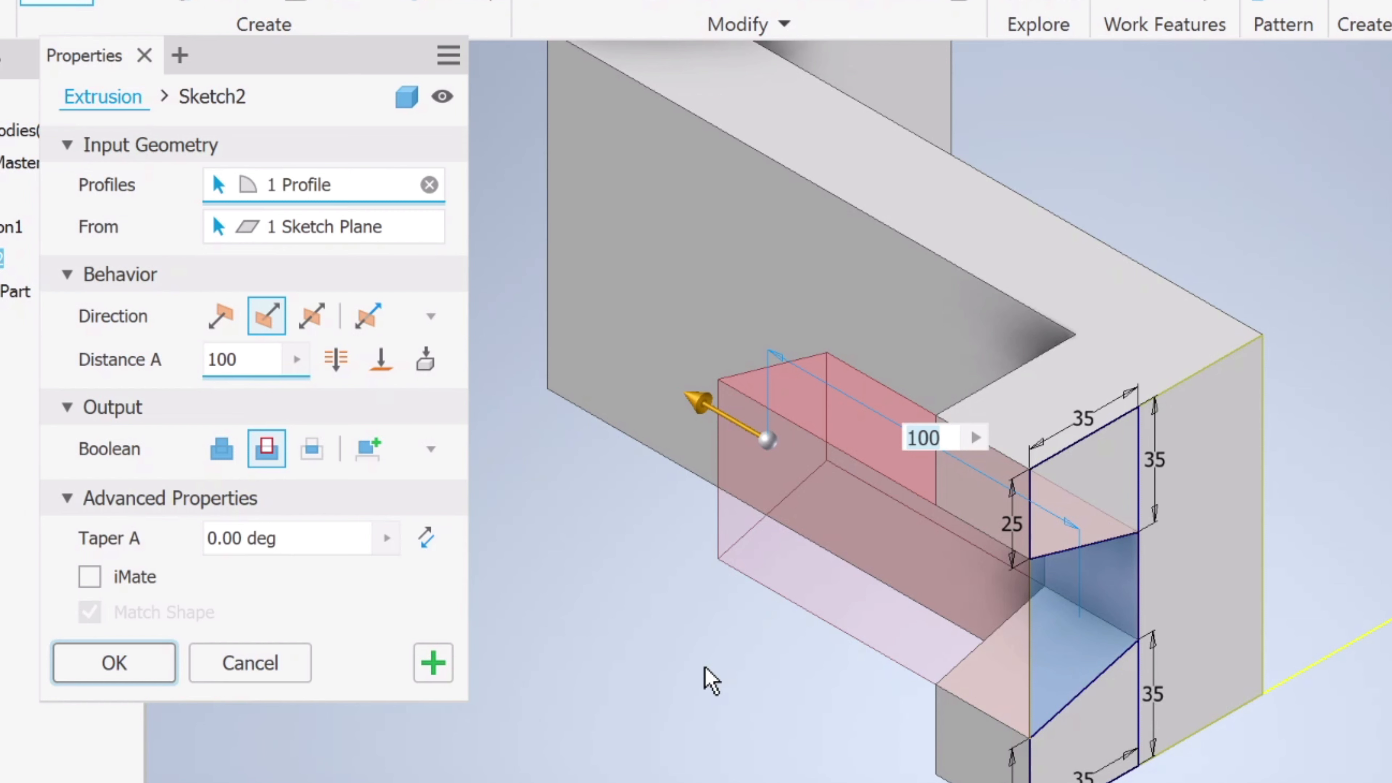
click(340, 365)
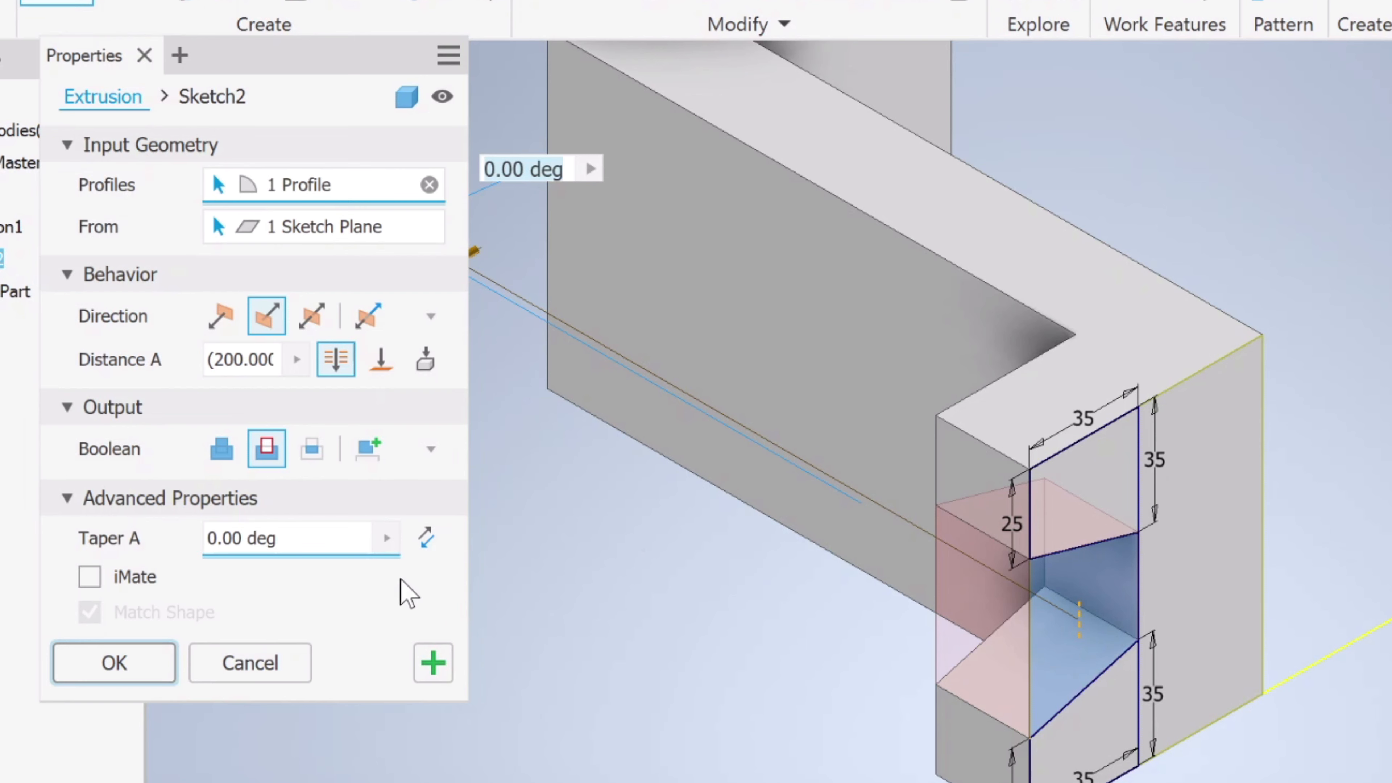
click(131, 660)
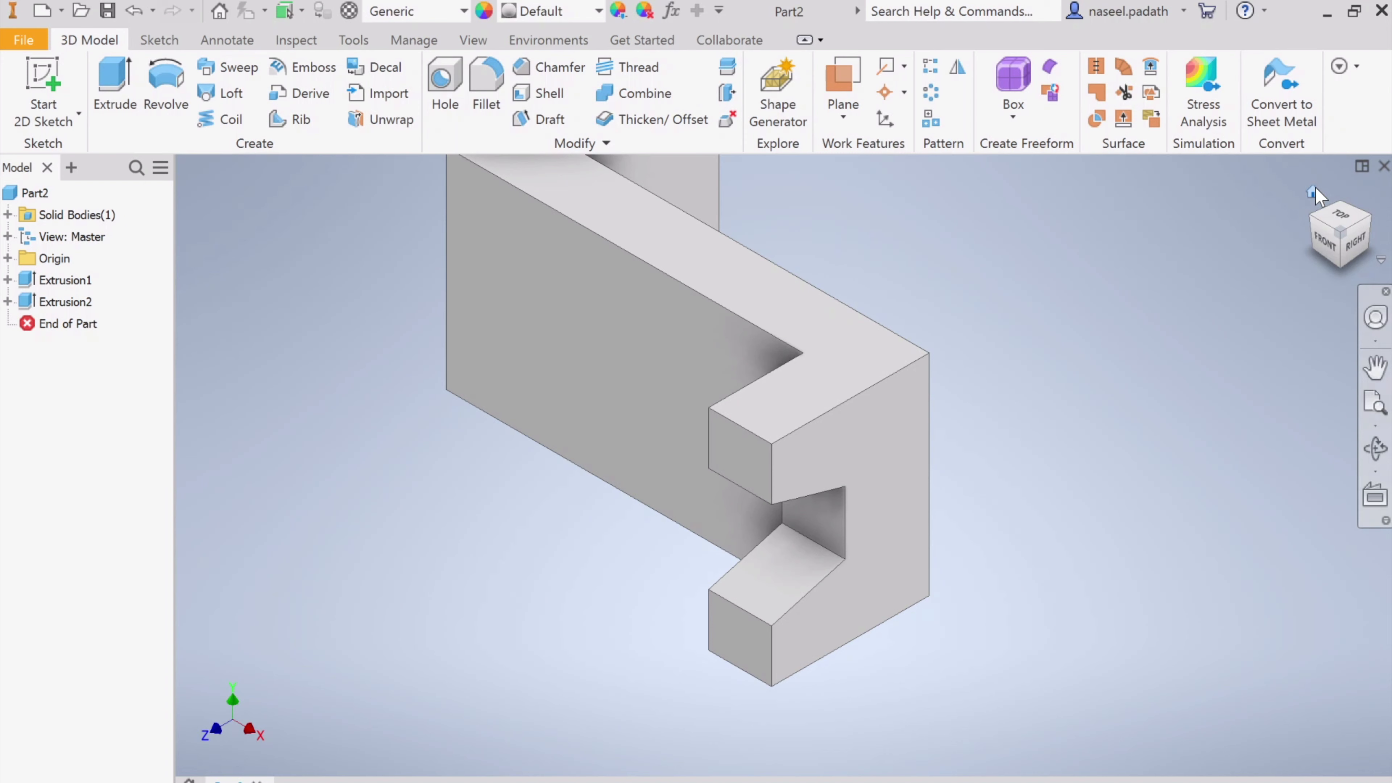
- Check the rear leg in the Snip & Sketch reference drawing, and start a sketch on the leg's inner side face with its edges projected
click(1313, 192)
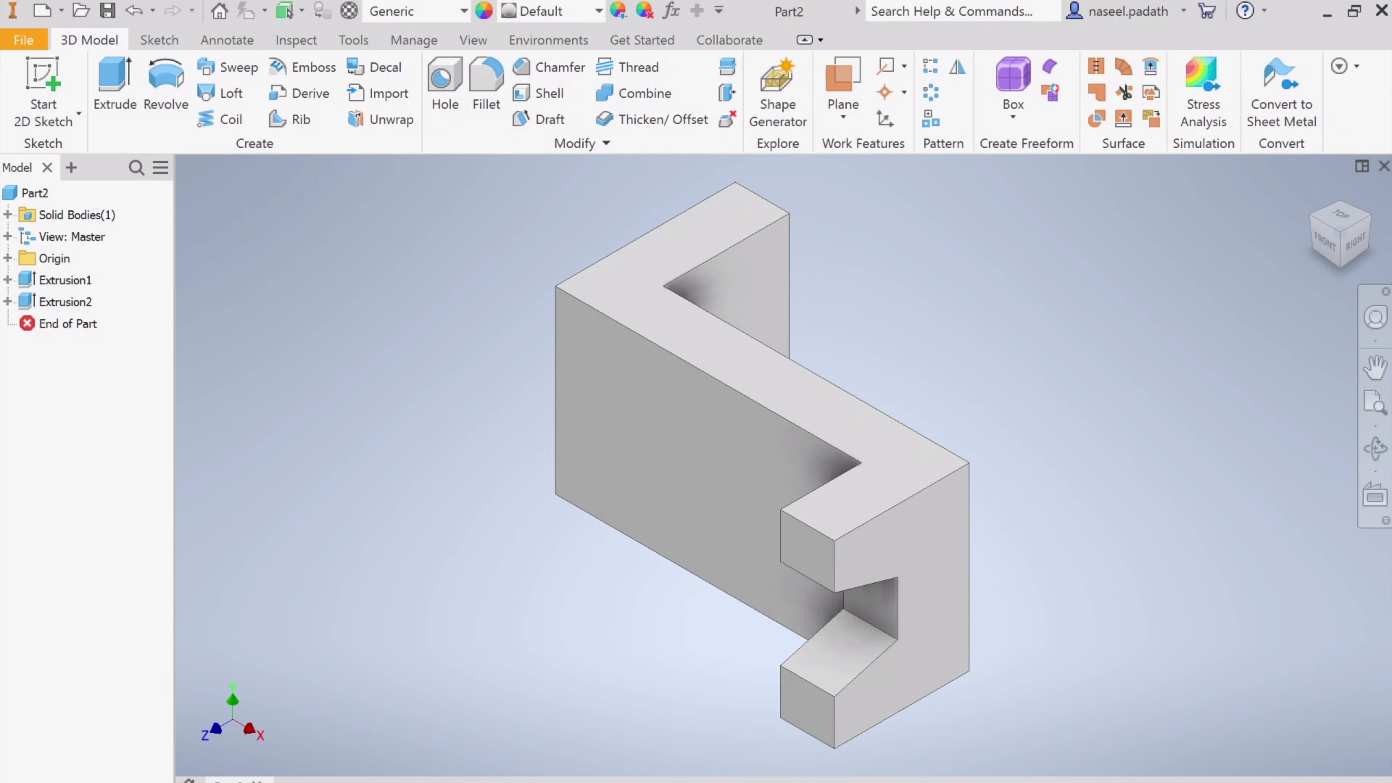
key(alt+Tab)
scroll(813, 344, up, 4)
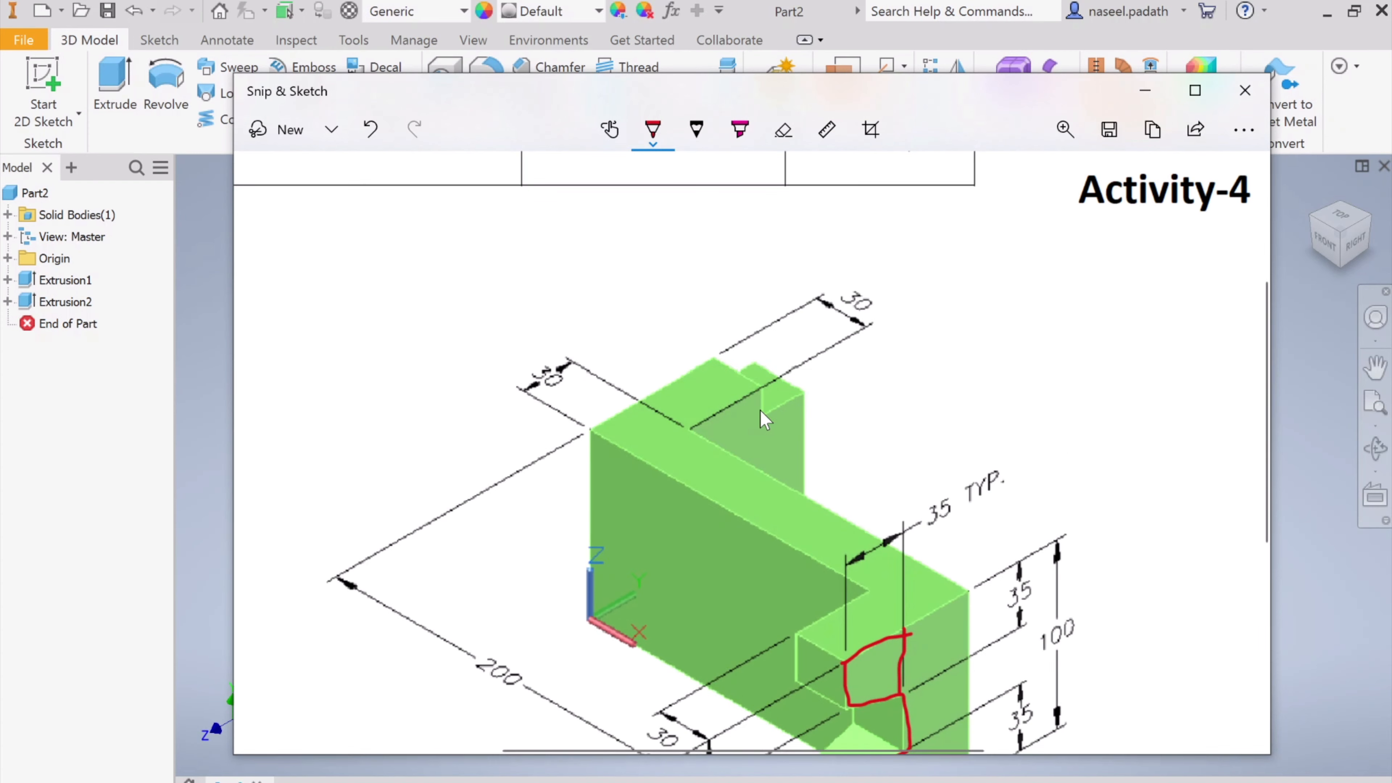
scroll(760, 410, down, 2)
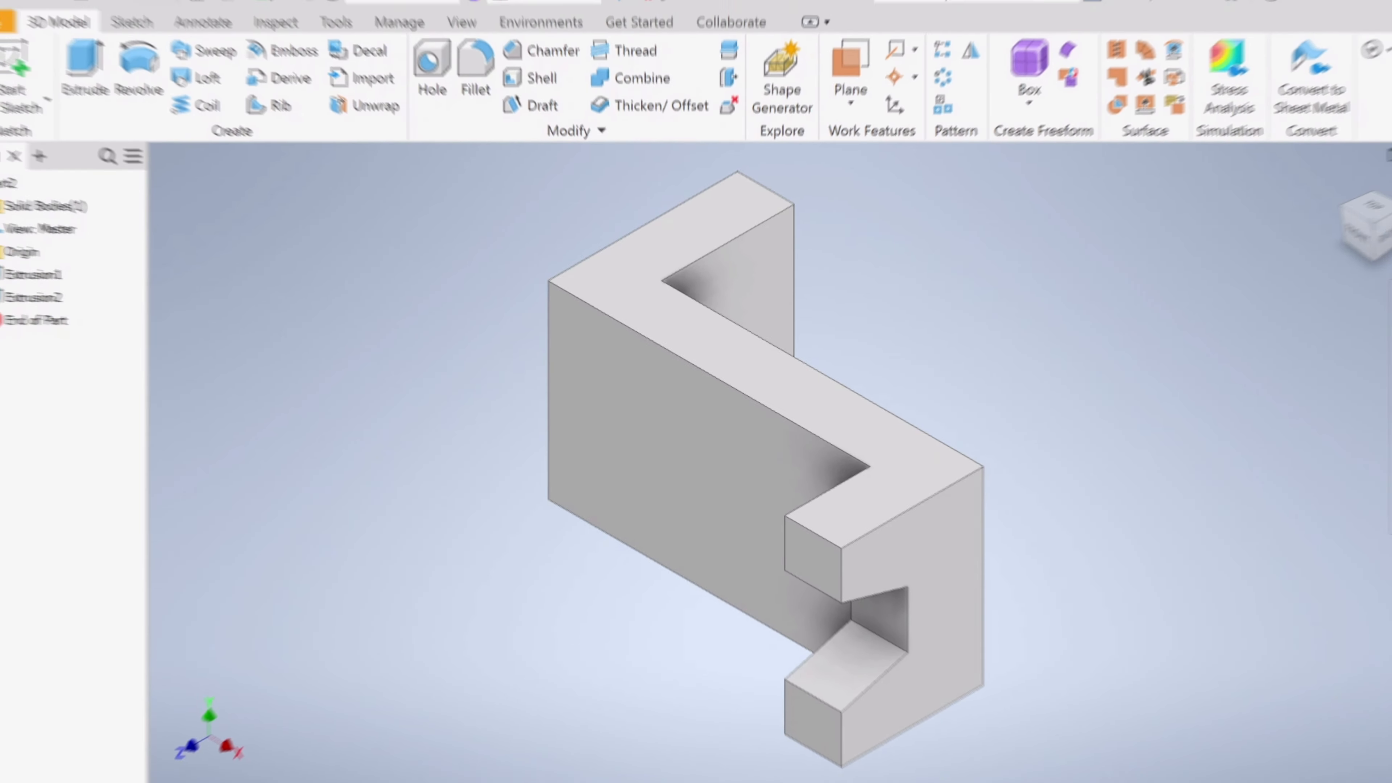
click(36, 120)
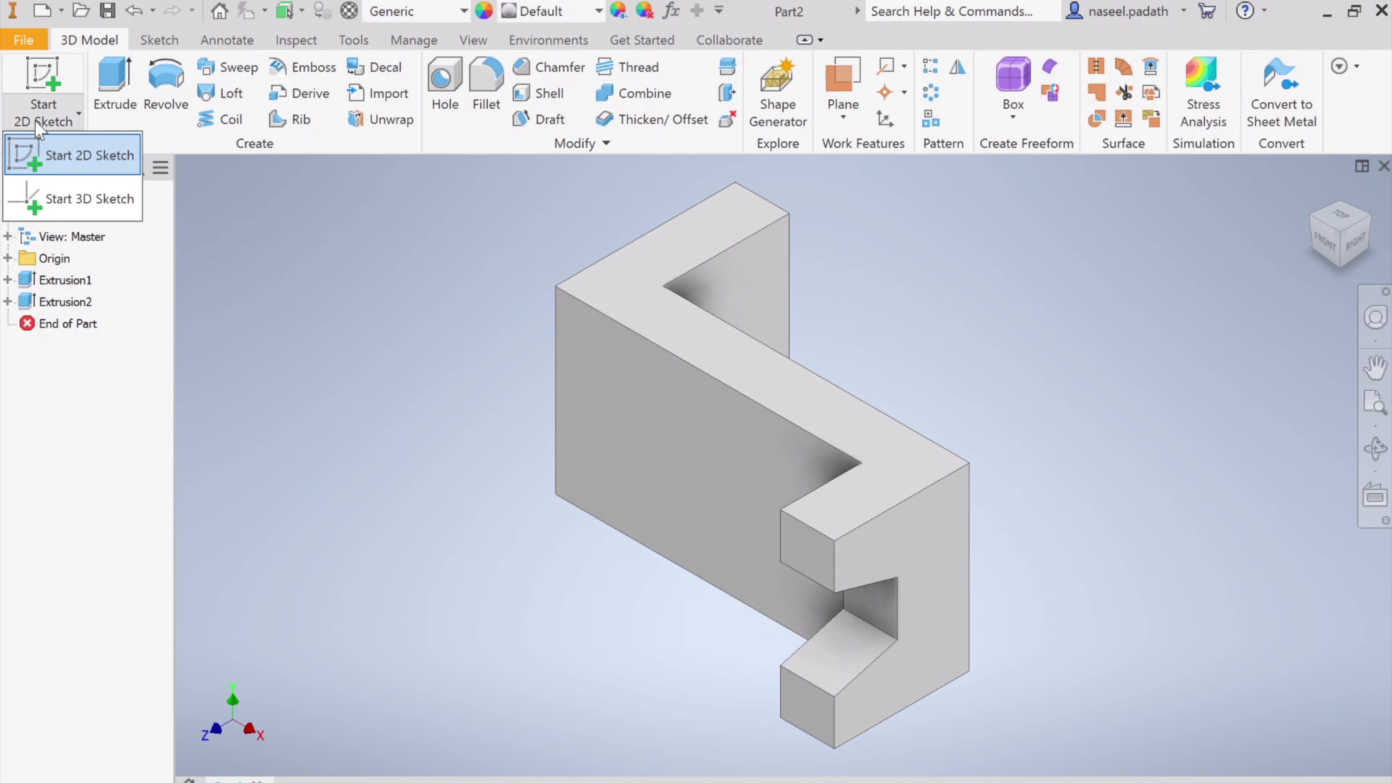
click(106, 163)
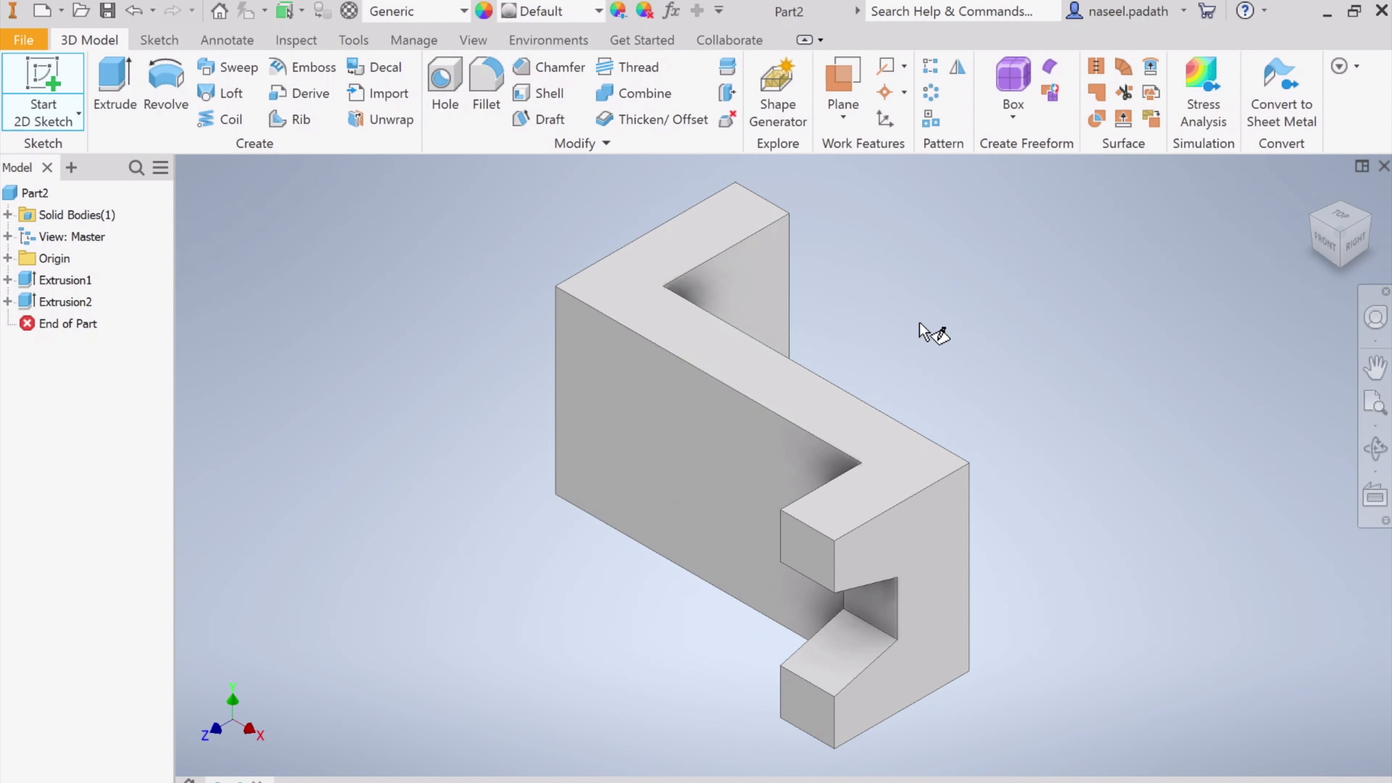
click(758, 280)
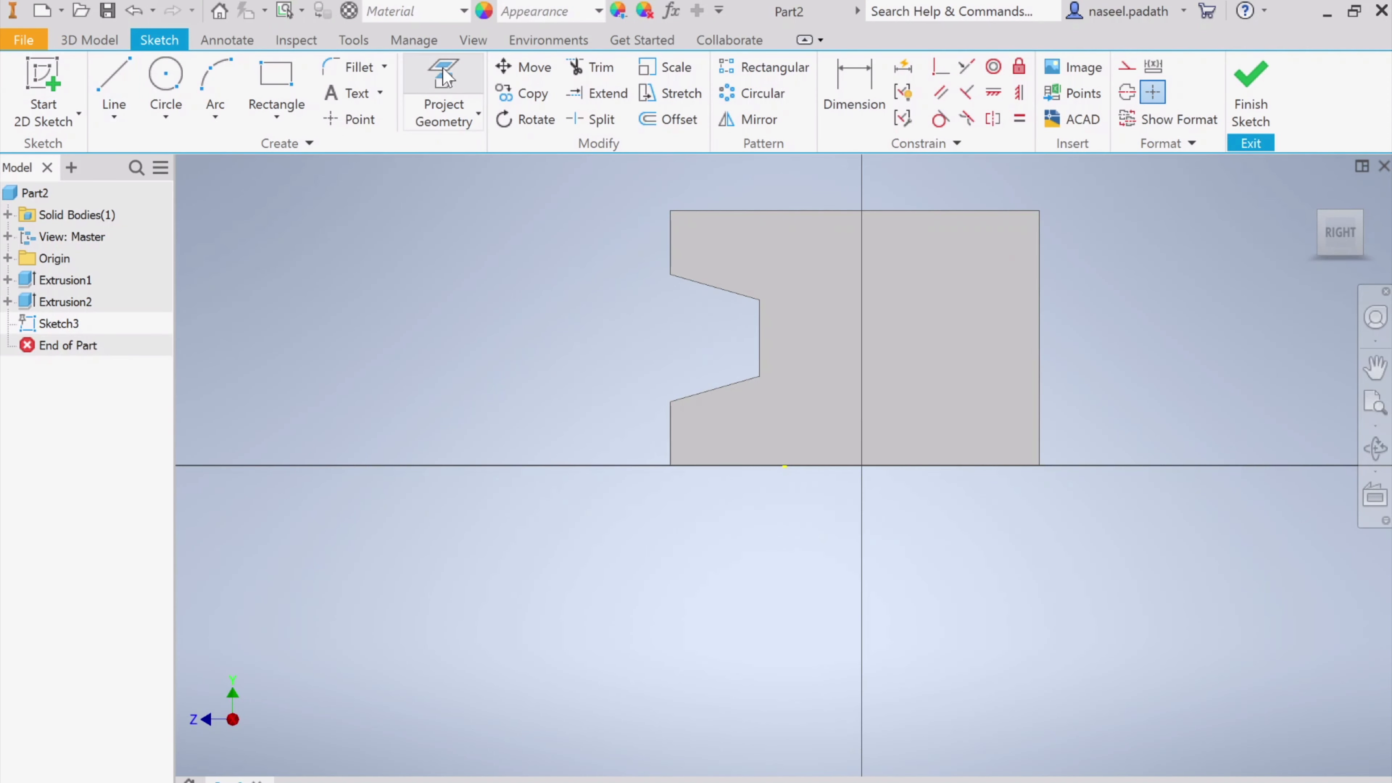
click(442, 82)
click(1000, 322)
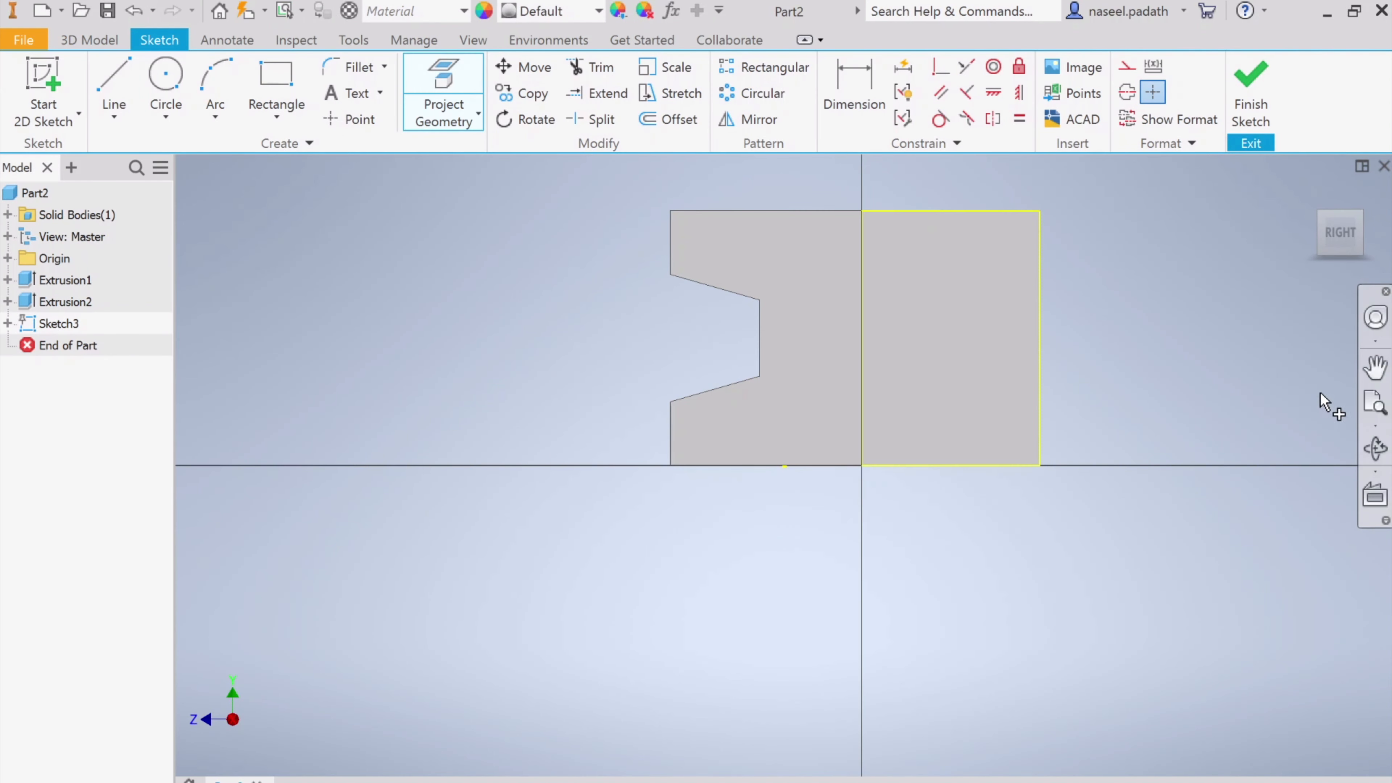
- Draw two-point rectangles in the face's outer corners, about 27 by 15 mm at the upper one and about 29 by 13 mm at the lower one
click(1375, 403)
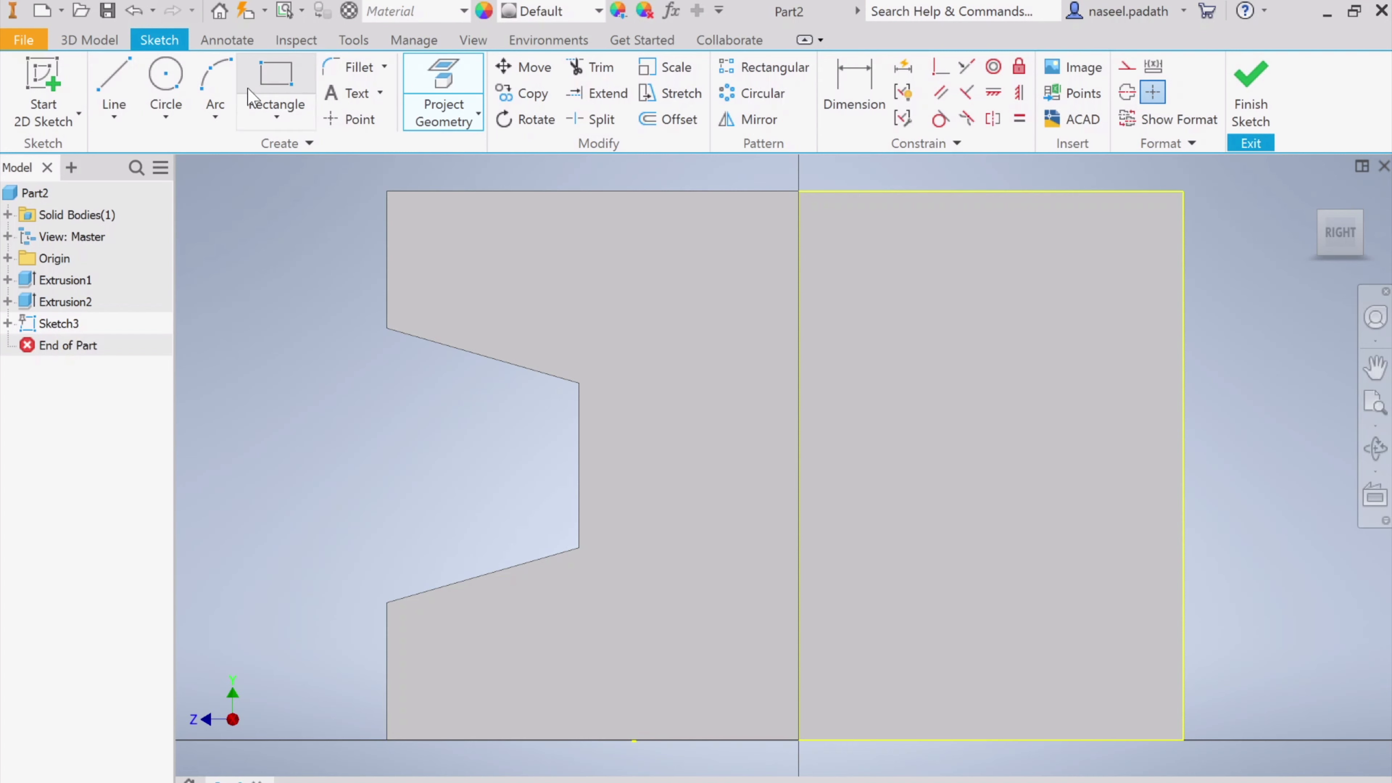
click(276, 116)
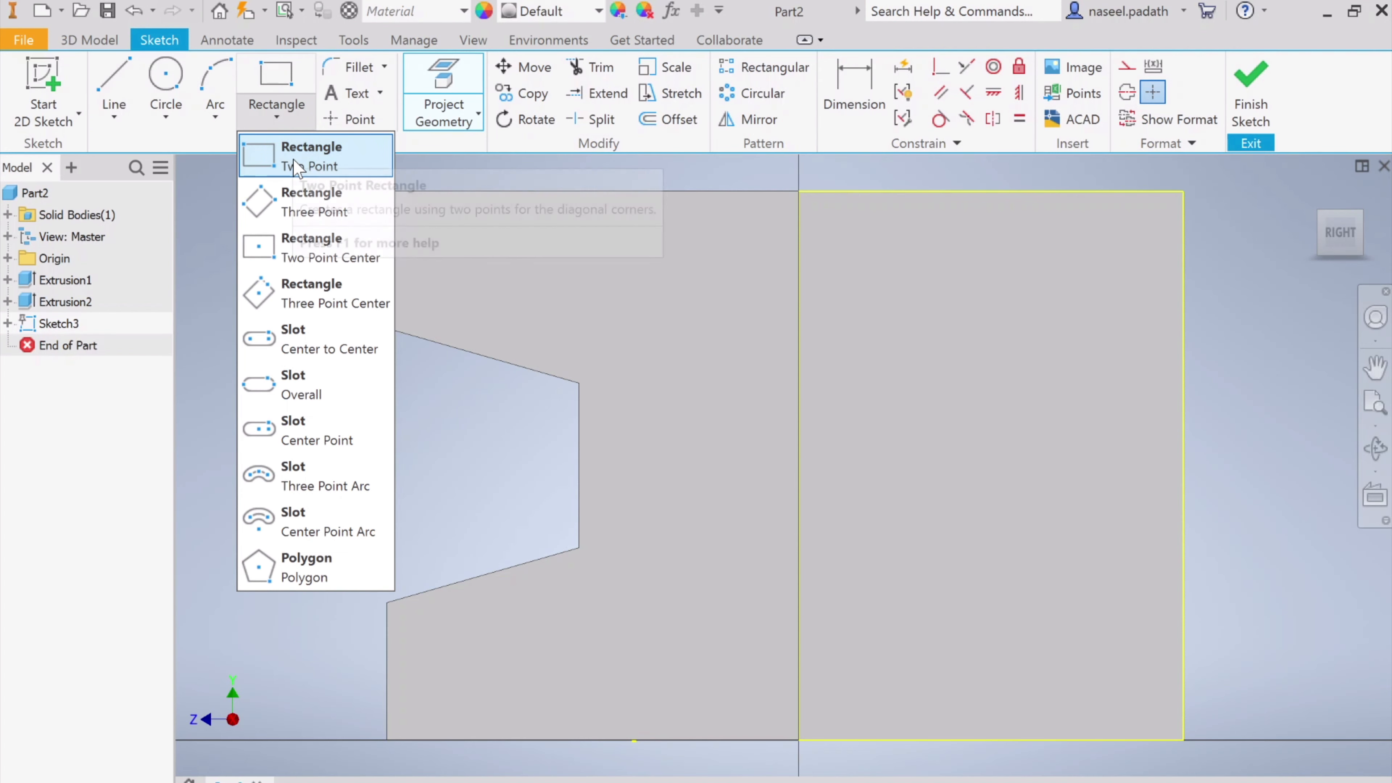
click(285, 167)
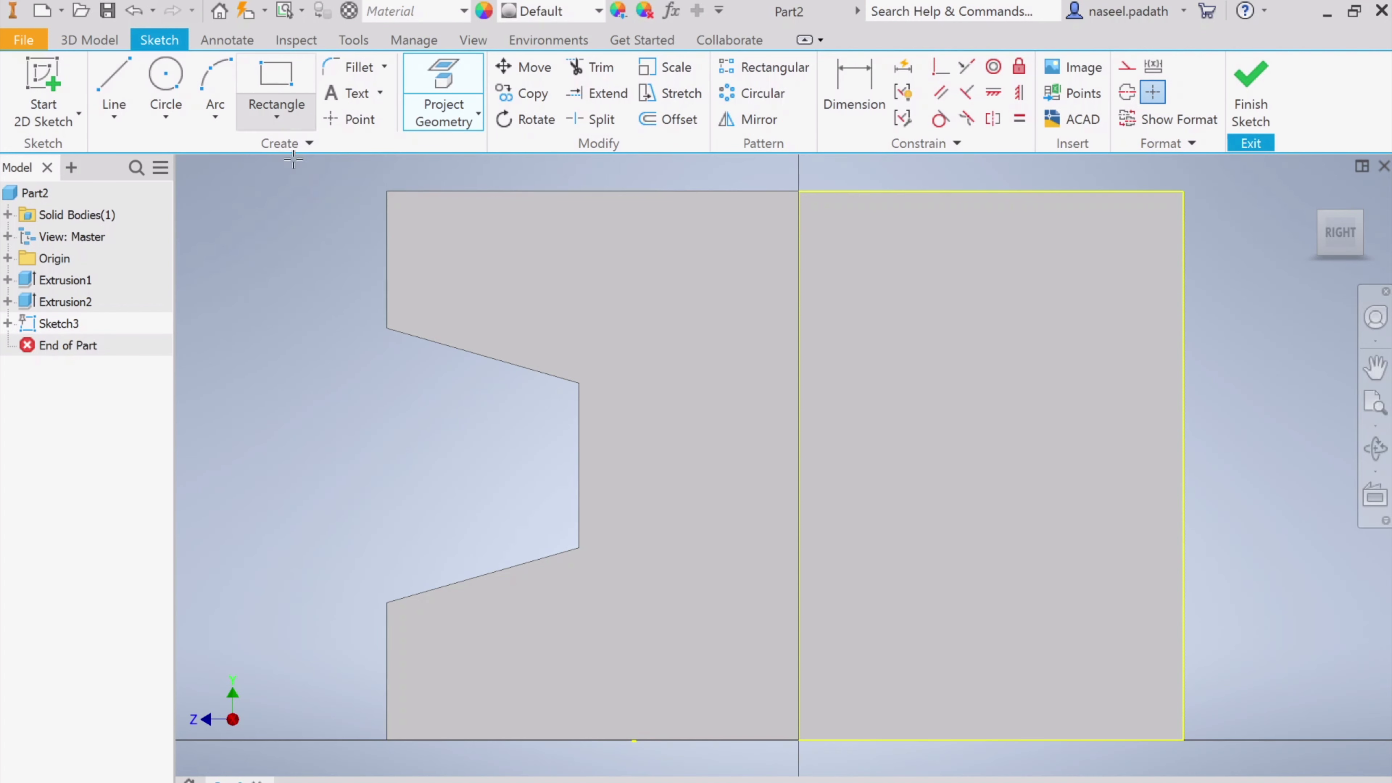
click(1183, 192)
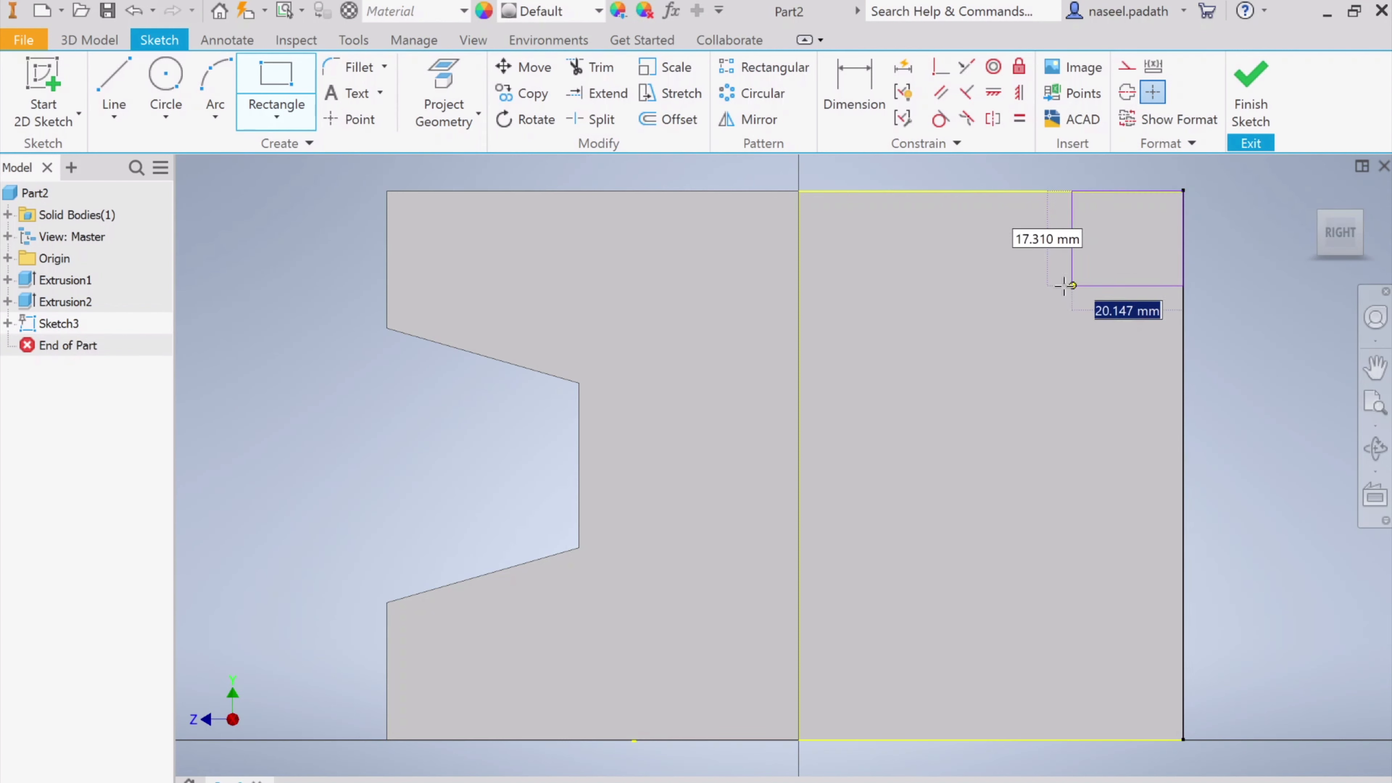
click(1032, 273)
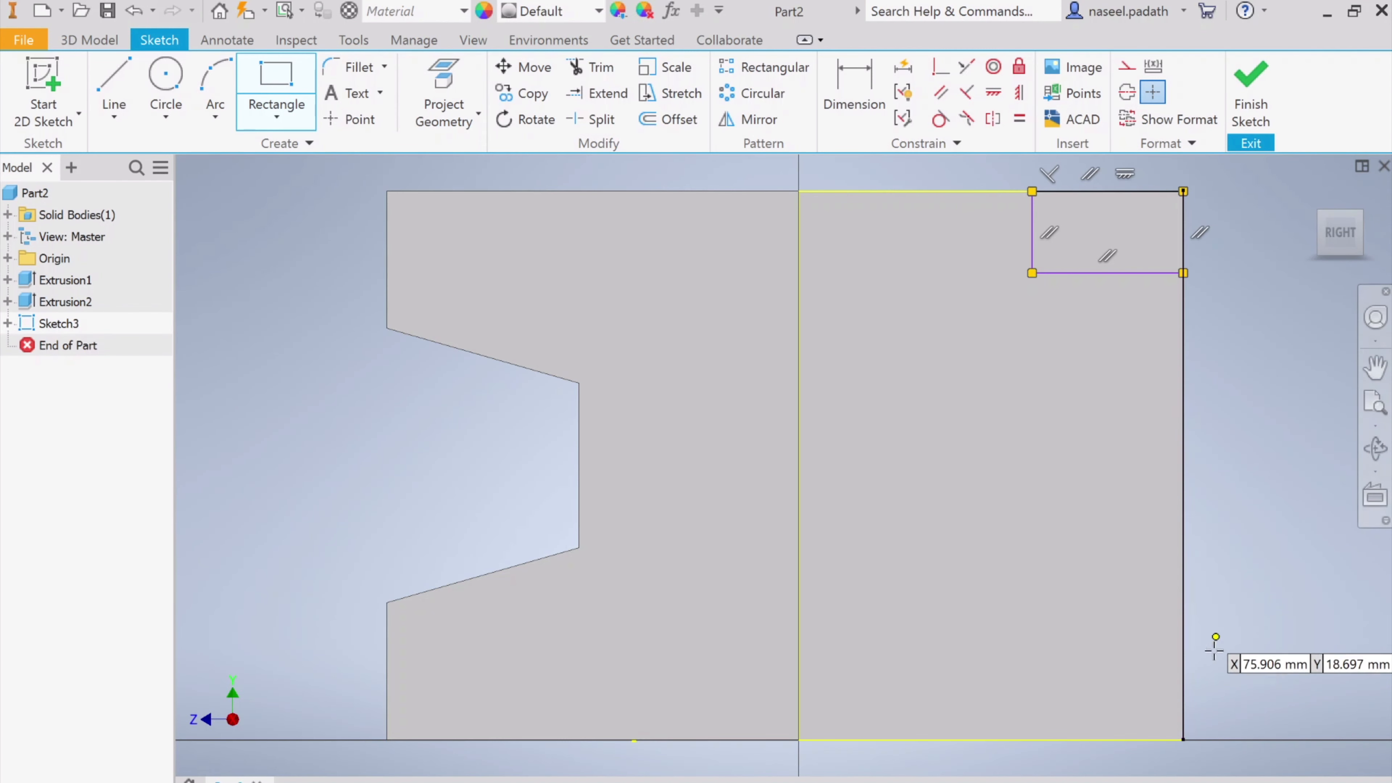
click(1182, 740)
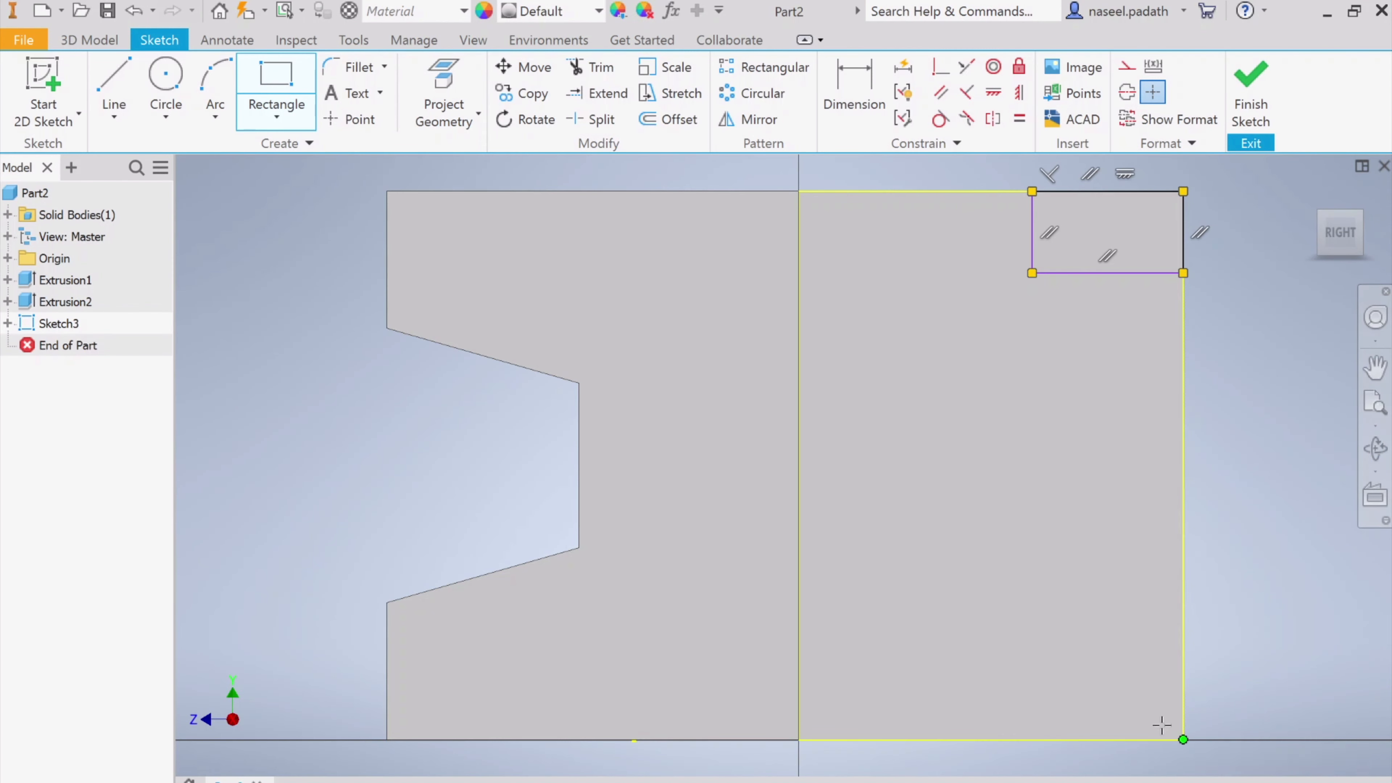
click(1021, 666)
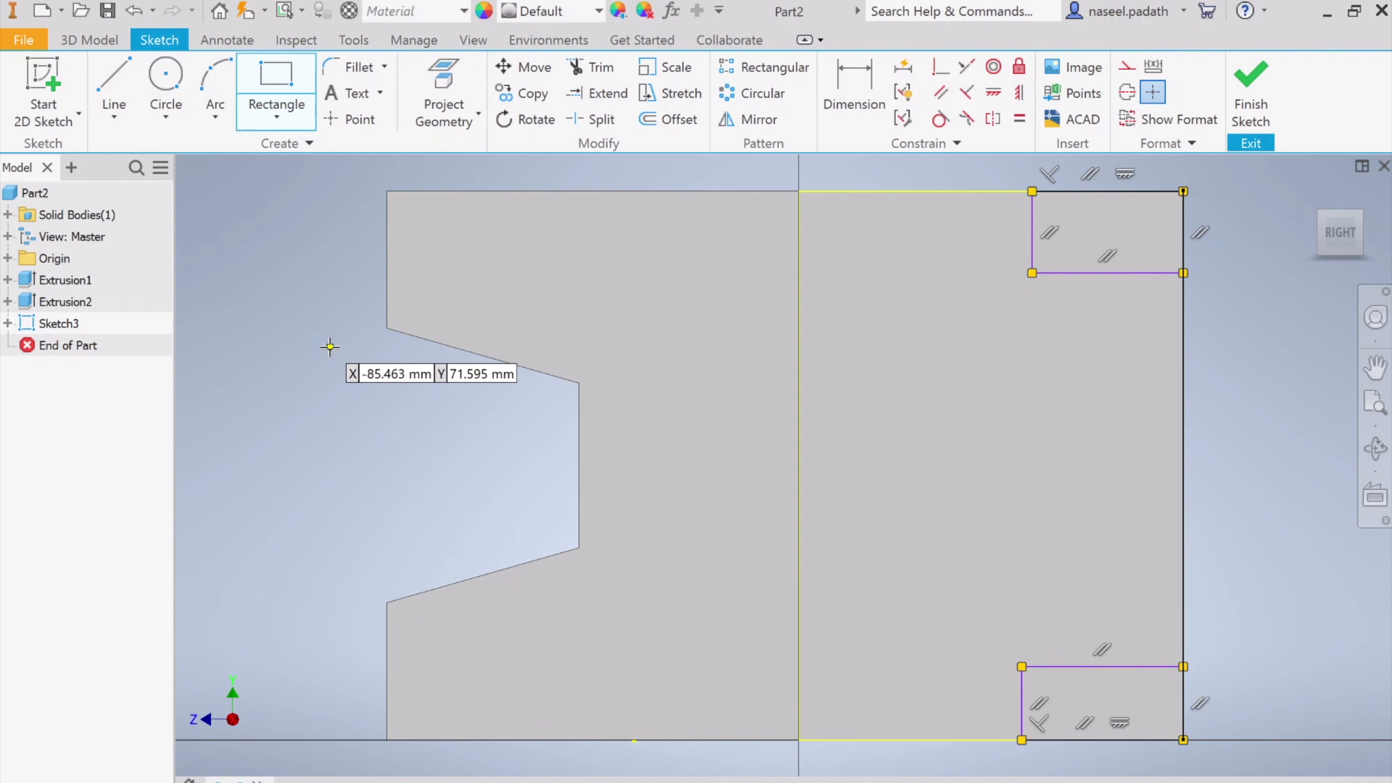
- Dimension the heights of the upper and lower corner rectangles to 15 mm each
click(852, 89)
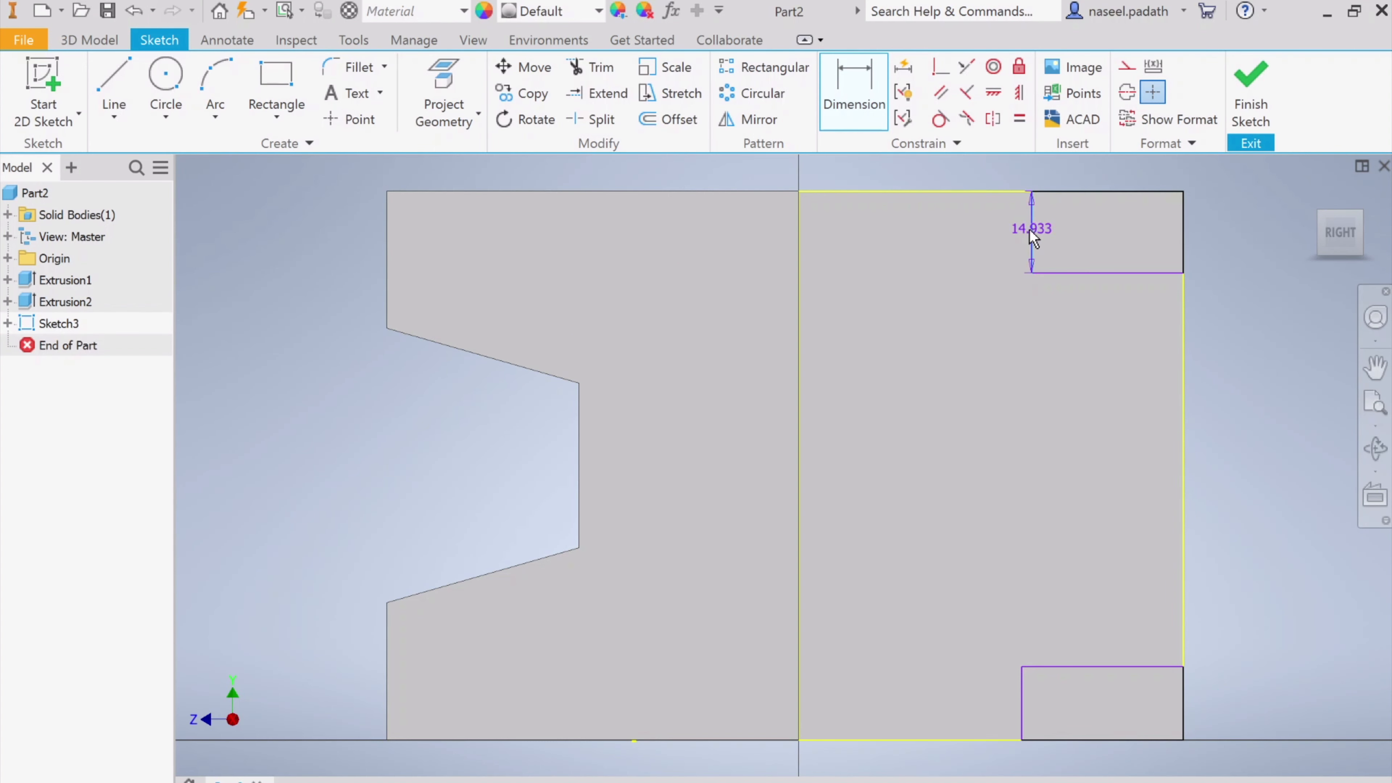
click(942, 233)
text(15)
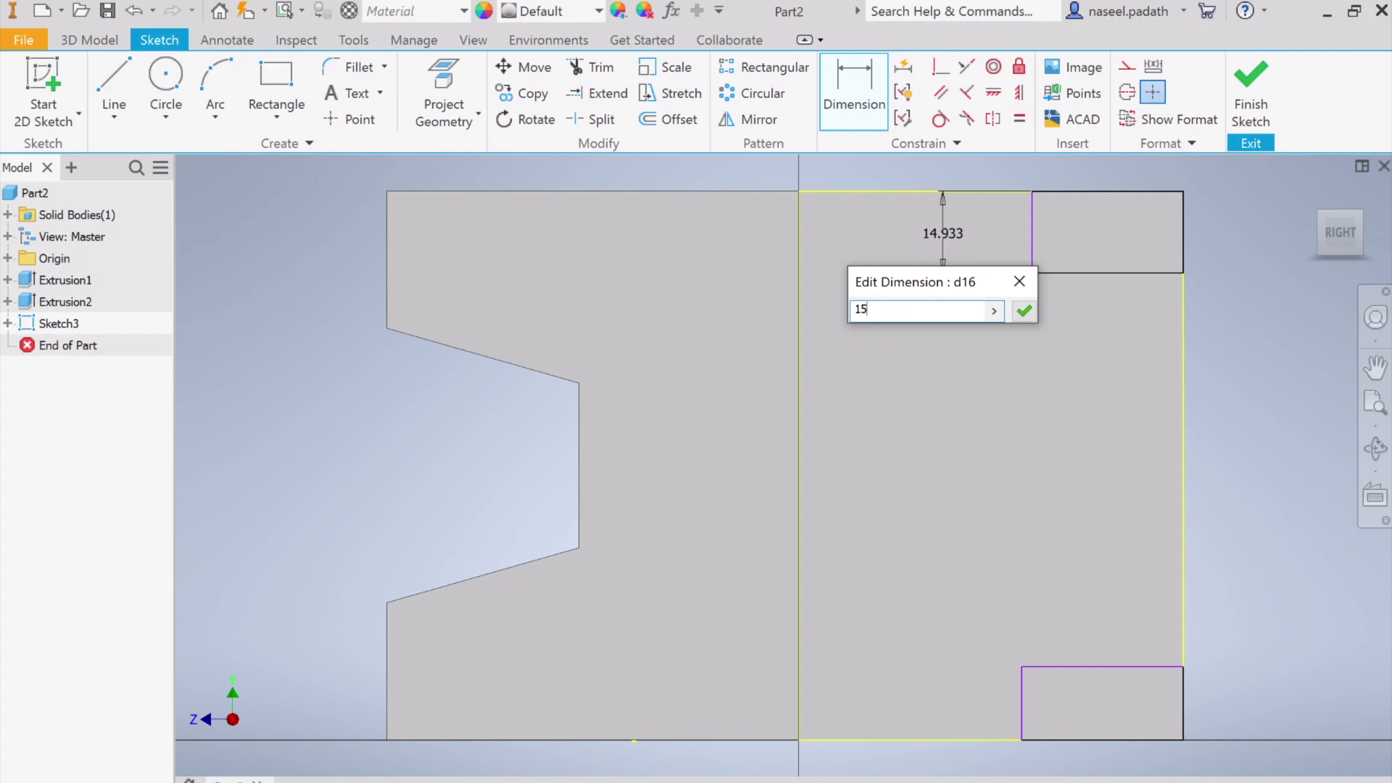
key(Return)
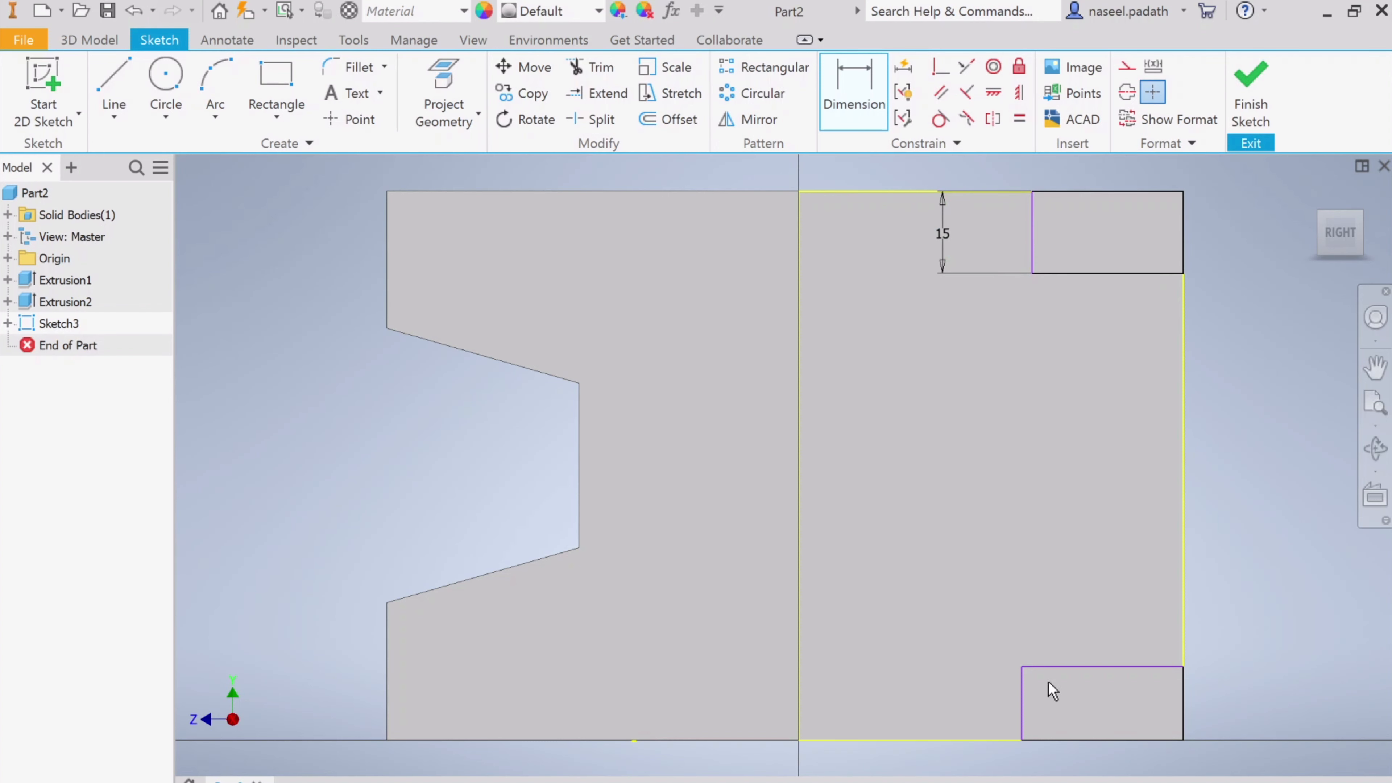
click(1021, 709)
click(951, 704)
text(15)
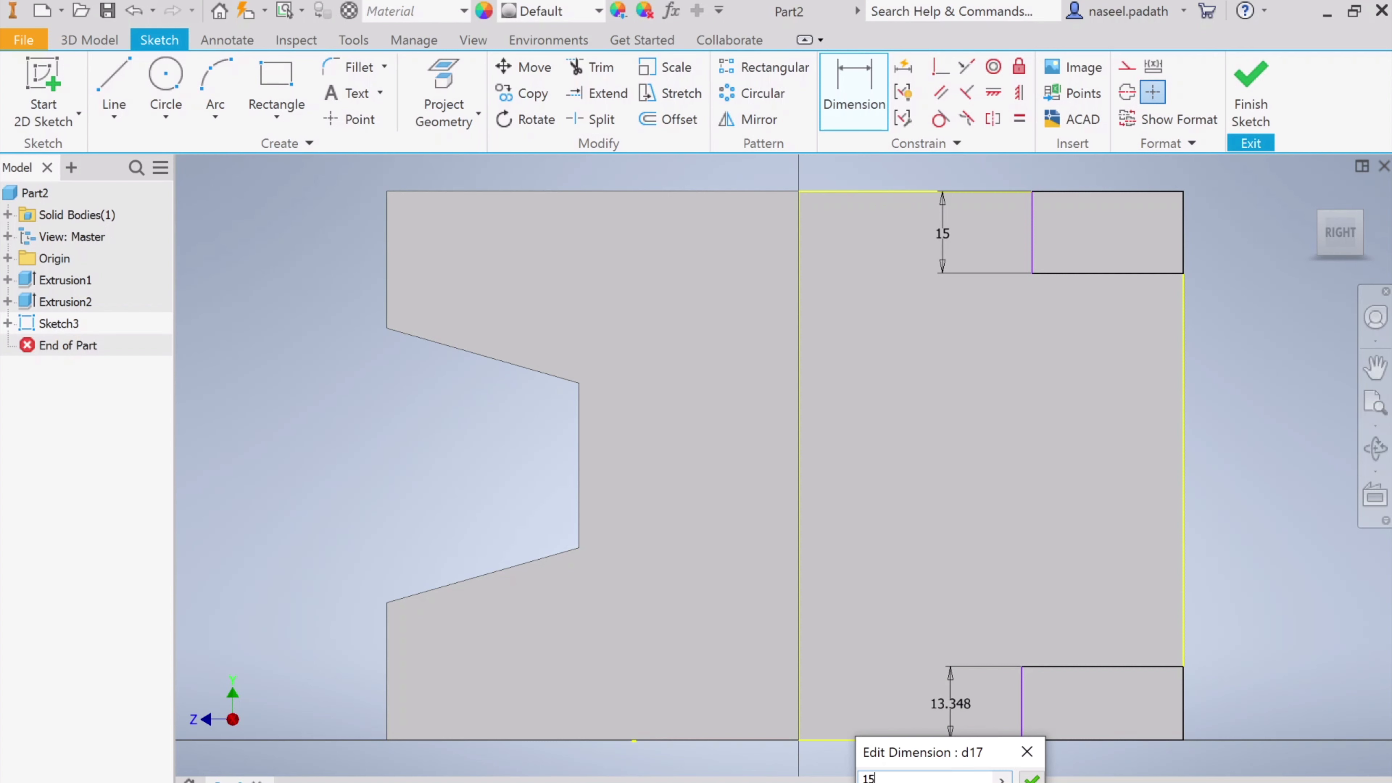
key(Return)
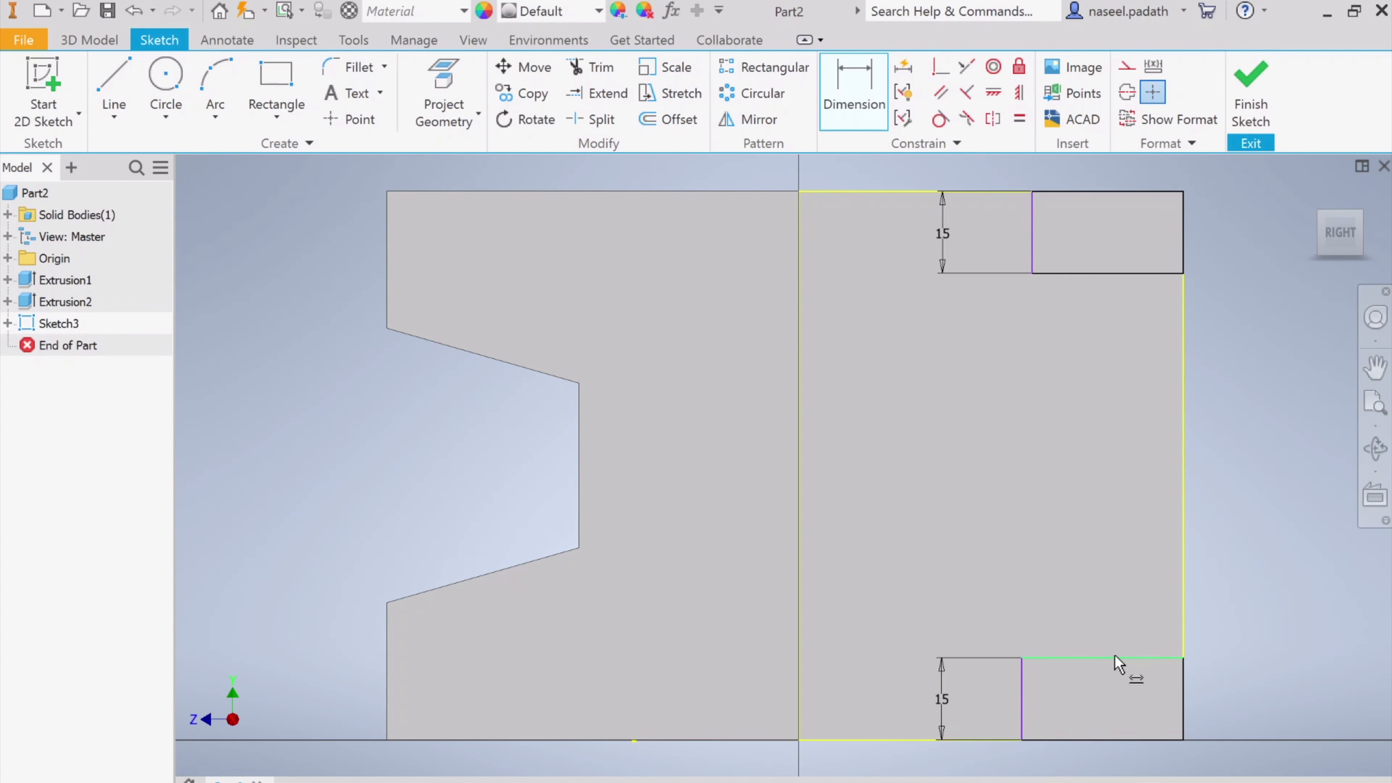
- Dimension the widths of the lower and upper corner rectangles to 25 mm each, and finish the sketch
click(1115, 658)
click(1095, 617)
text(25)
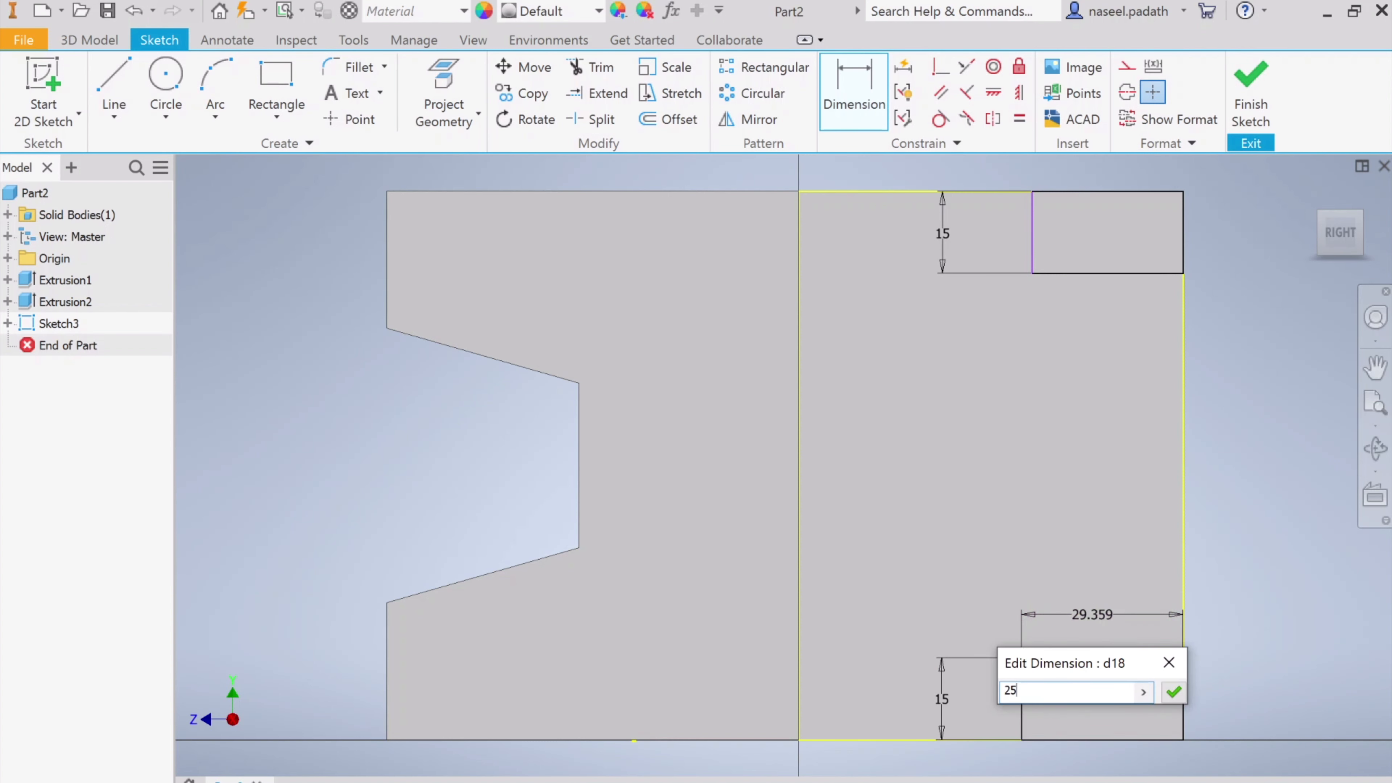
key(Return)
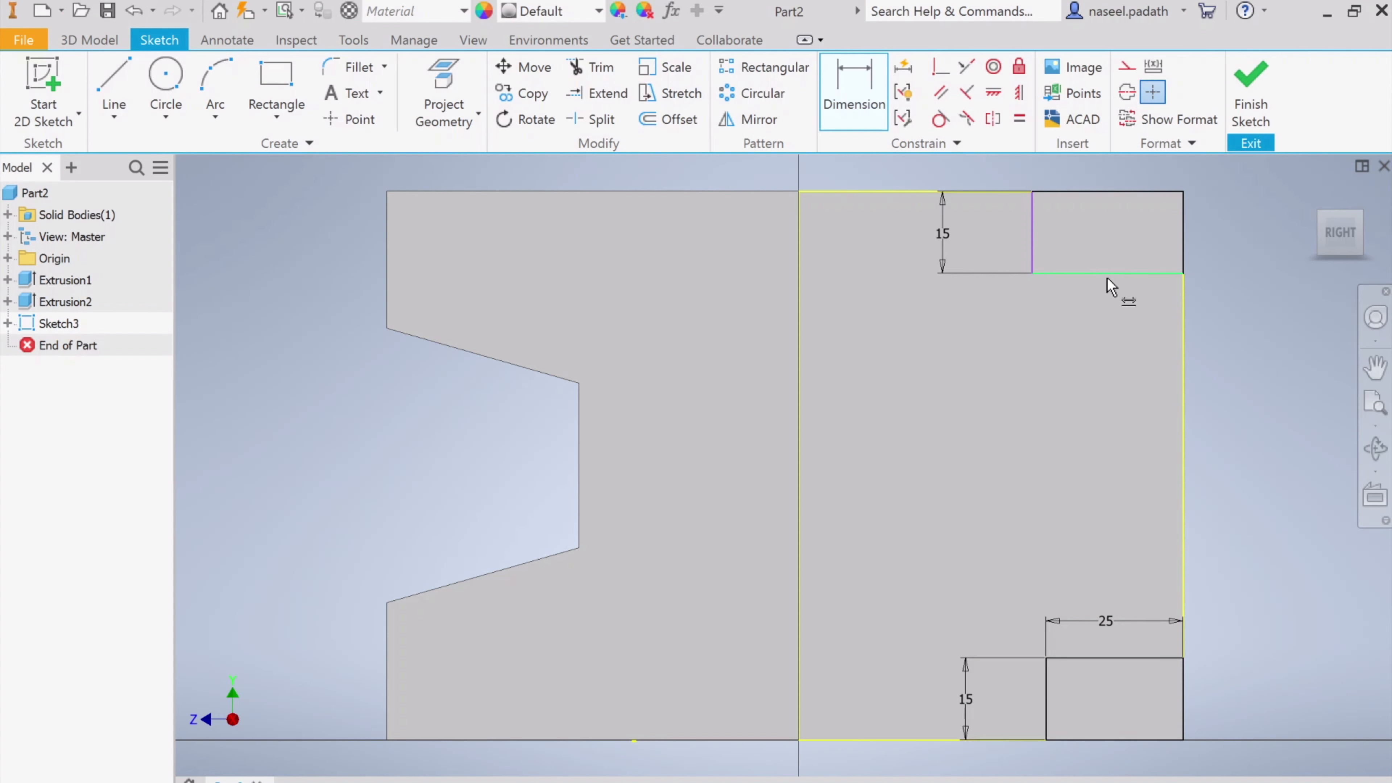
click(1107, 274)
click(1095, 330)
text(25)
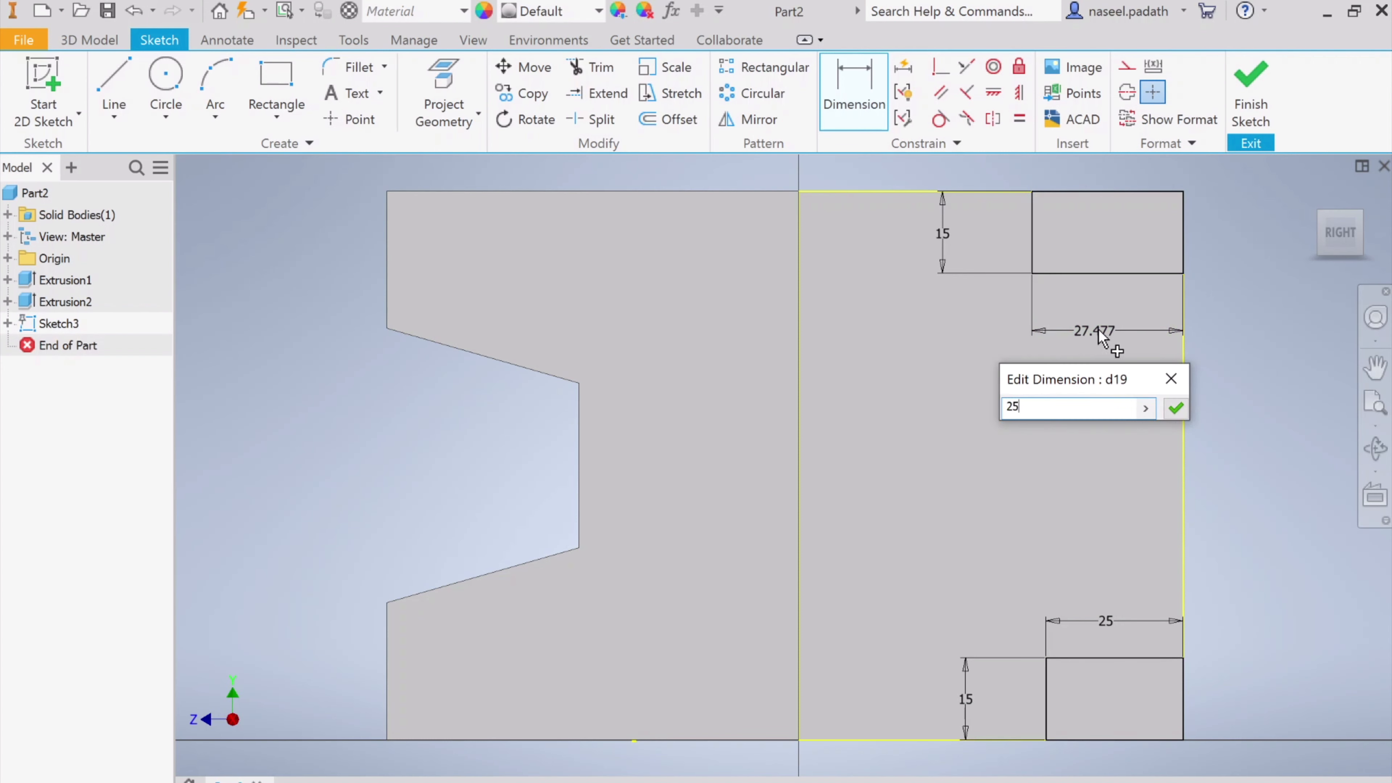
key(Return)
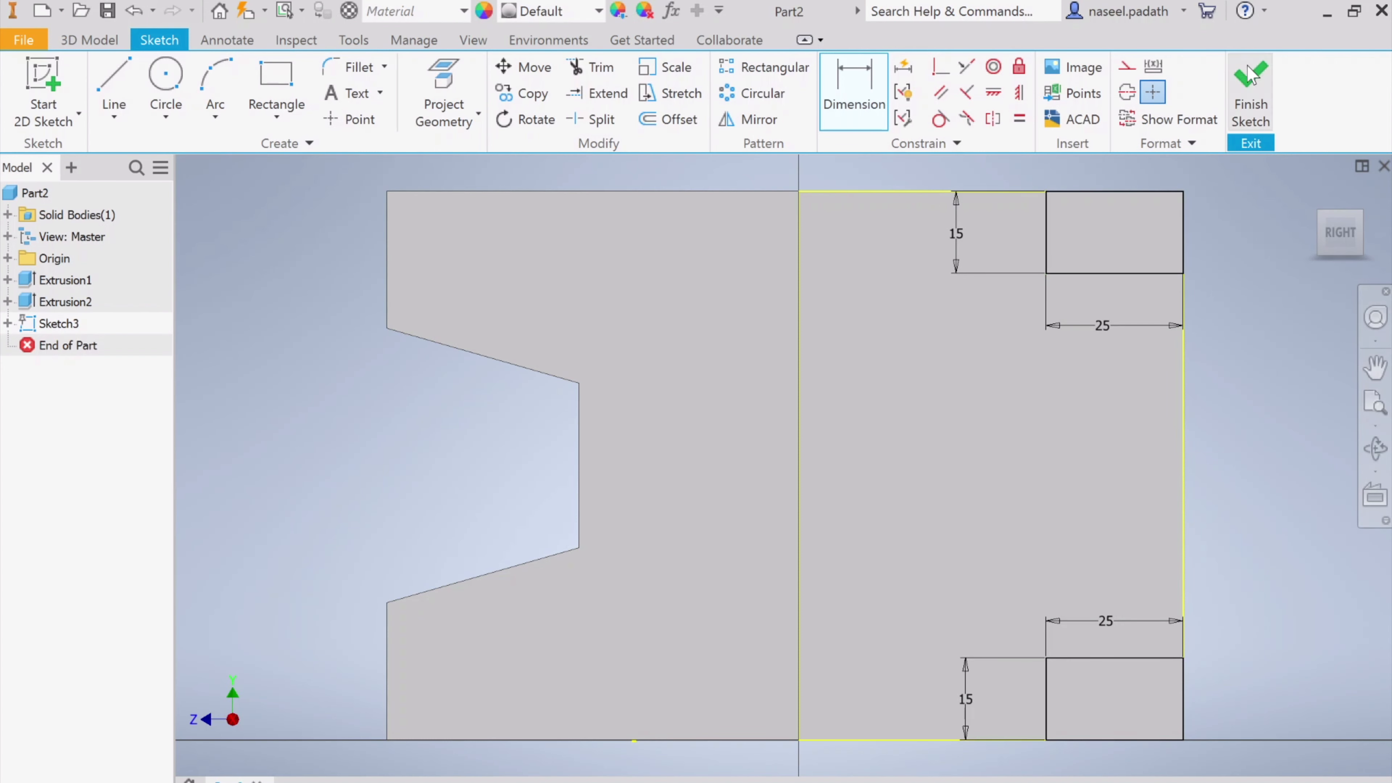
click(1251, 85)
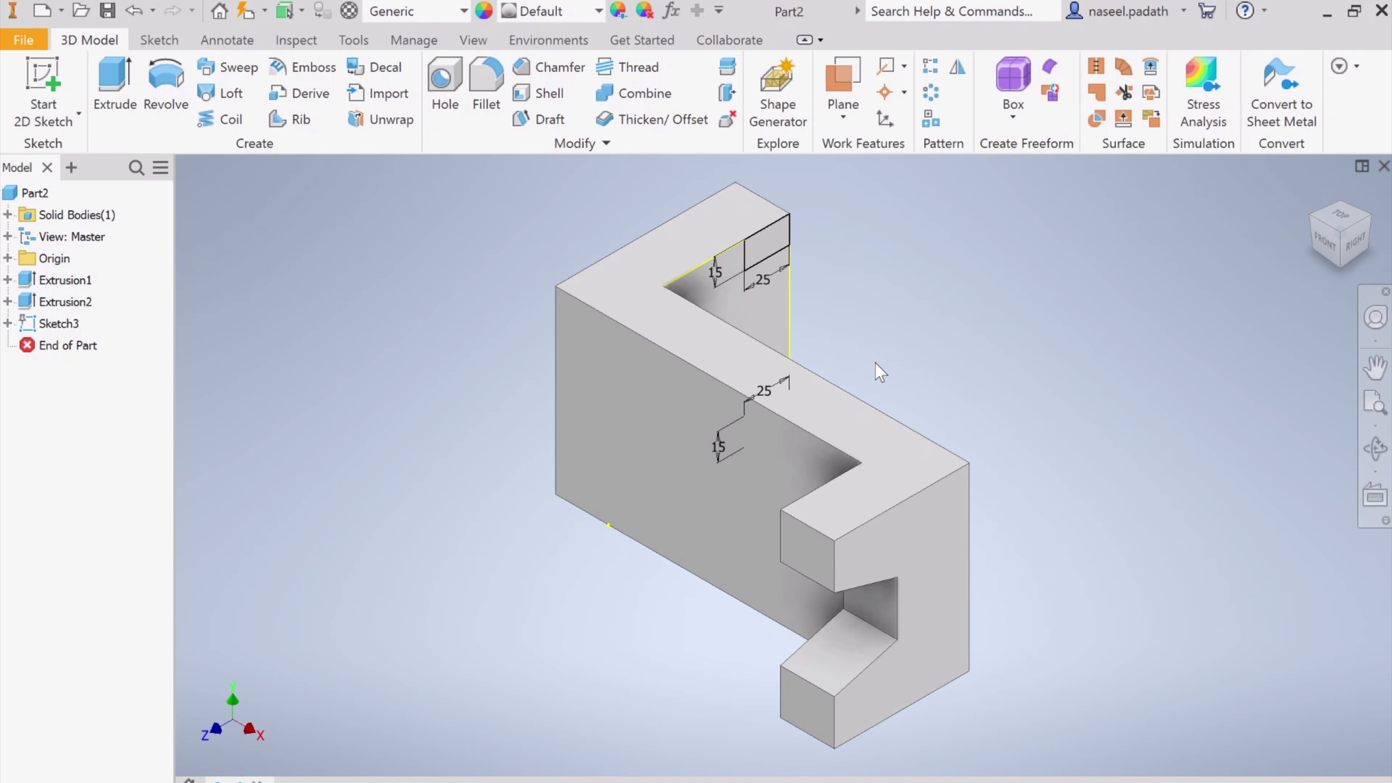
- Extrude both corner rectangles as a Through All cut into the rear leg, and return to the home view
shift+middle_drag(877, 366, 763, 362)
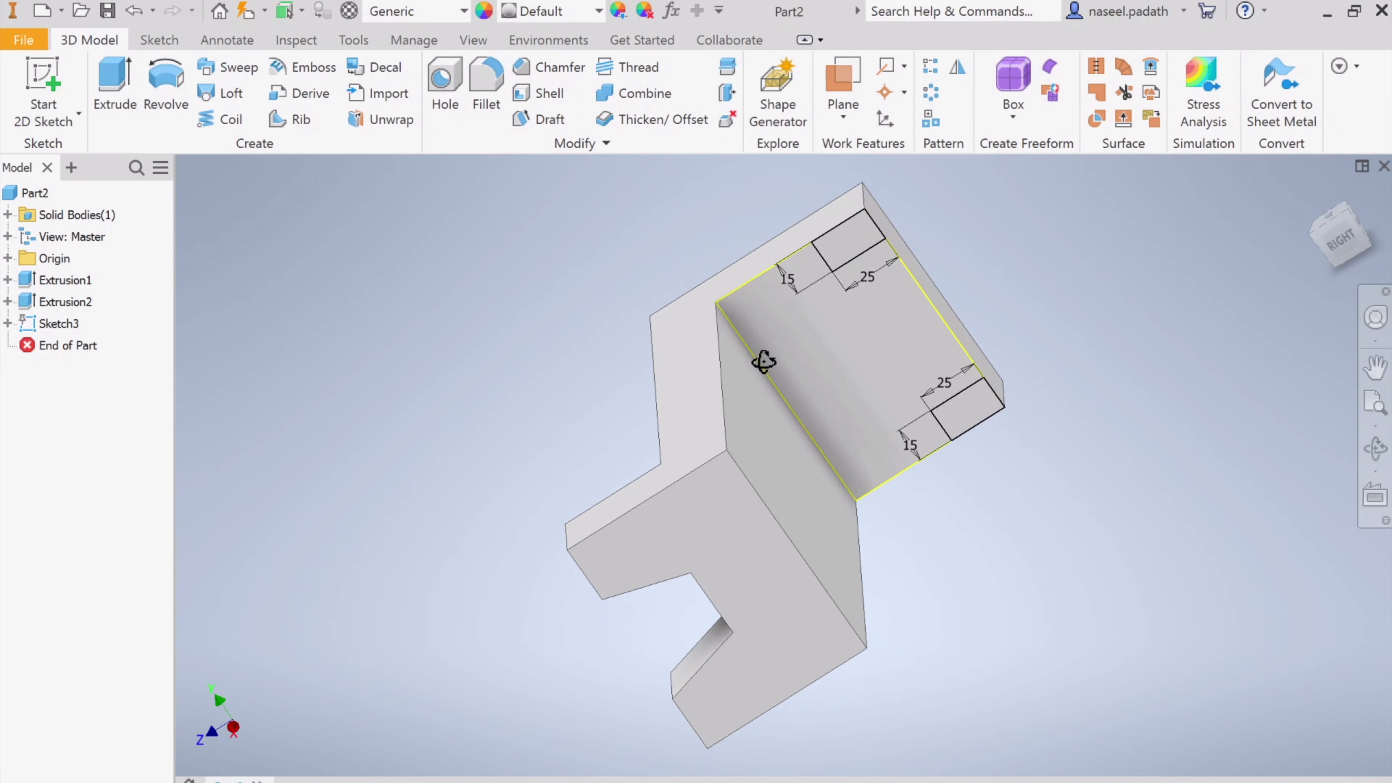
scroll(1069, 429, down, 2)
scroll(1071, 428, up, 3)
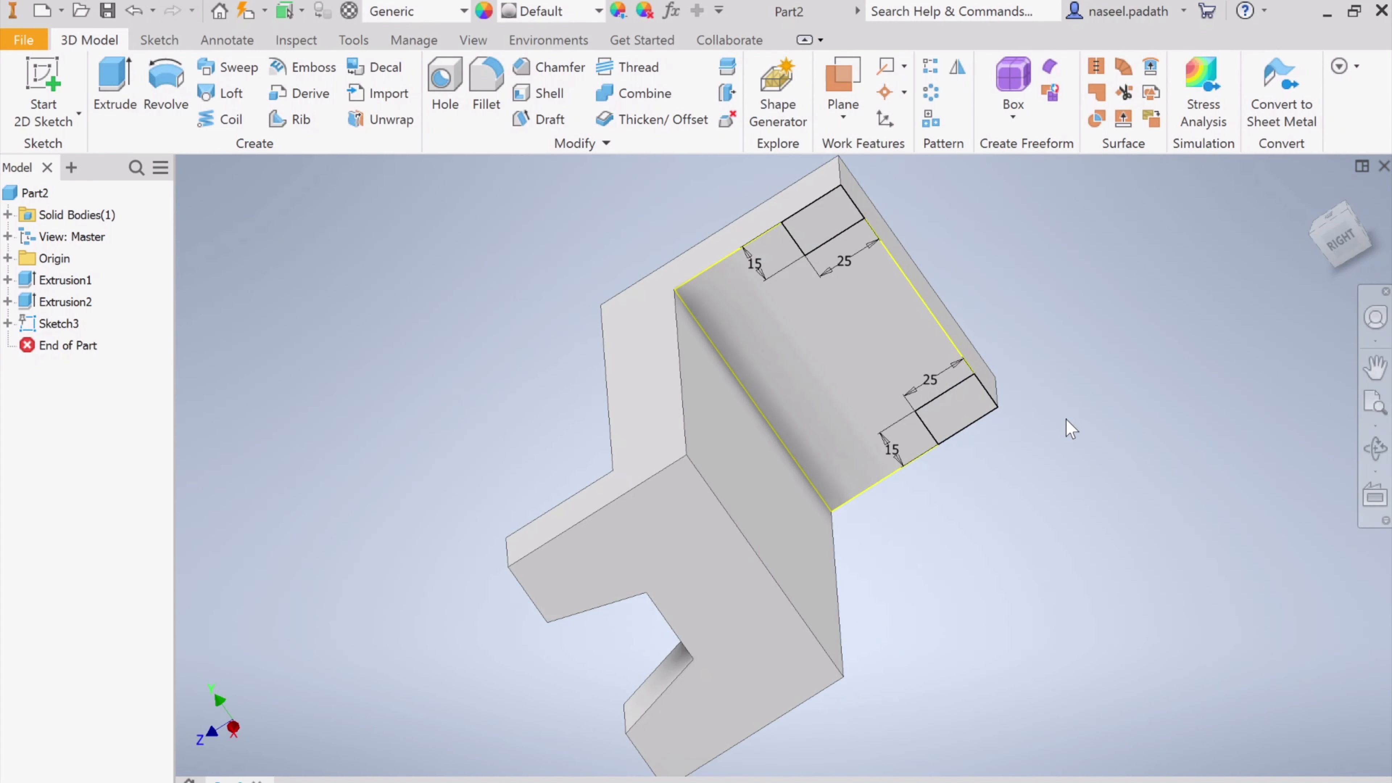
middle_drag(1071, 429, 1004, 463)
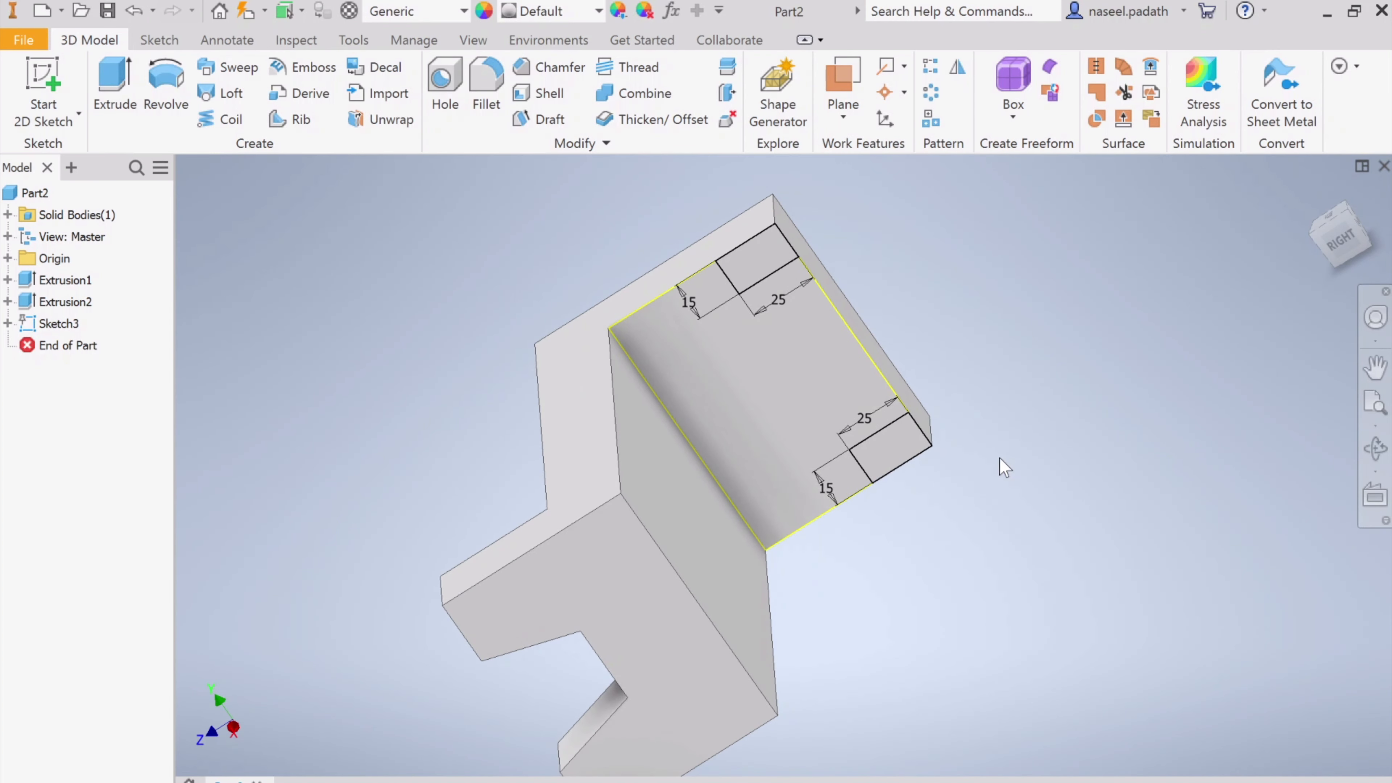
click(124, 103)
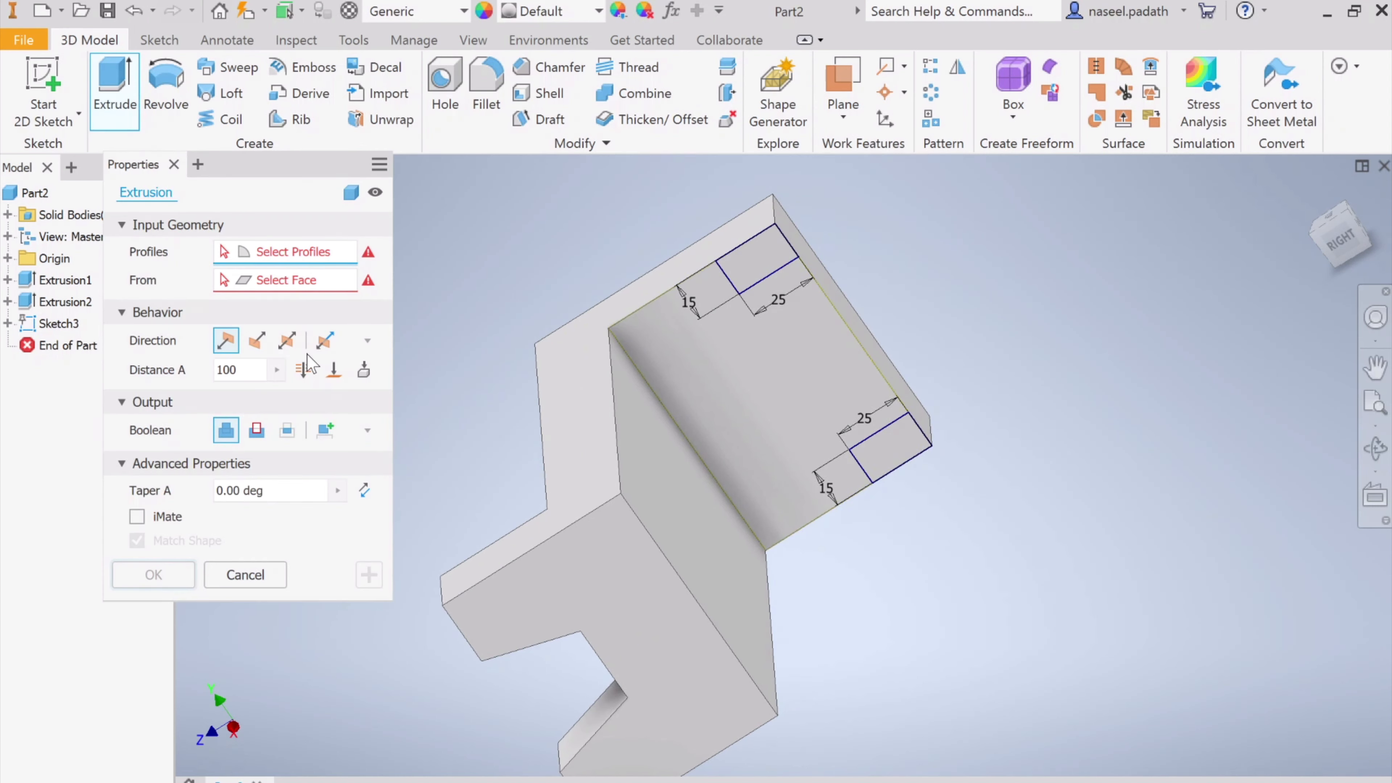
click(746, 272)
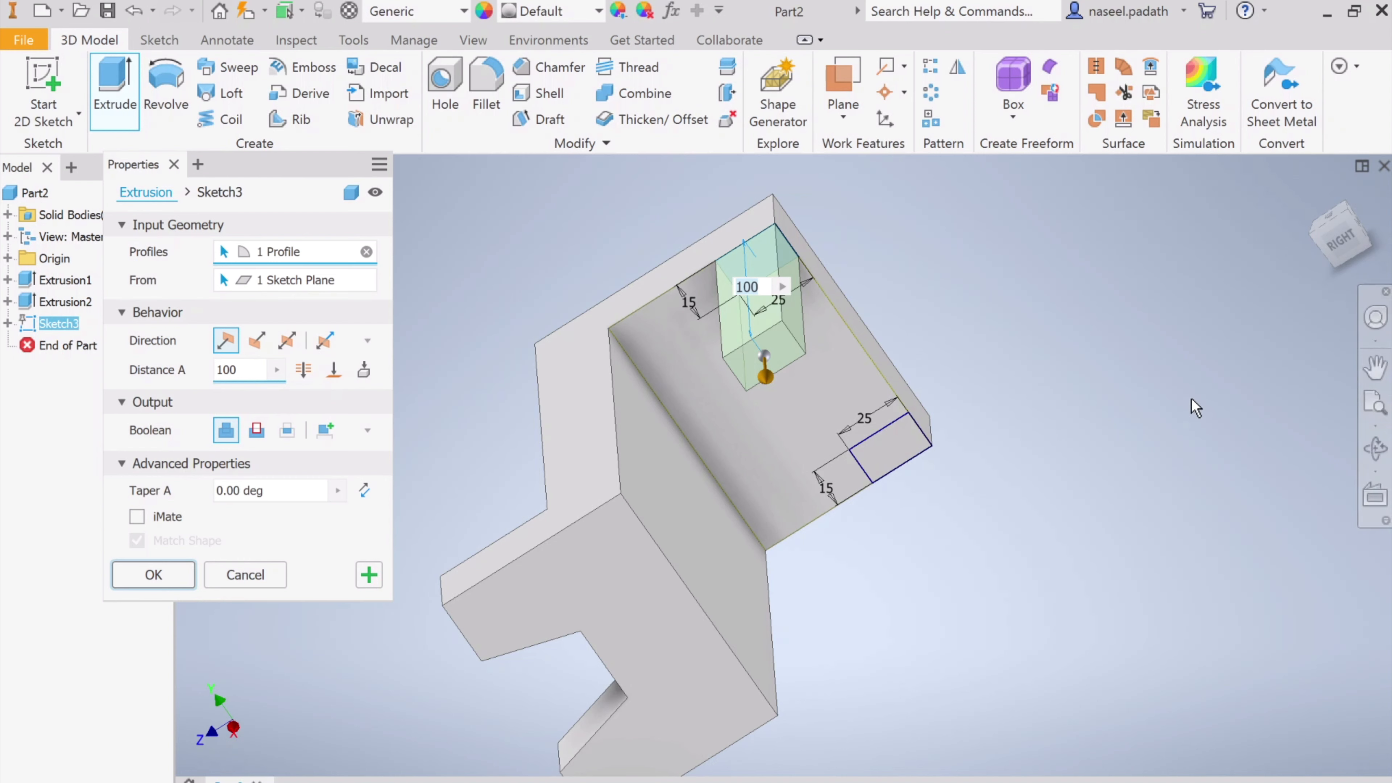
click(255, 437)
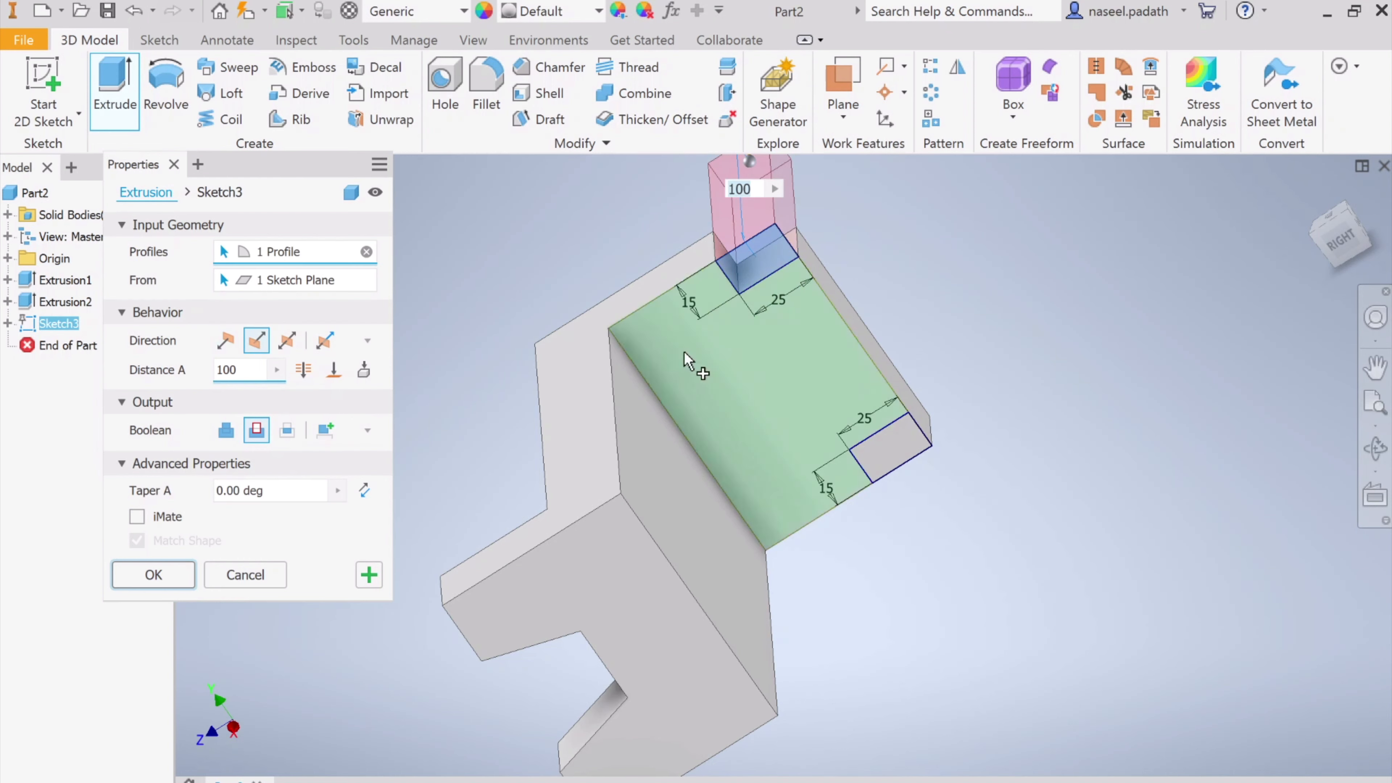
click(898, 461)
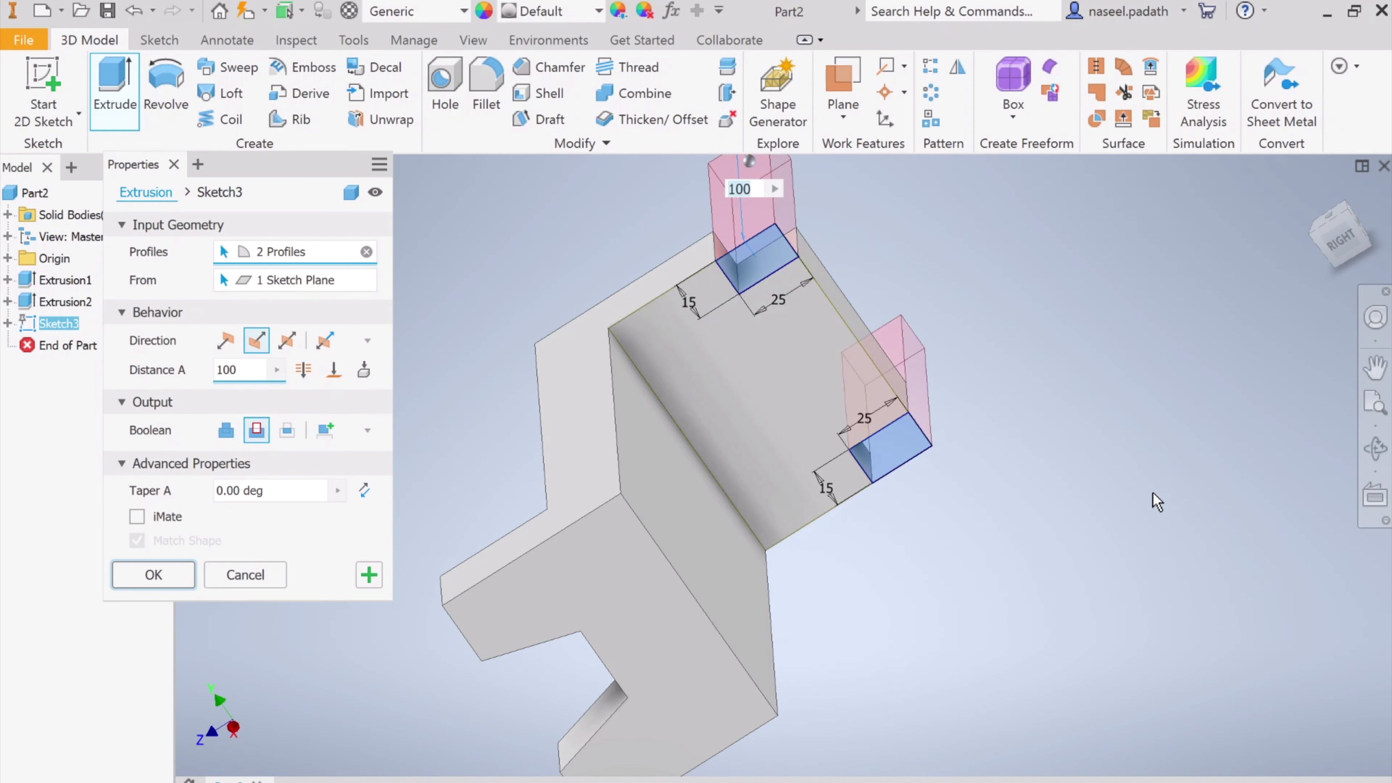
middle_drag(993, 334, 970, 375)
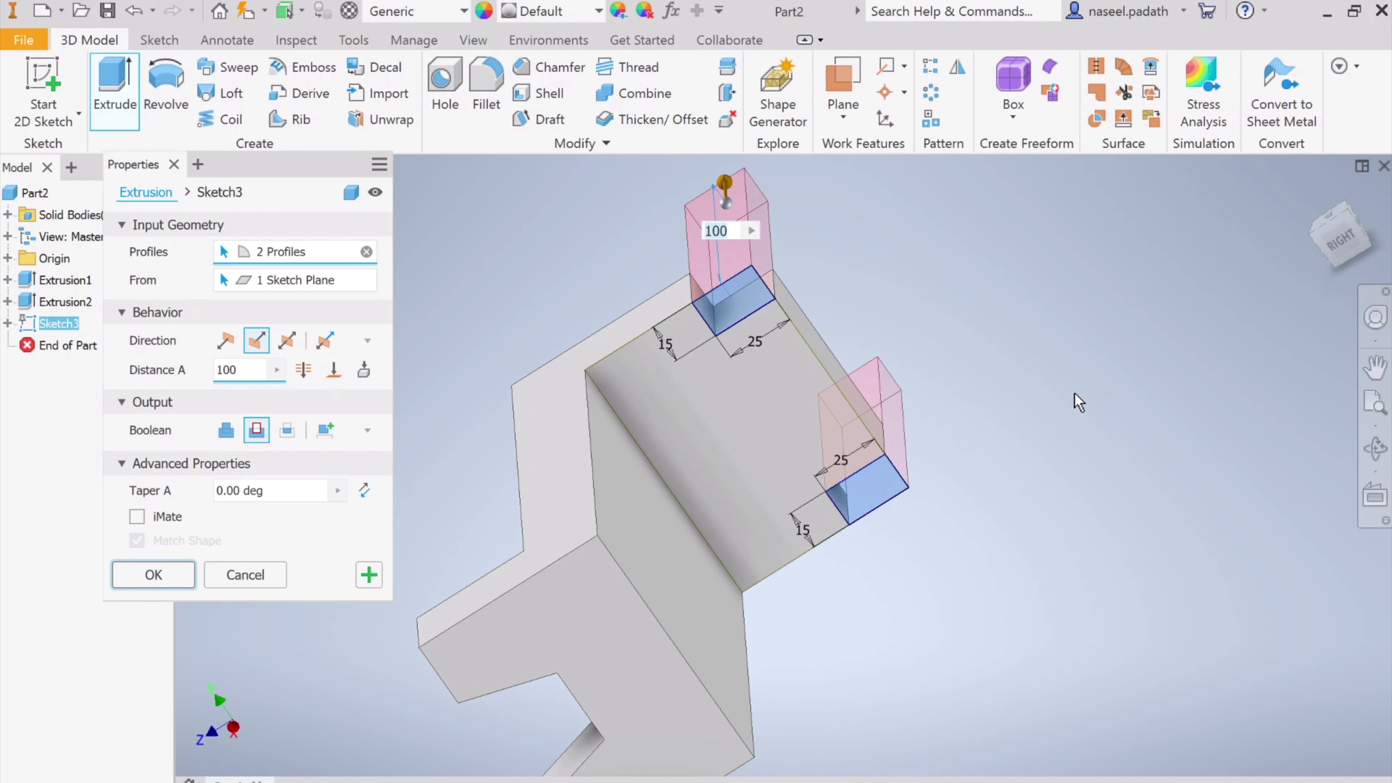
click(306, 372)
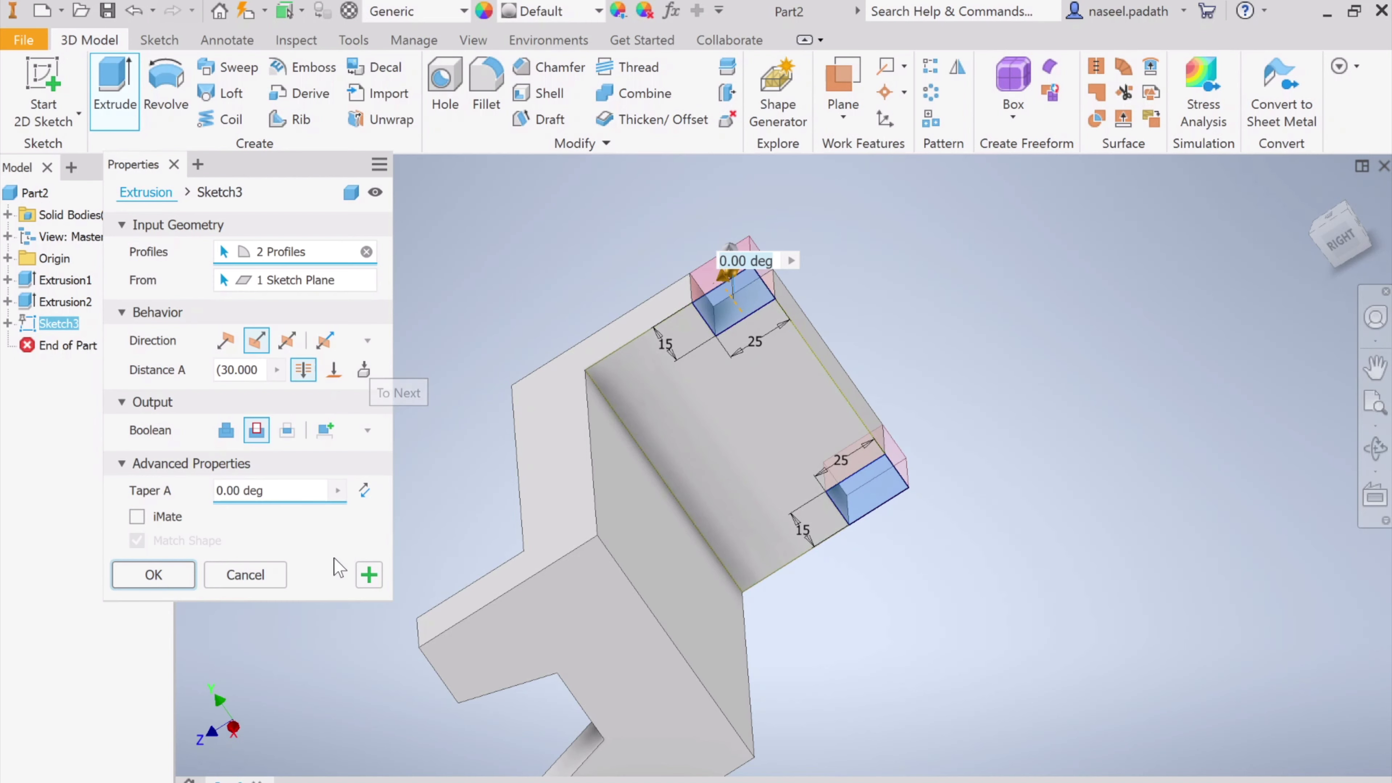
click(155, 576)
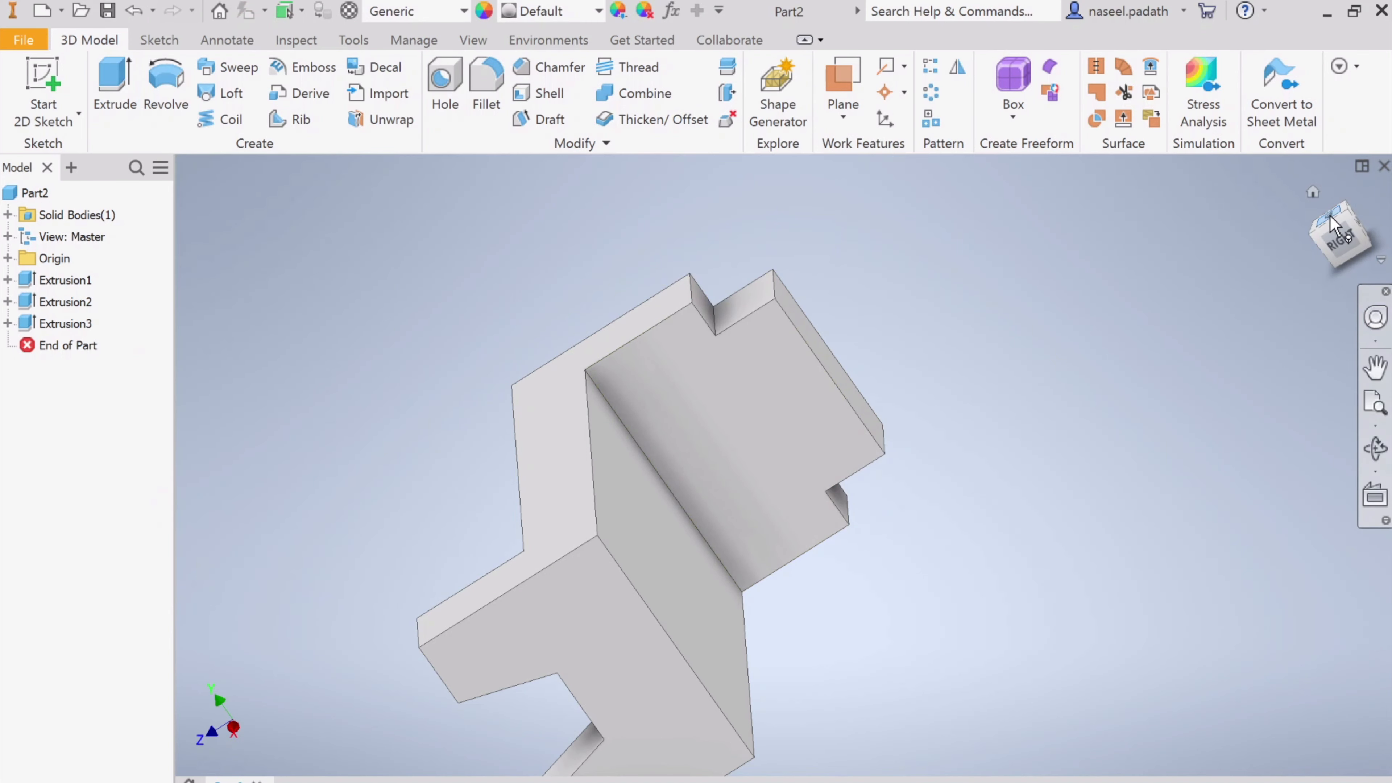
click(1313, 192)
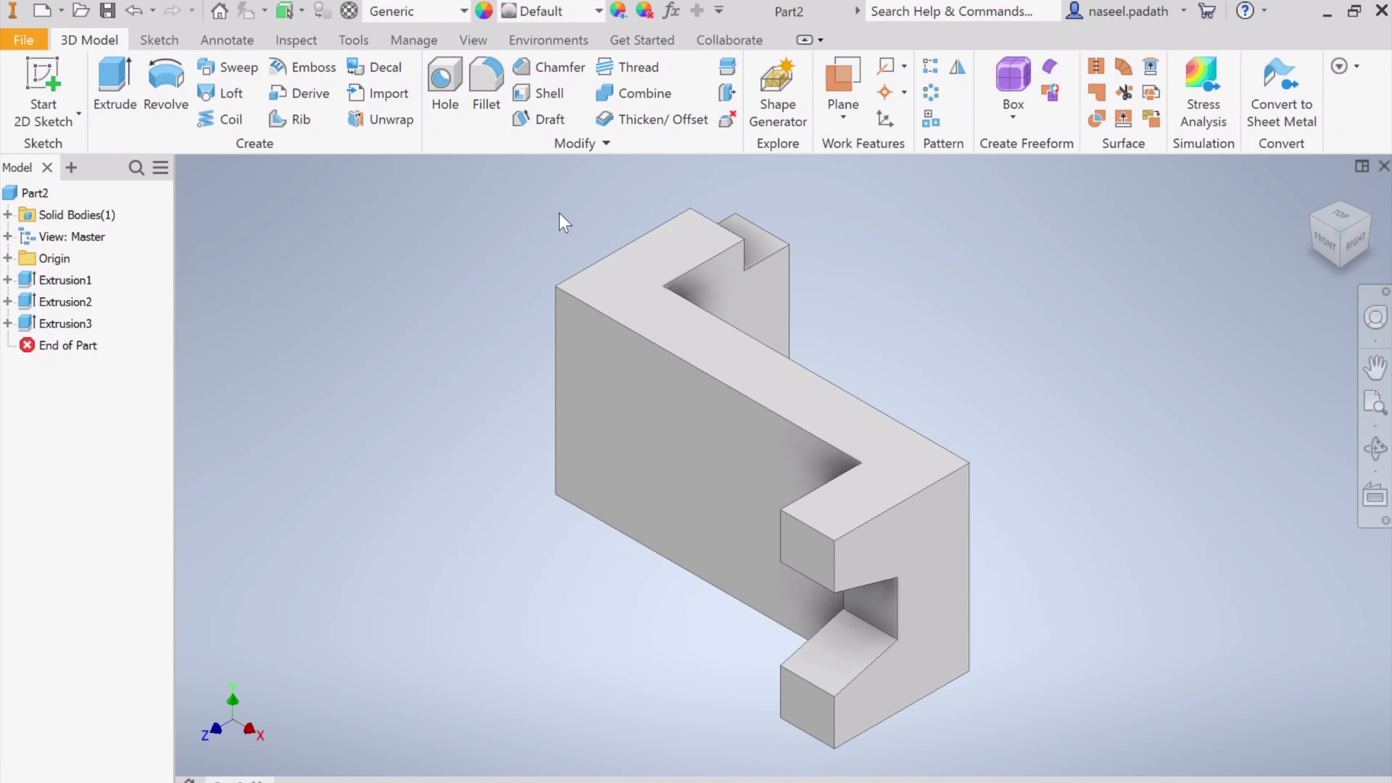
- Apply the Chrome - Polished appearance to the part
click(599, 11)
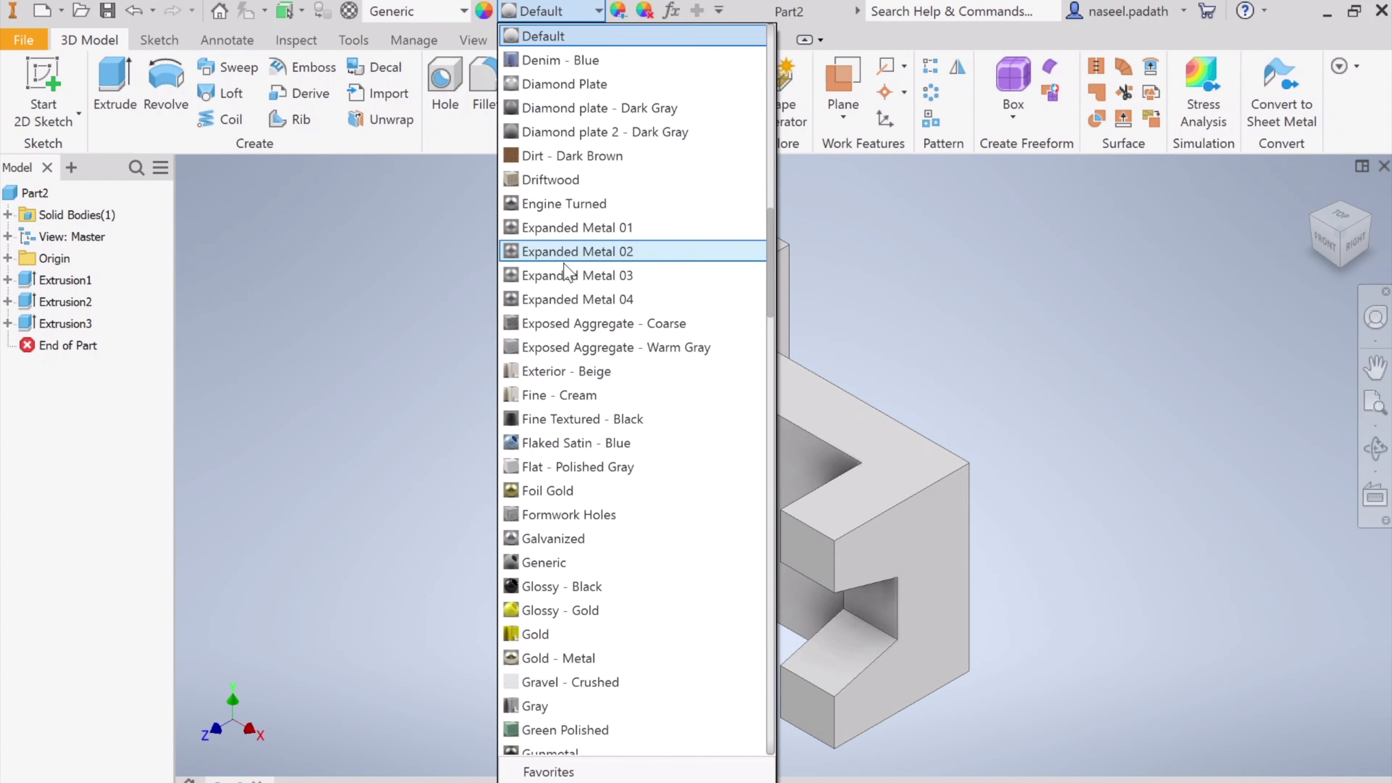
scroll(567, 268, up, 9)
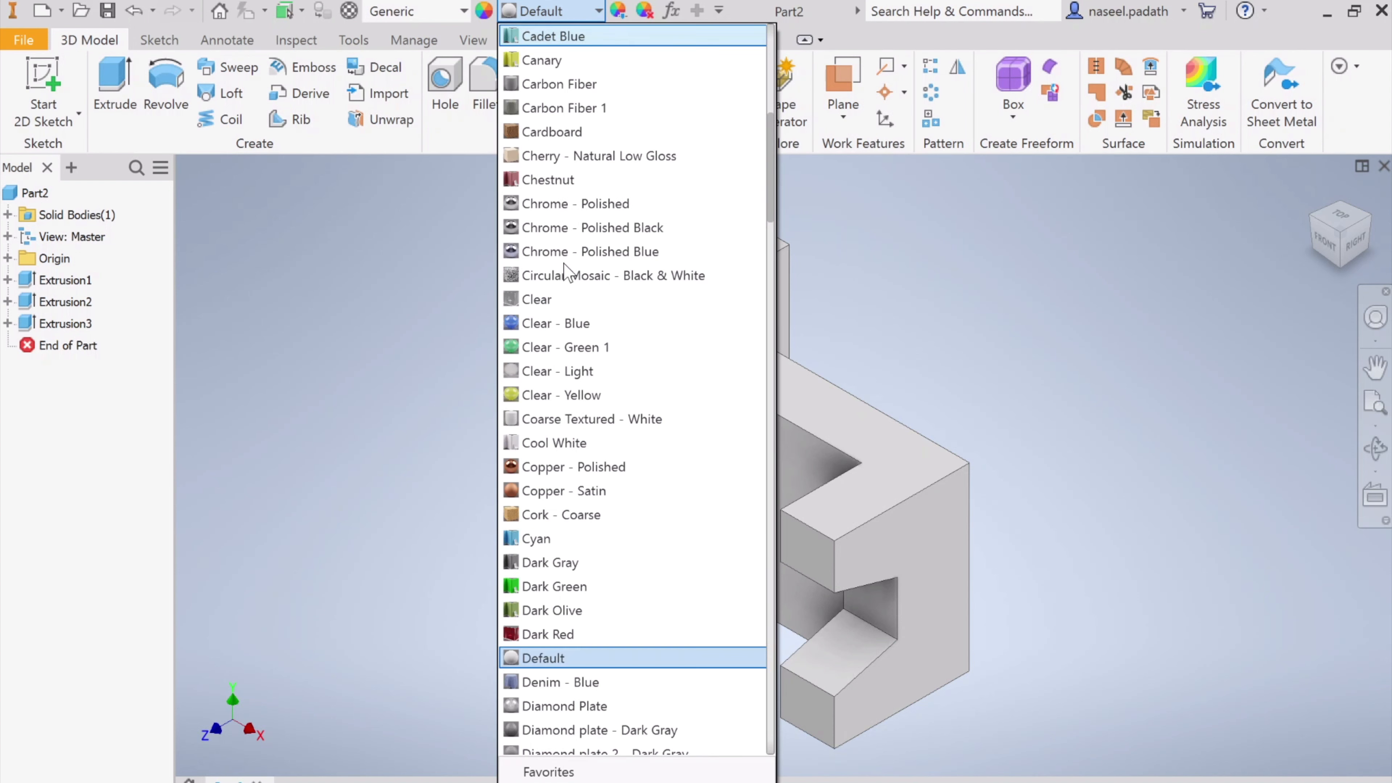
click(578, 207)
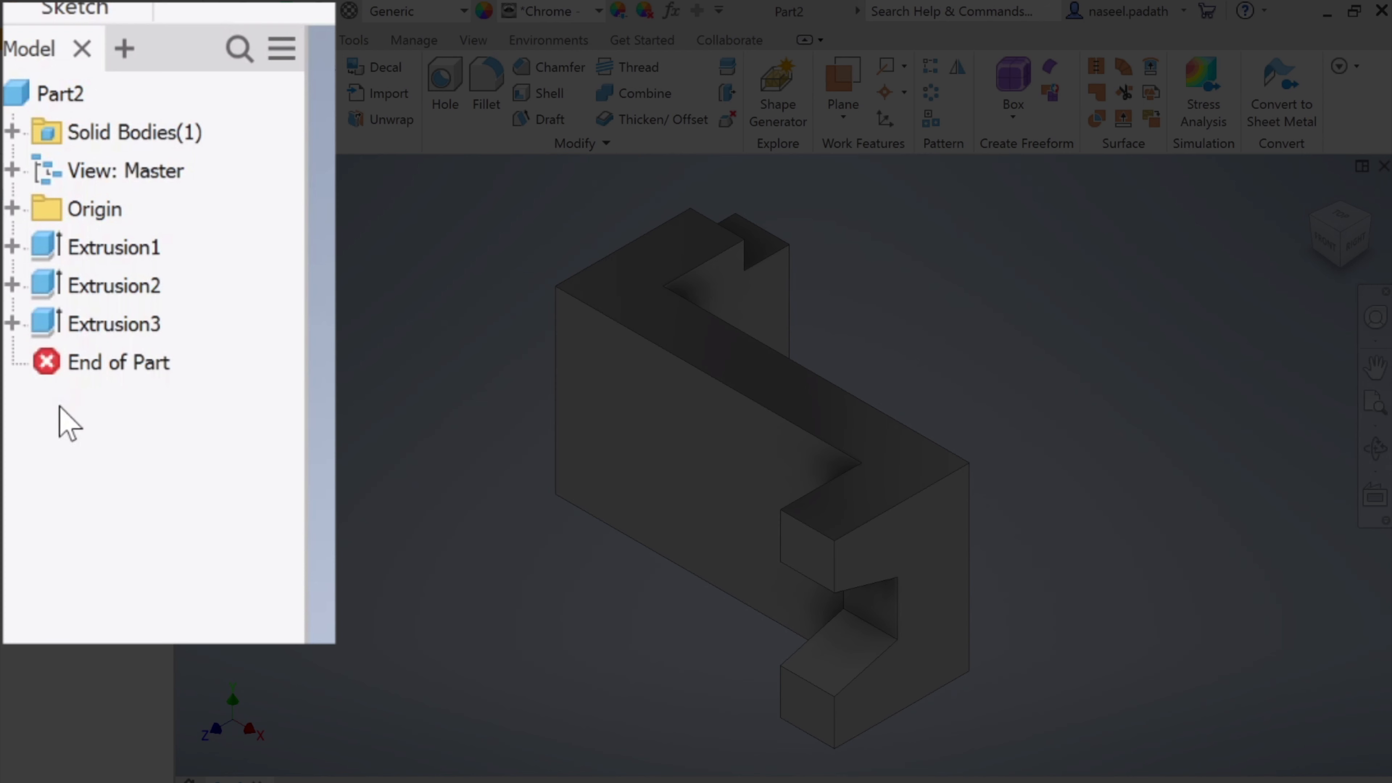
- Reopen the Z-shaped profile sketch of Extrusion1, inspect its upper 170 mm dimension, and finish the sketch
click(12, 247)
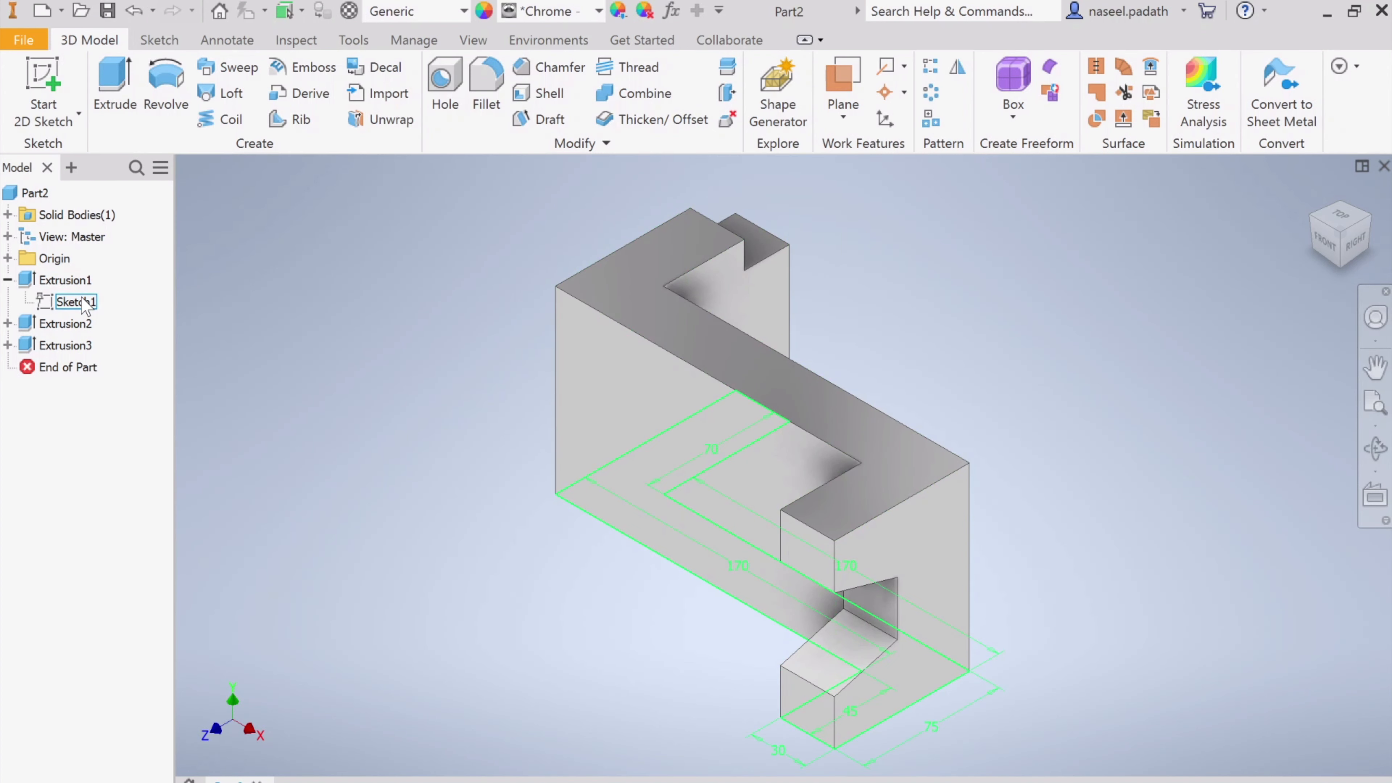
double_click(86, 303)
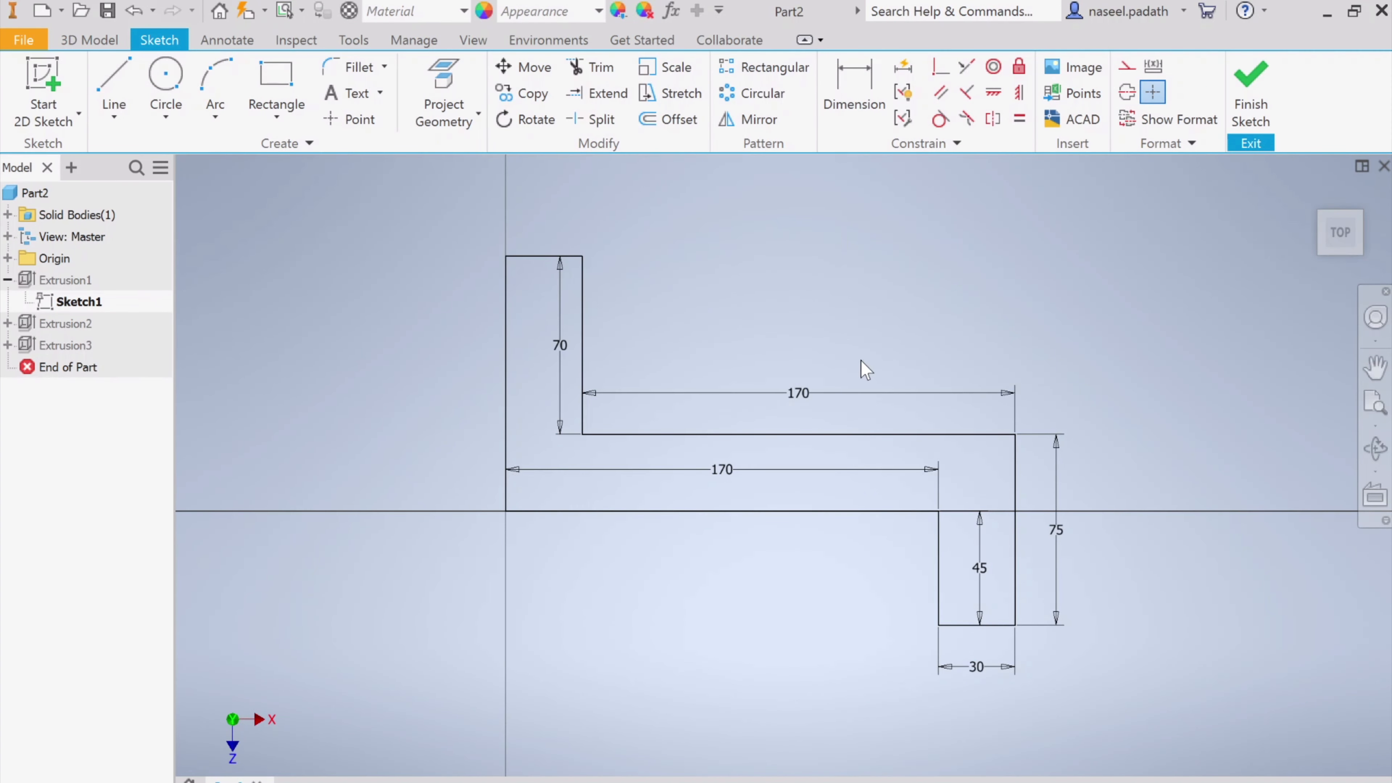
double_click(803, 396)
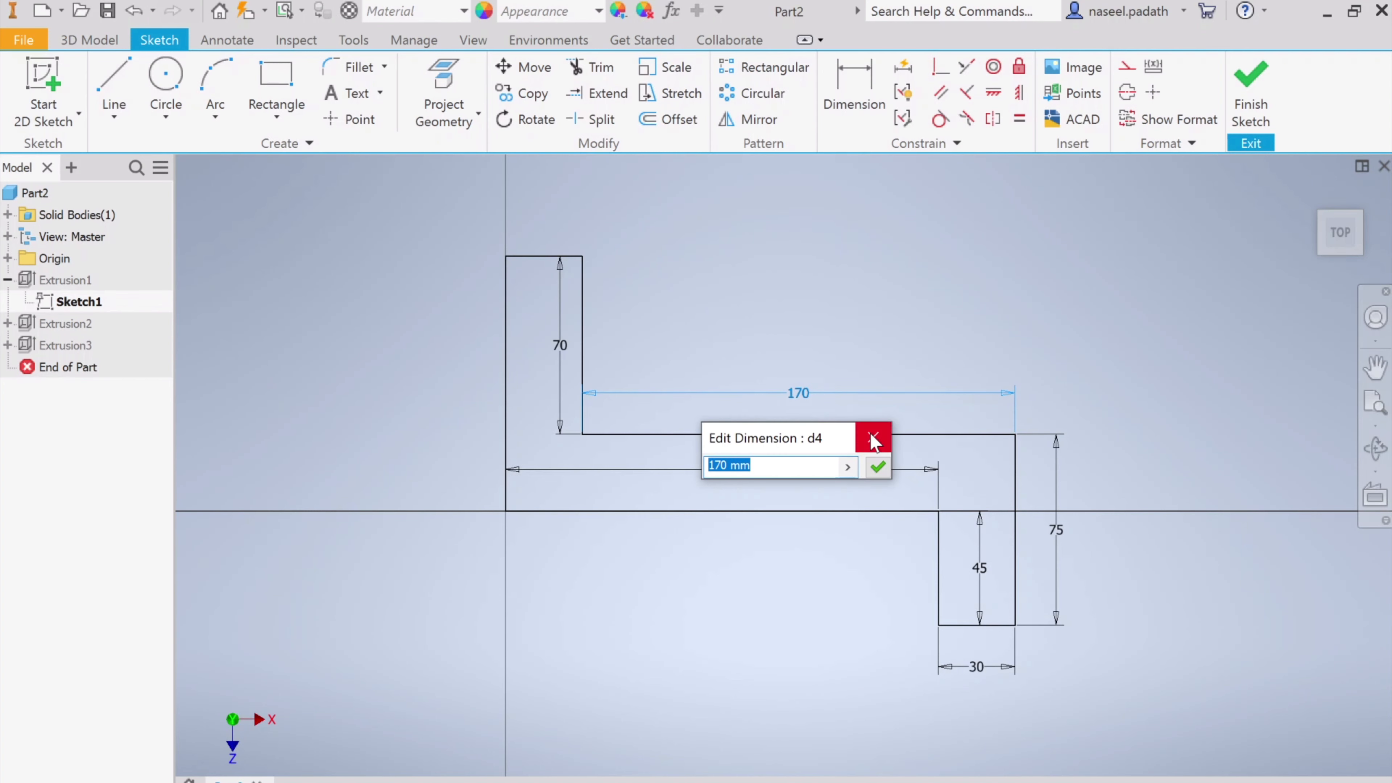
click(874, 439)
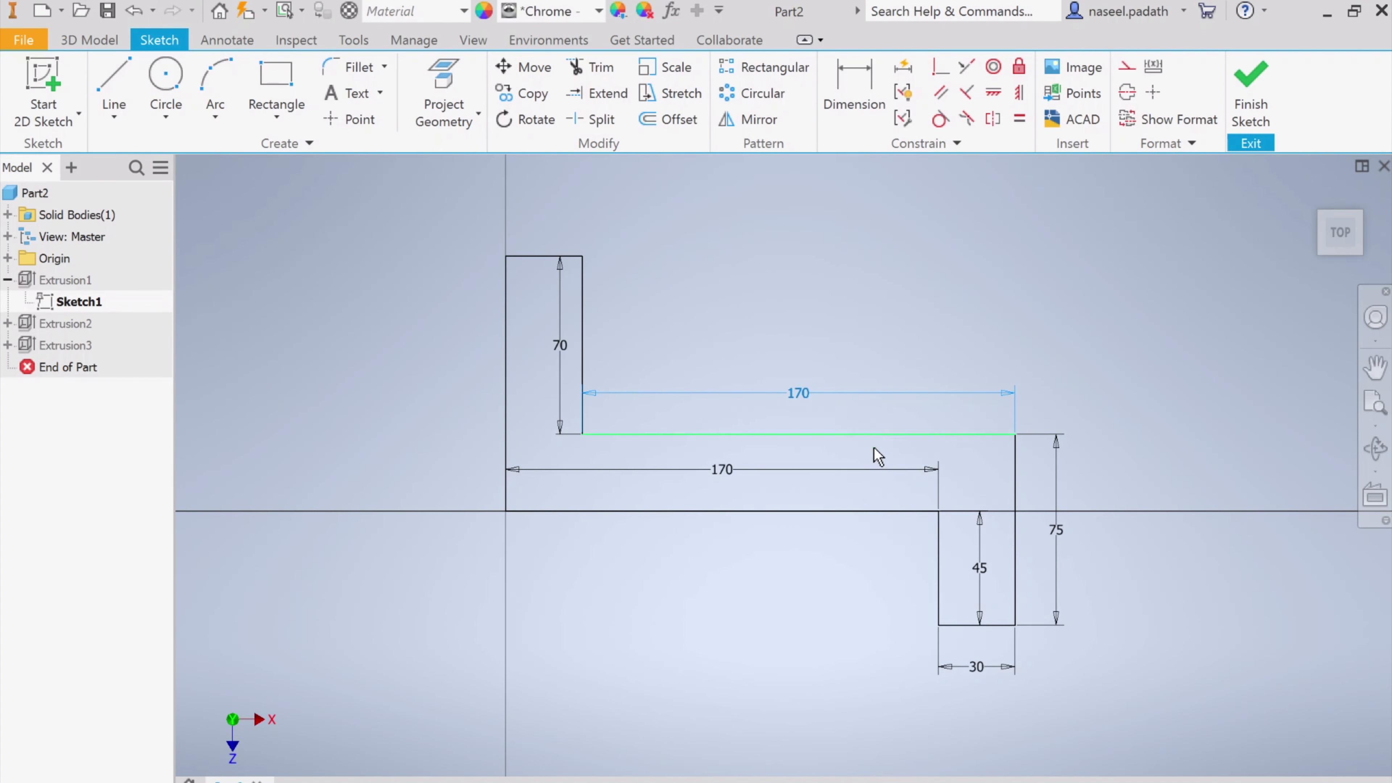
click(1251, 93)
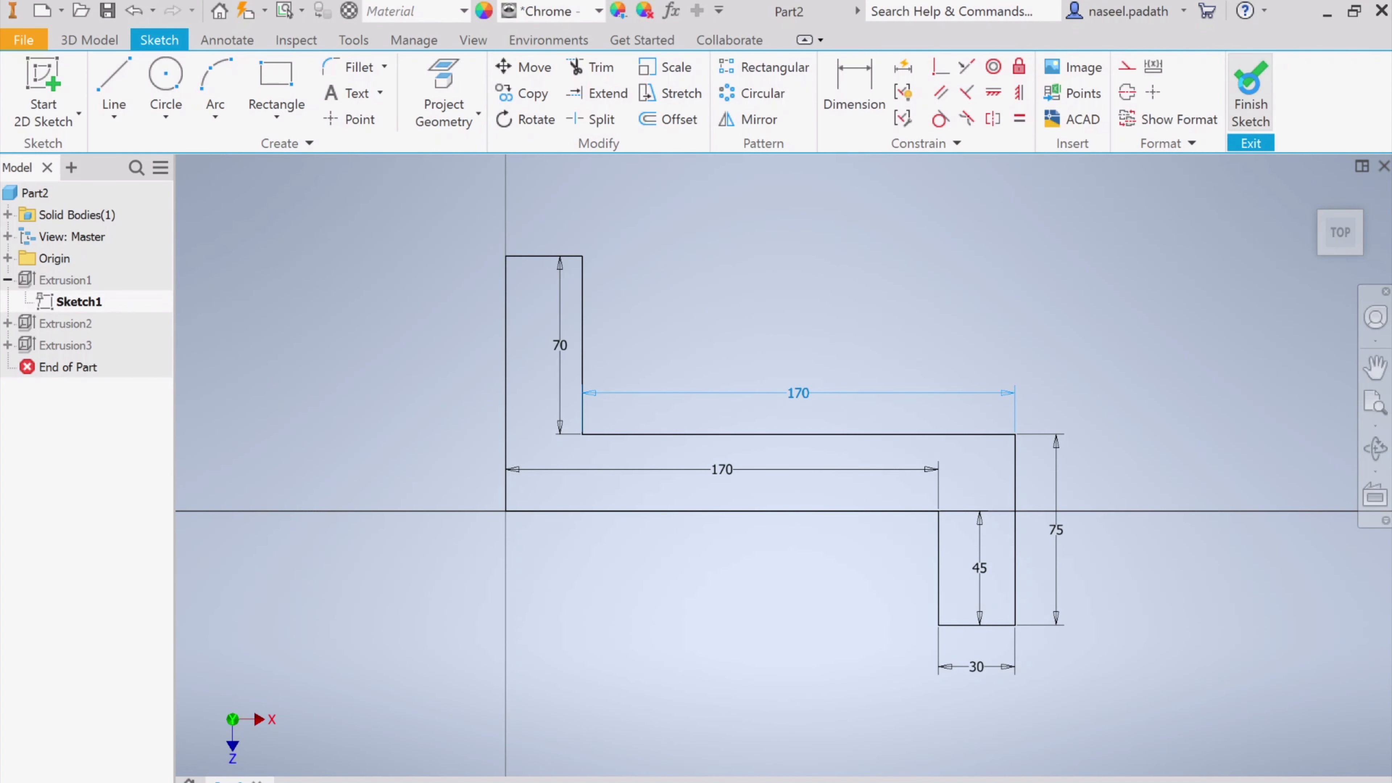
- Review the notch sketch under Extrusion2 and open the corner-rectangle sketch under Extrusion3 to check it, and finish the sketch
click(7, 323)
click(88, 349)
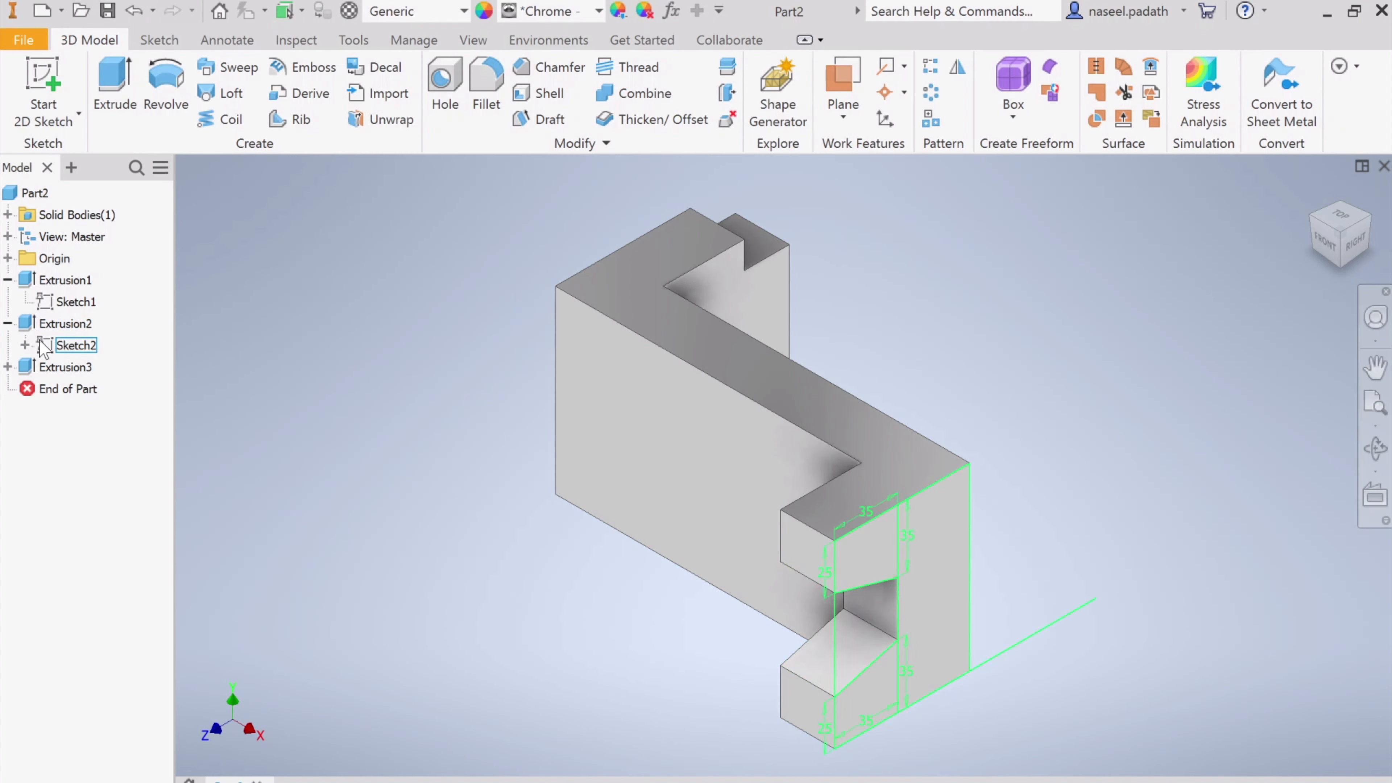
click(7, 367)
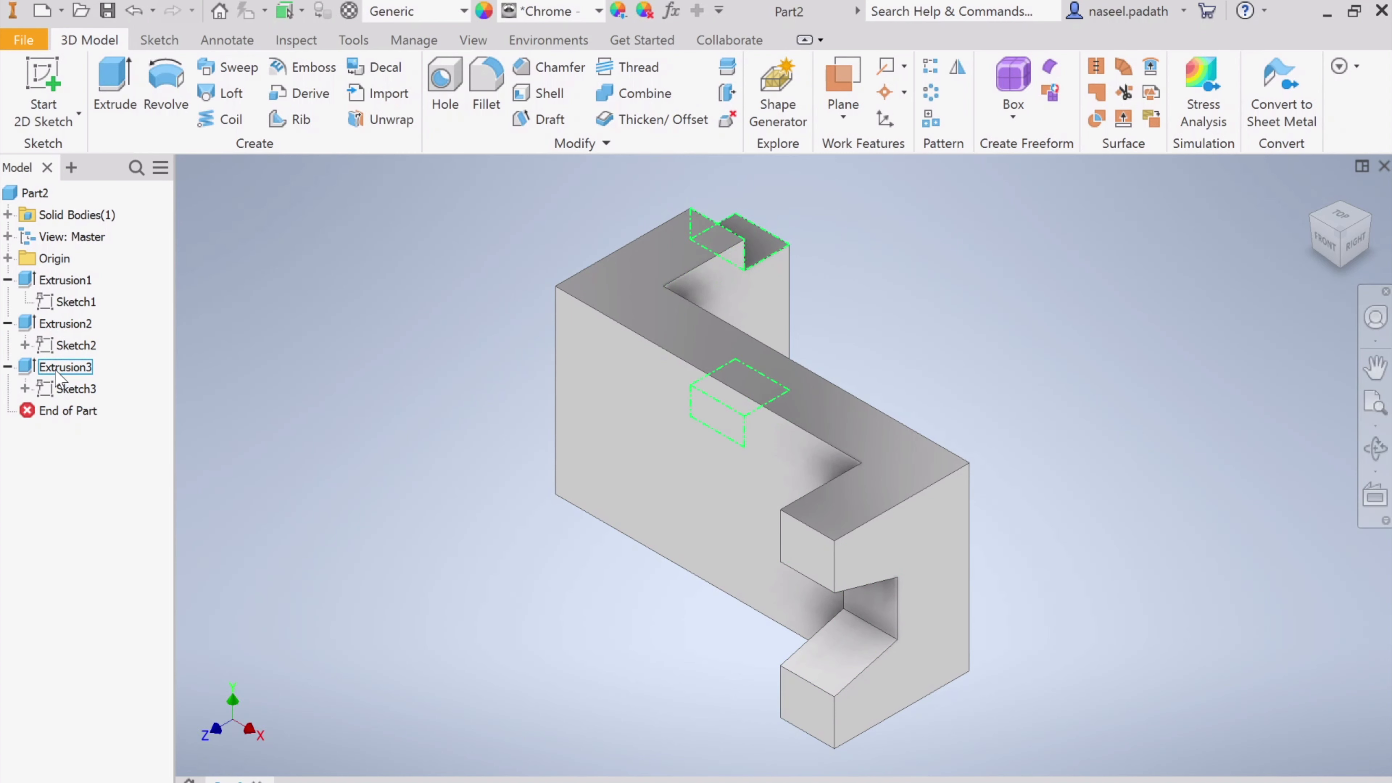
double_click(65, 388)
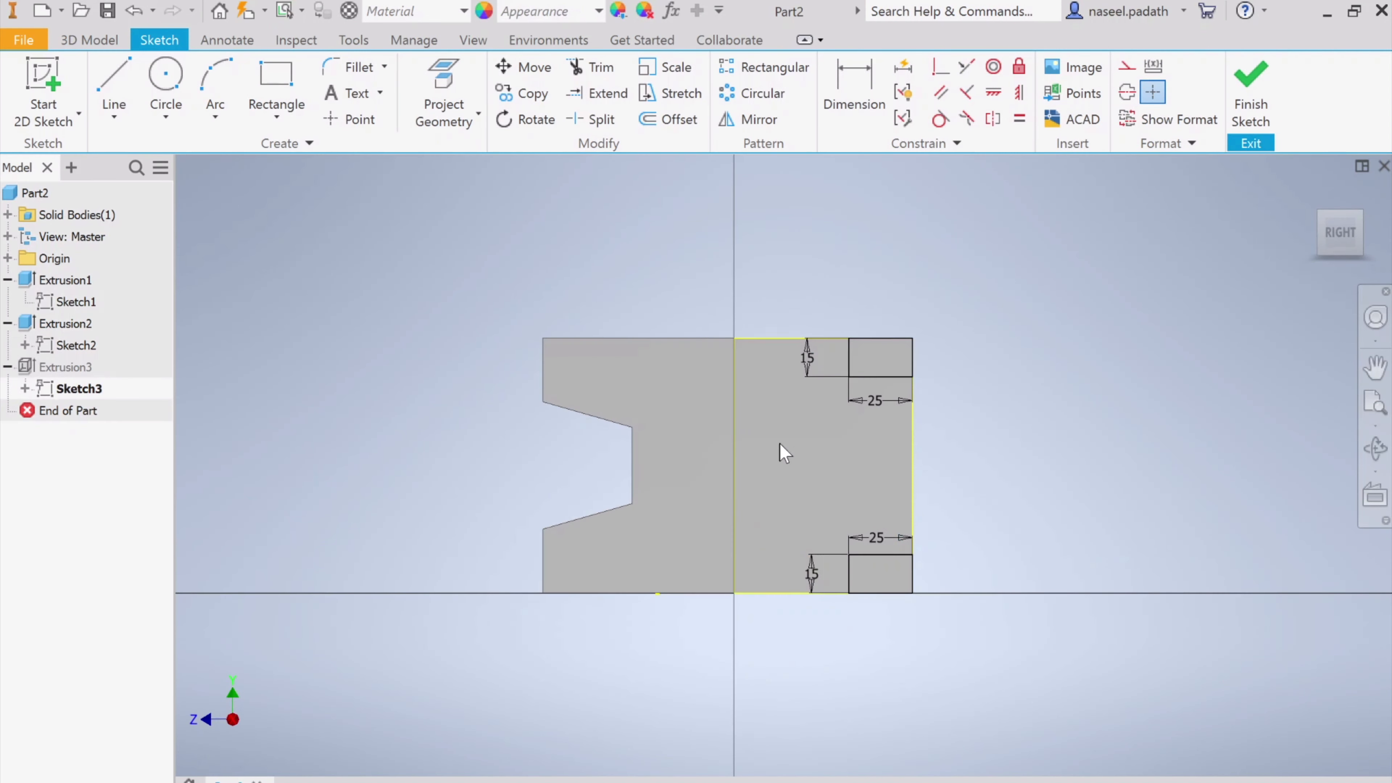
click(1251, 91)
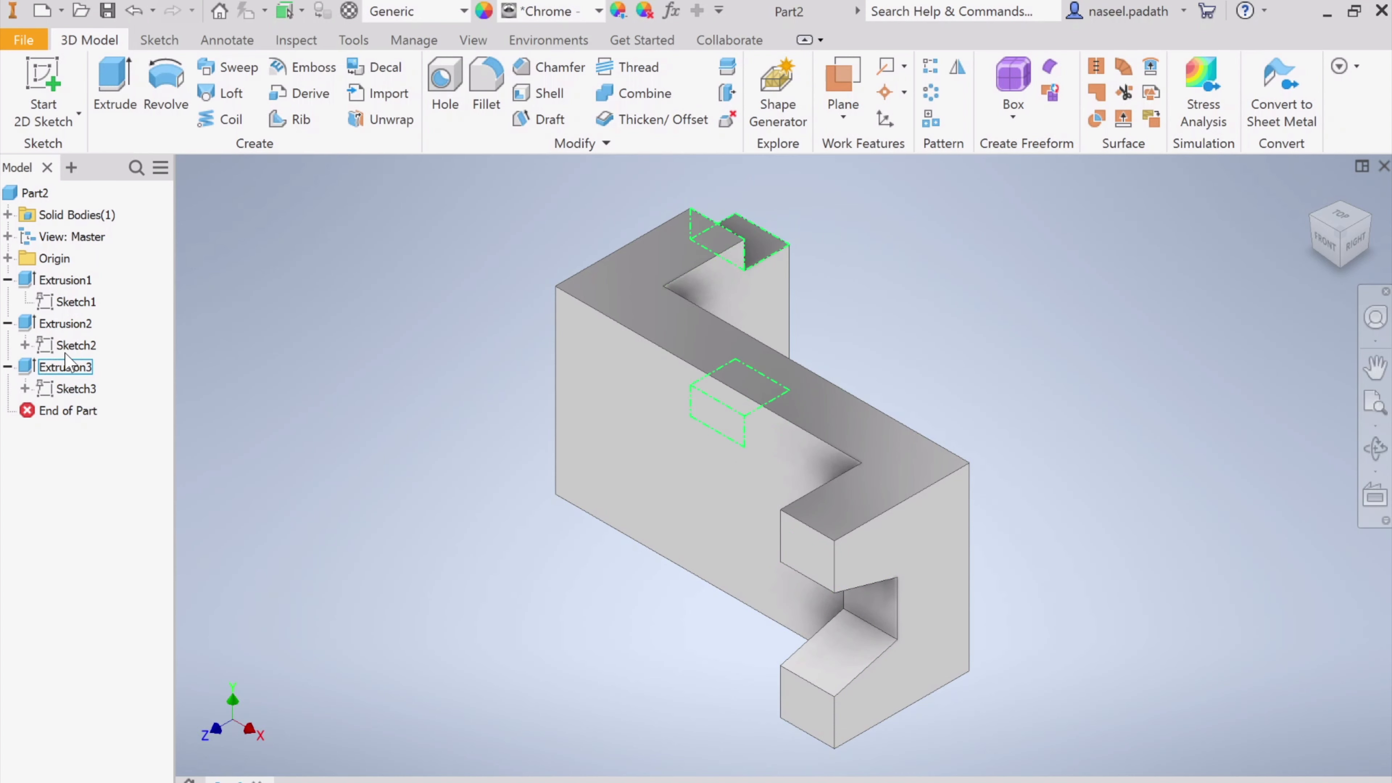
- Delete Extrusion3 together with its sketch, and undo the deletion
right_click(71, 371)
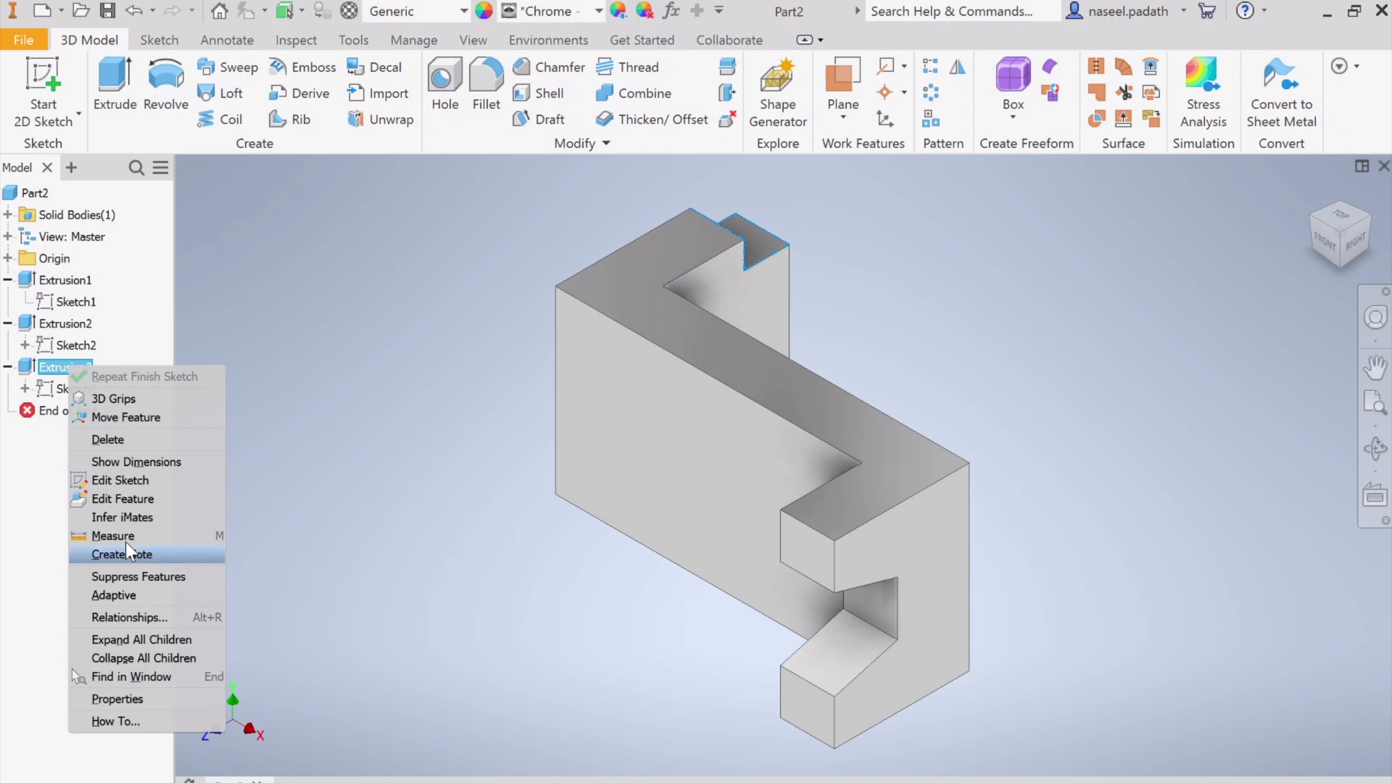
click(137, 445)
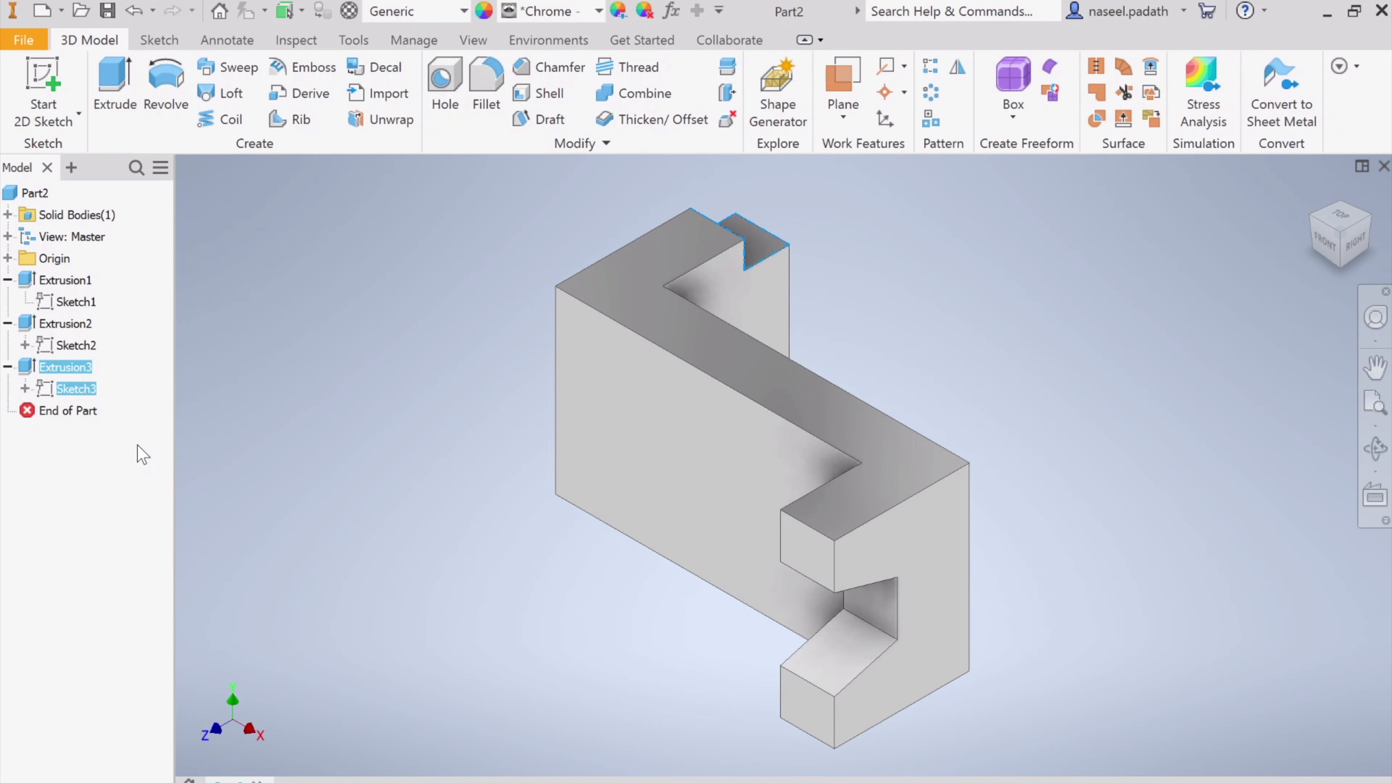
key(Return)
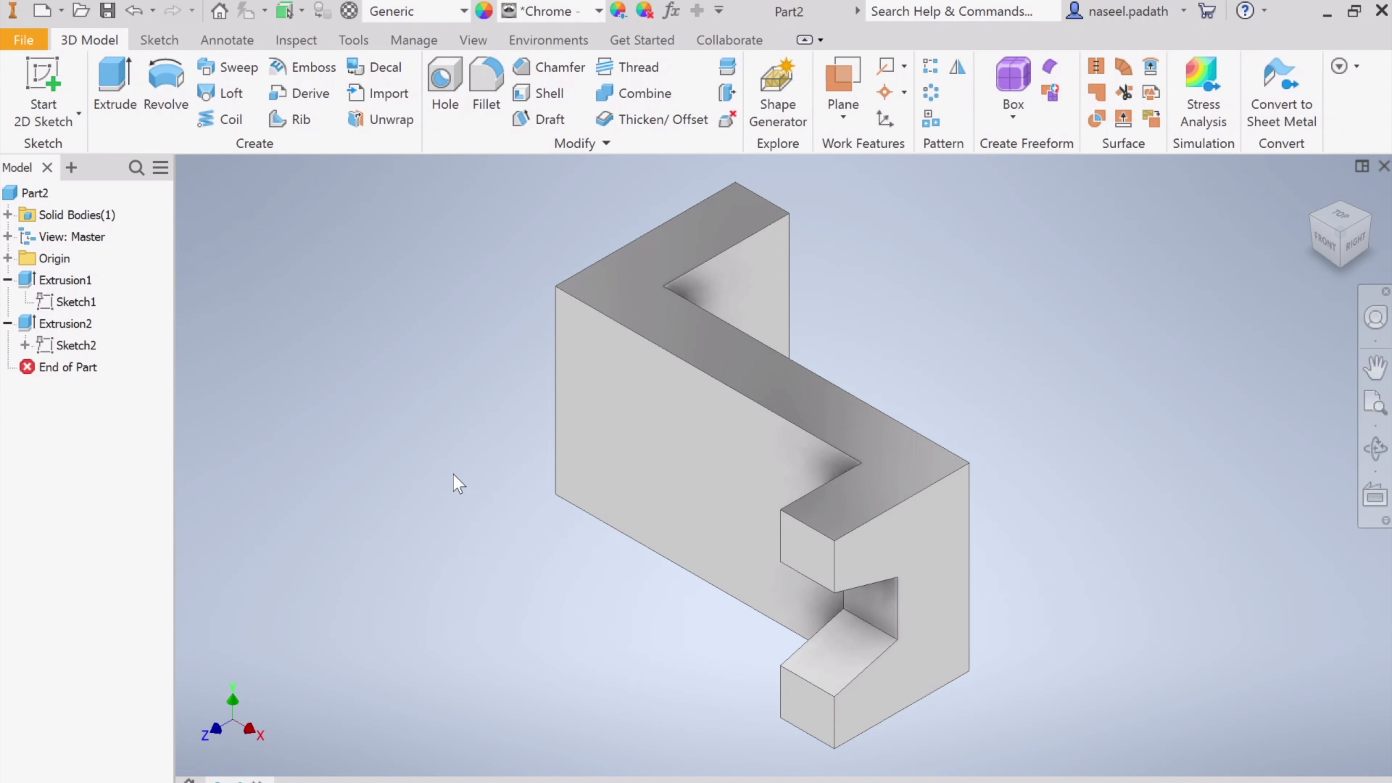
key(ctrl+z)
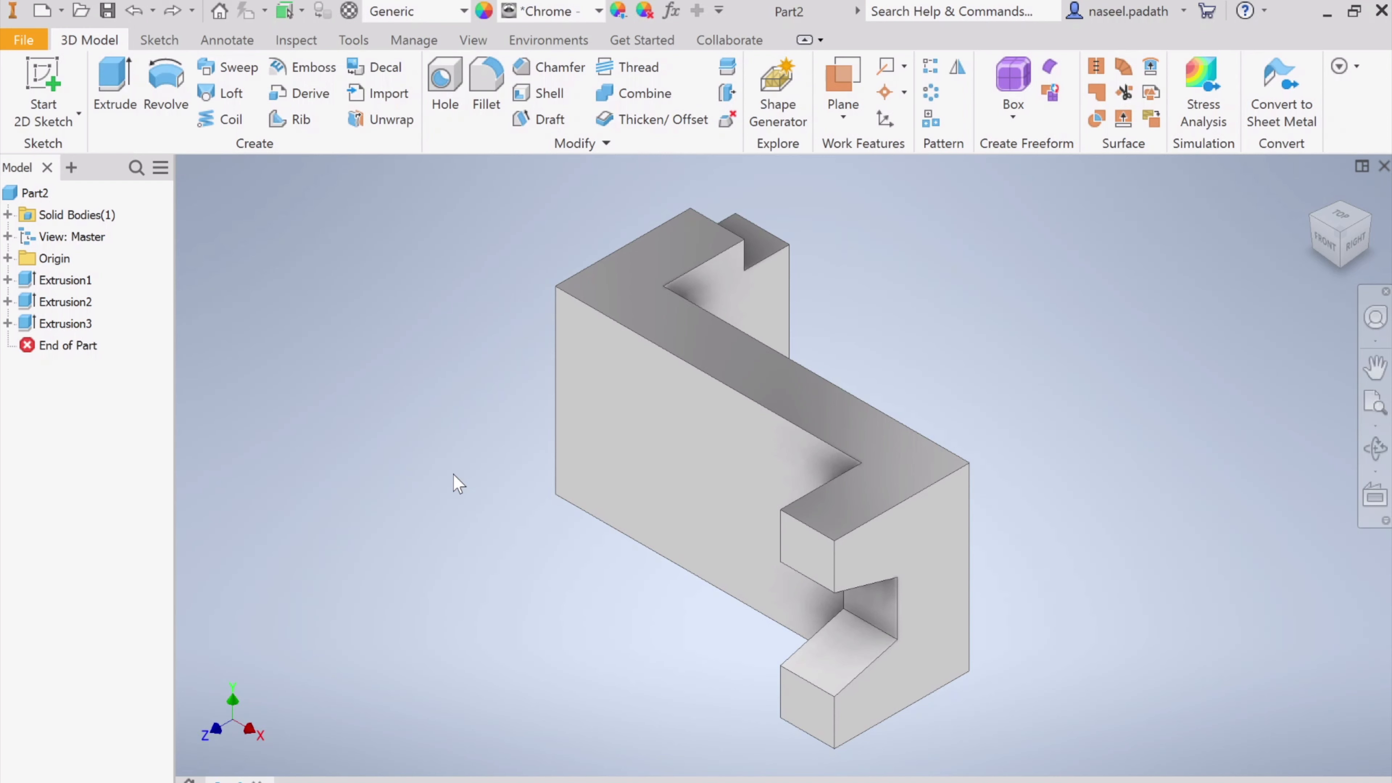
- Save the part as Activity-4 in the Youtube folder
click(107, 10)
click(630, 364)
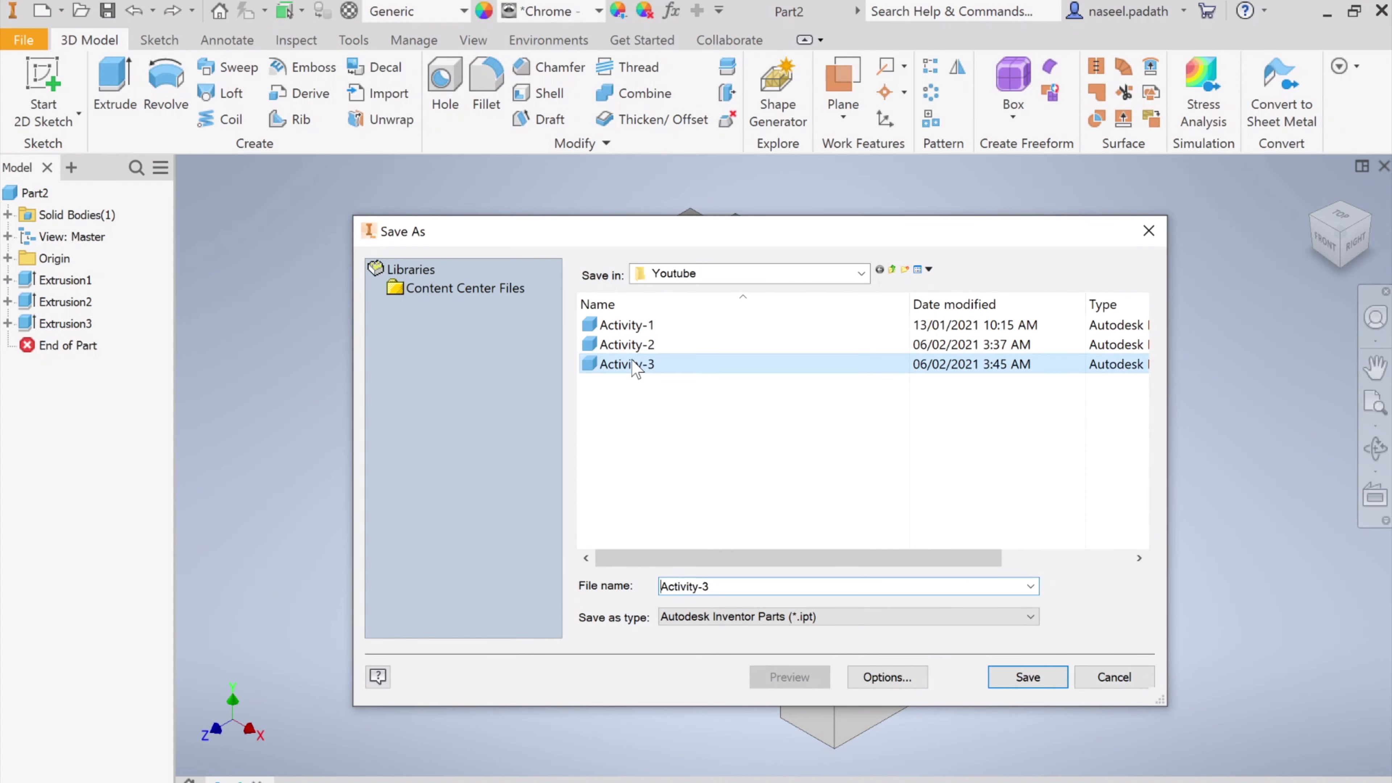
click(745, 587)
click(740, 587)
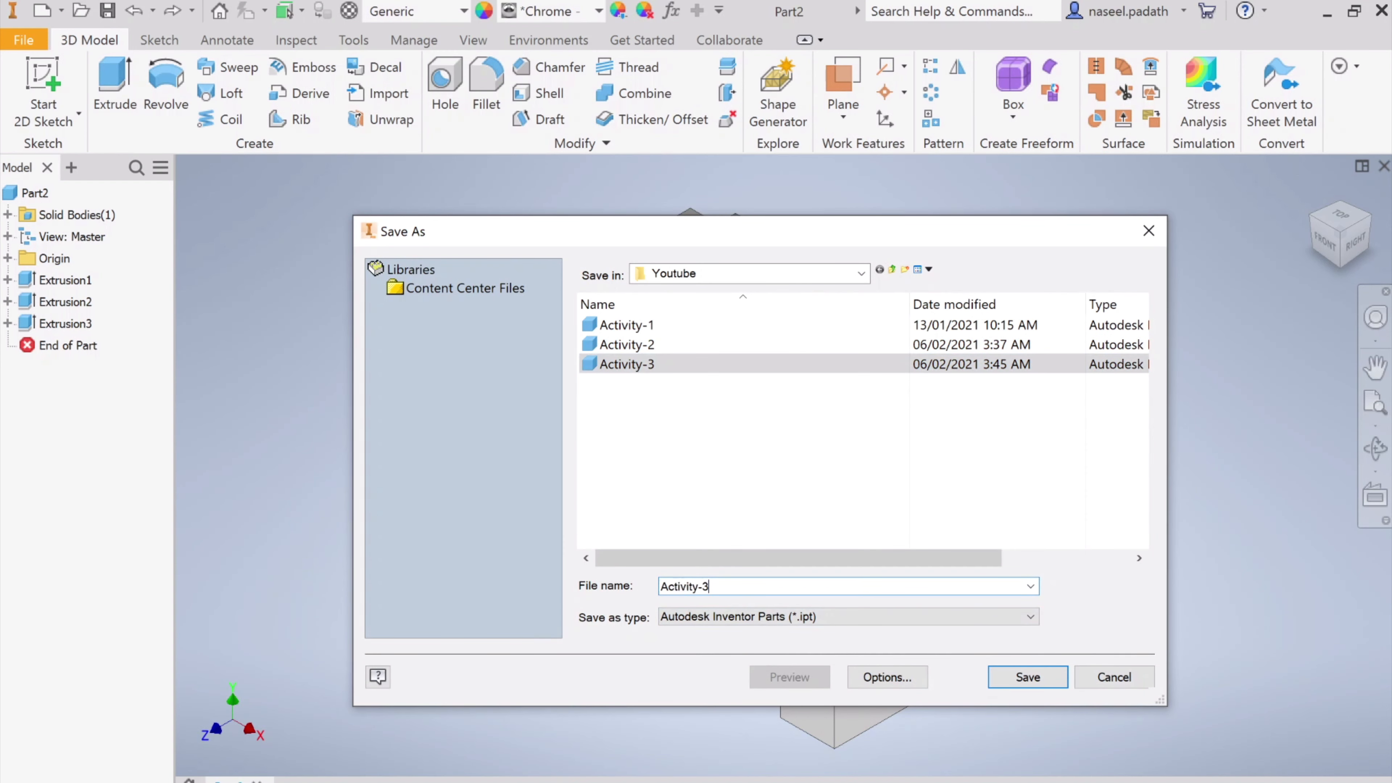
key(BackSpace)
text(4)
key(Return)
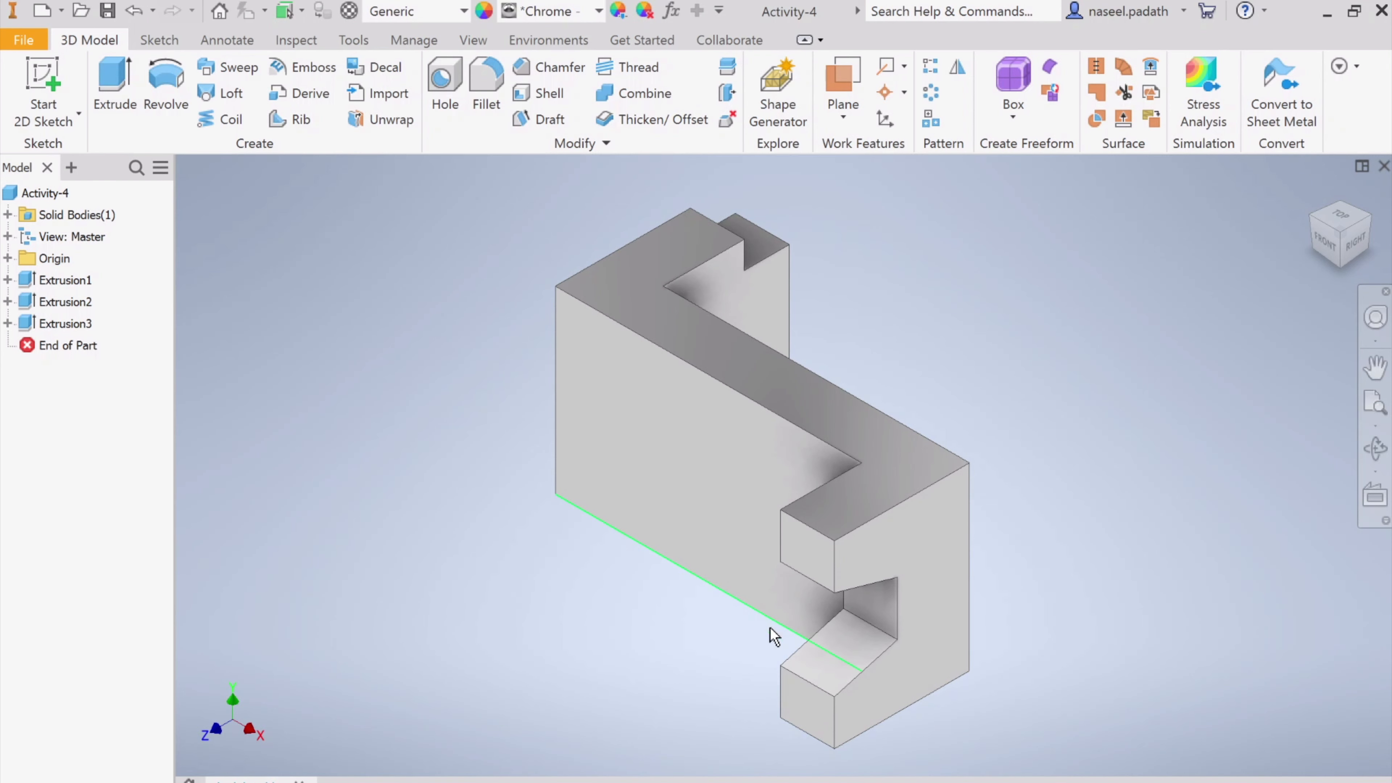
mouse_move(769, 627)
click(8, 280)
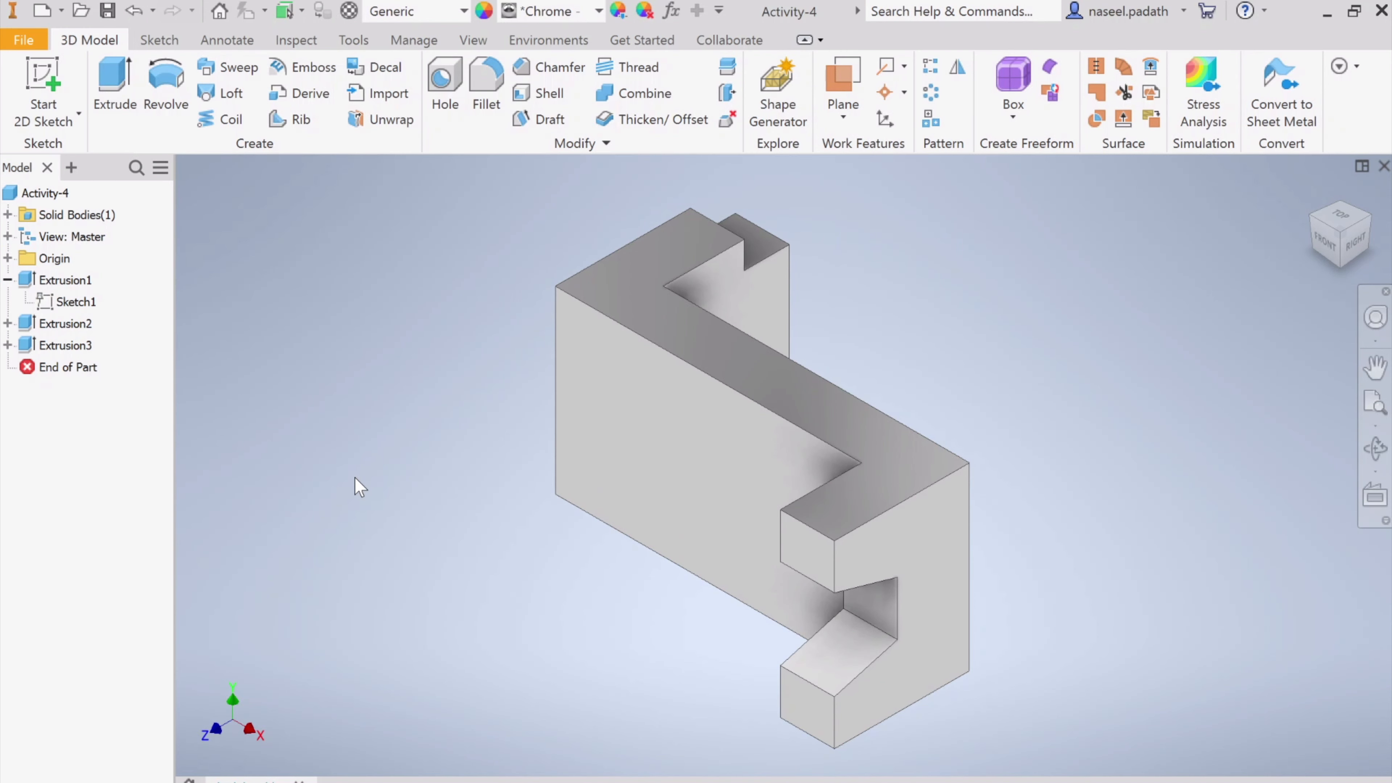